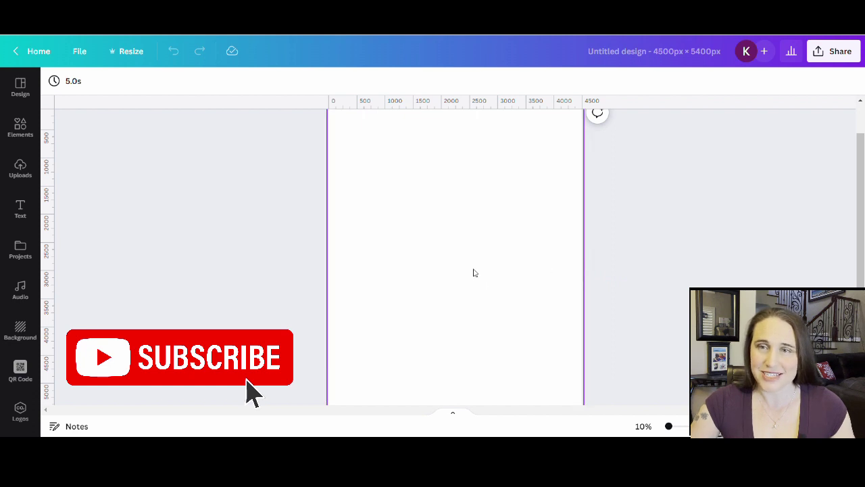
Set the blank page's background colour to black from the default colours.
left_click(396, 211)
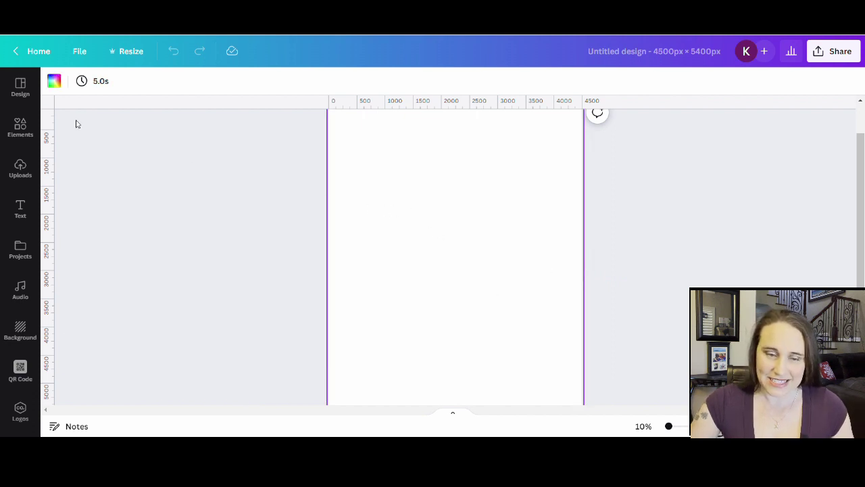
left_click(55, 82)
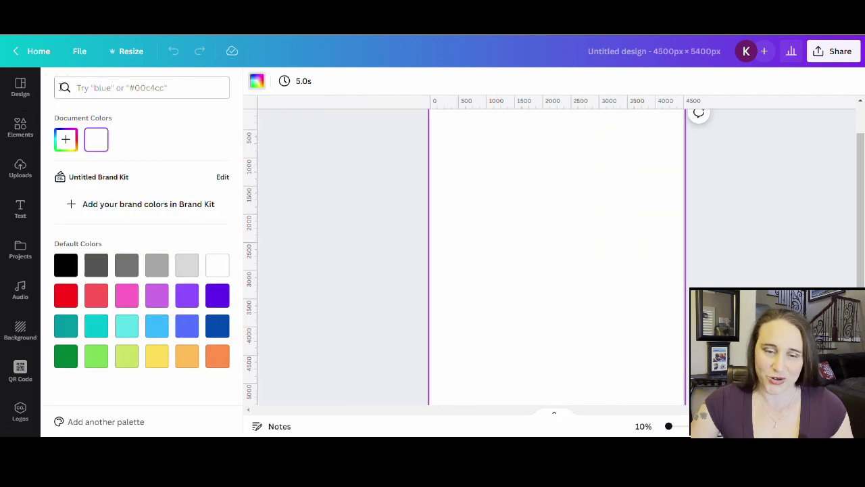
left_click(65, 265)
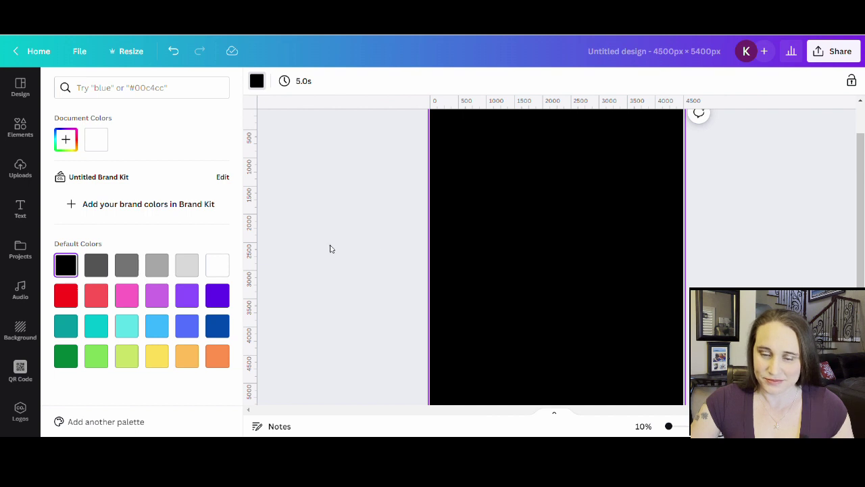
left_click(329, 246)
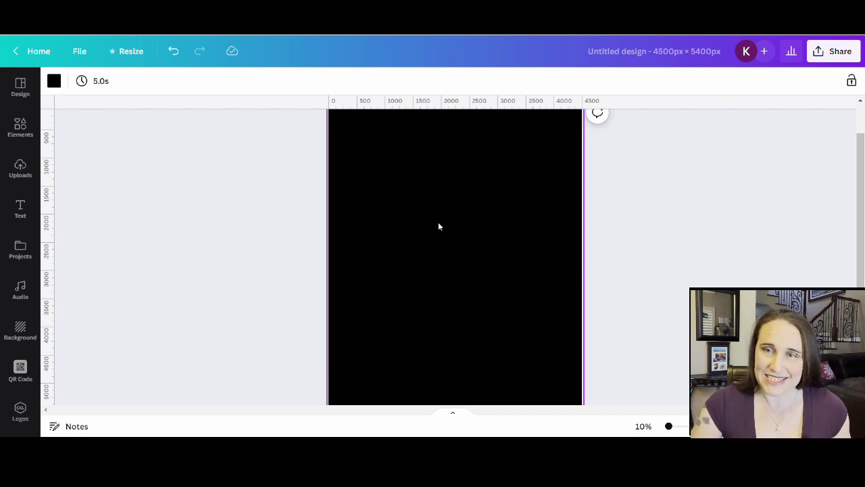
Add the text "HAPPY", enlarge it to font size 597, and centre it near the top of the page.
key("t")
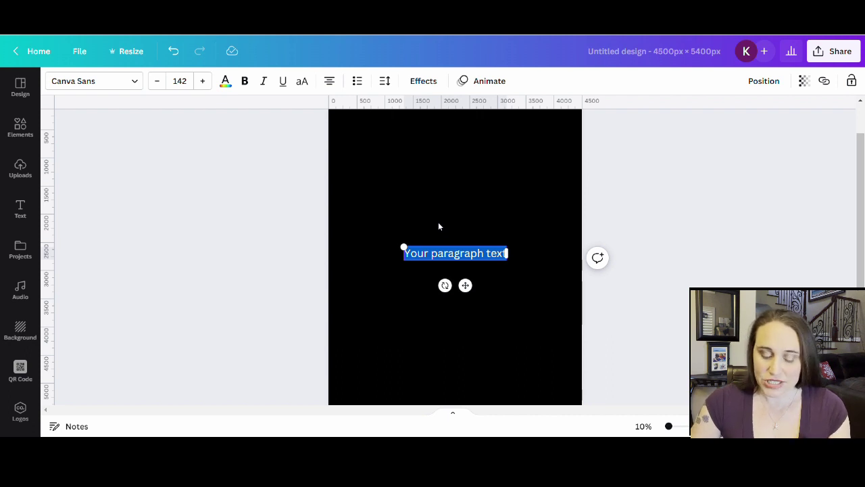
type("HA")
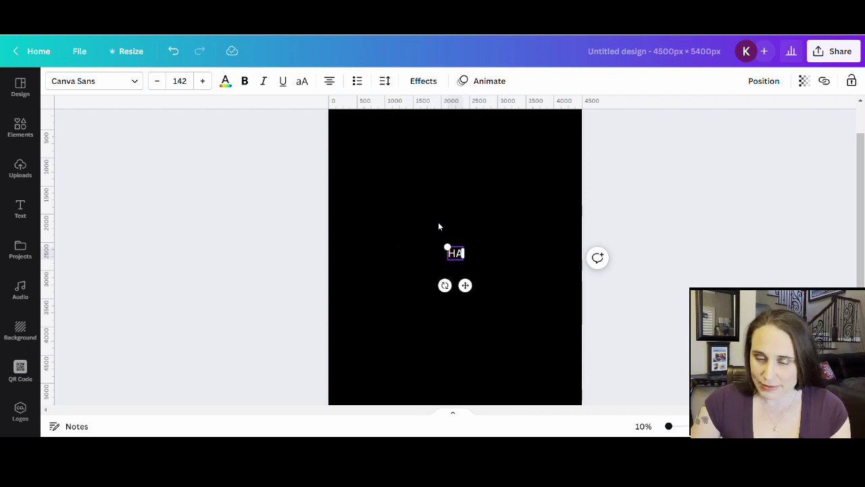
type("PPY")
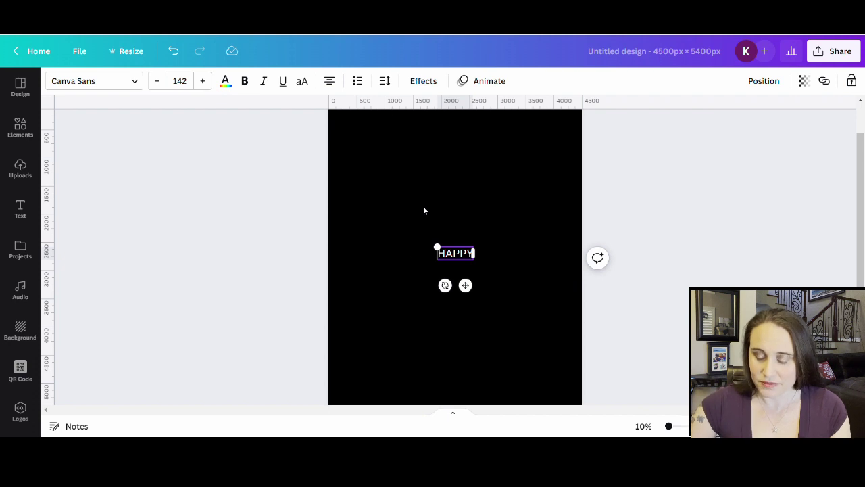
left_click(423, 207)
left_click_drag(461, 257, 562, 202)
left_click(498, 253)
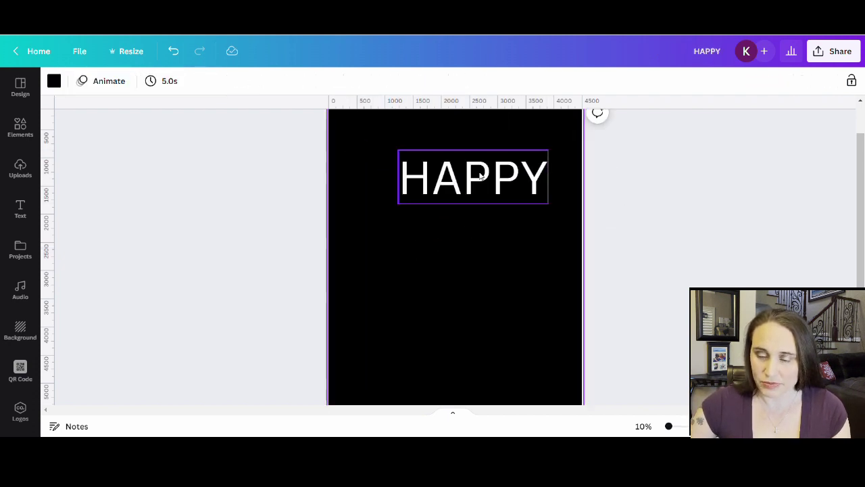
left_click_drag(488, 172, 470, 150)
left_click(439, 324)
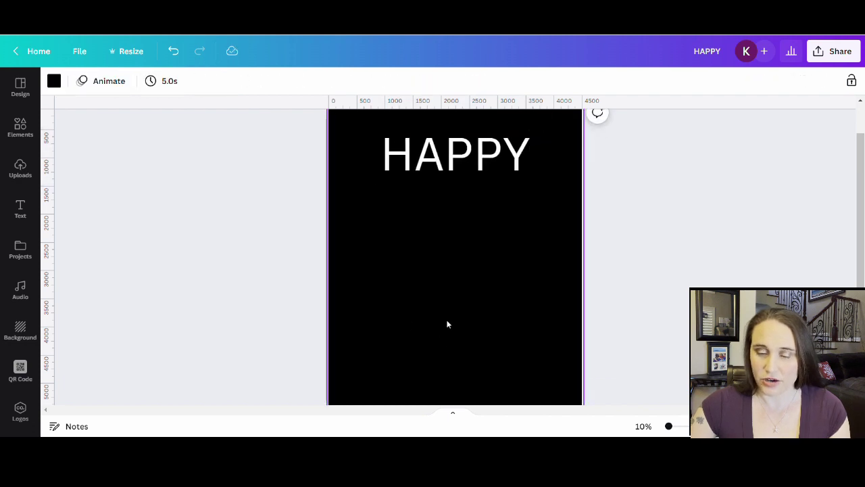
Add a separate text box reading "100 th" and place it directly below "HAPPY".
key("t")
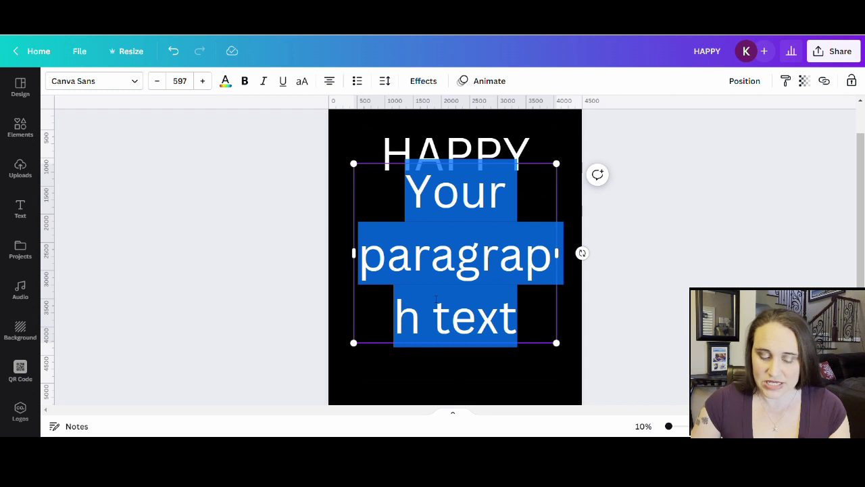
type("100")
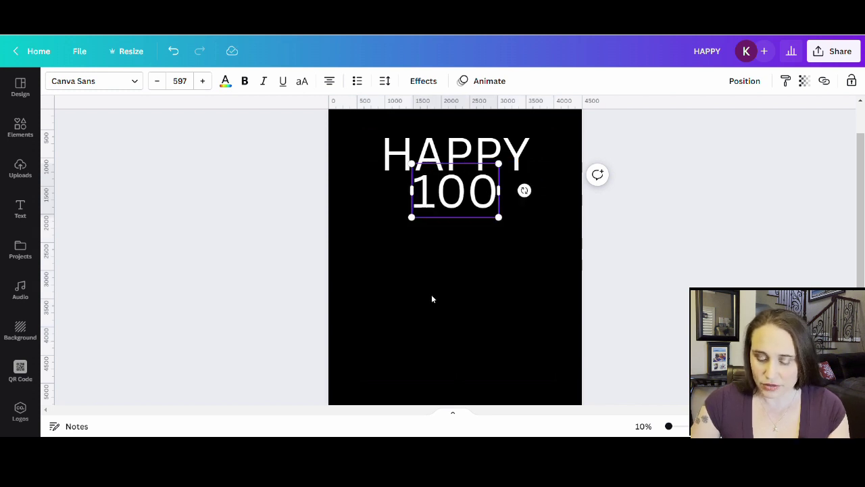
type(" th")
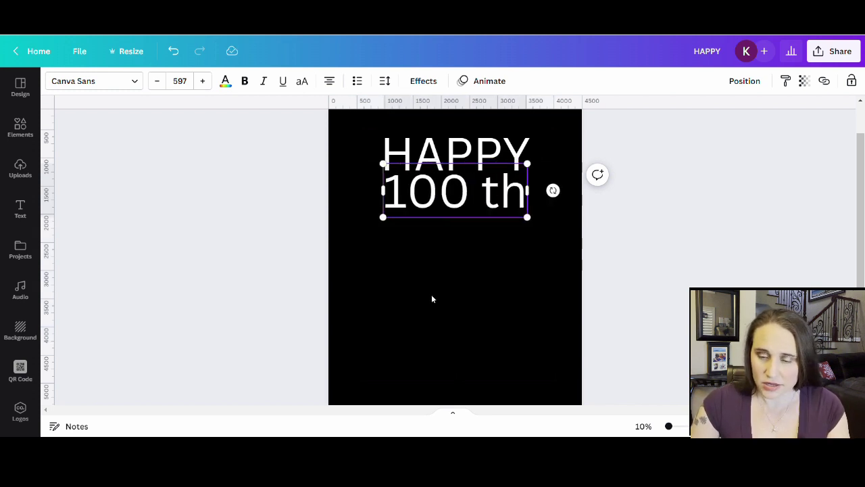
left_click(400, 226)
left_click_drag(458, 192, 458, 201)
left_click(430, 333)
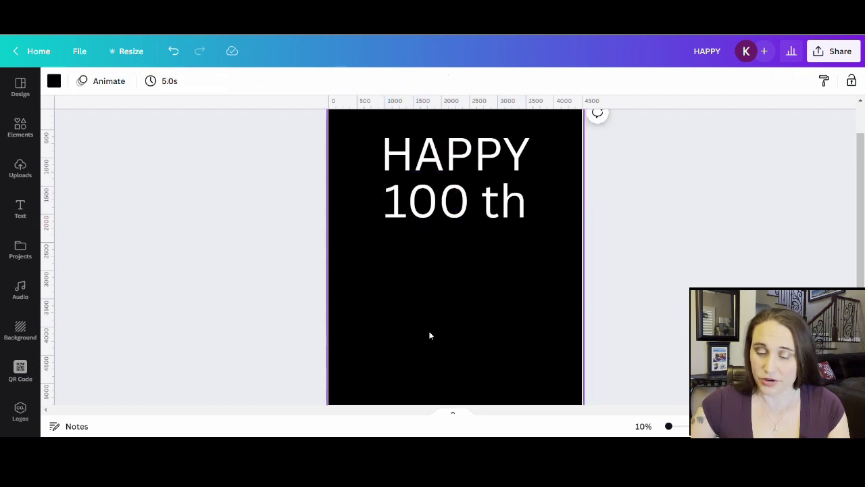
Add another text box reading "day of" and place it centred below the "100 th" line.
key("t")
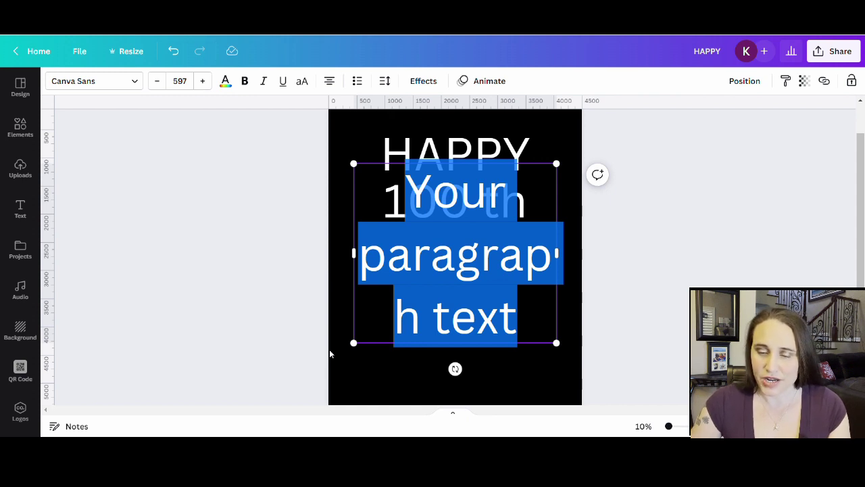
key("BackSpace")
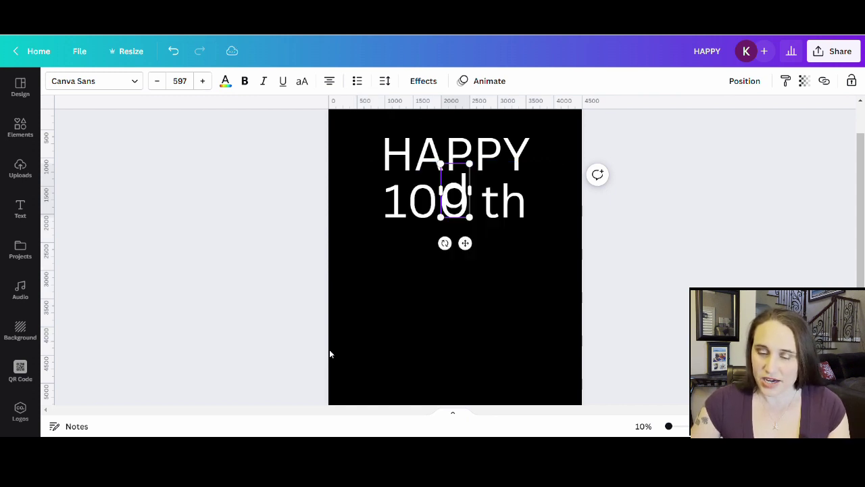
type("day of")
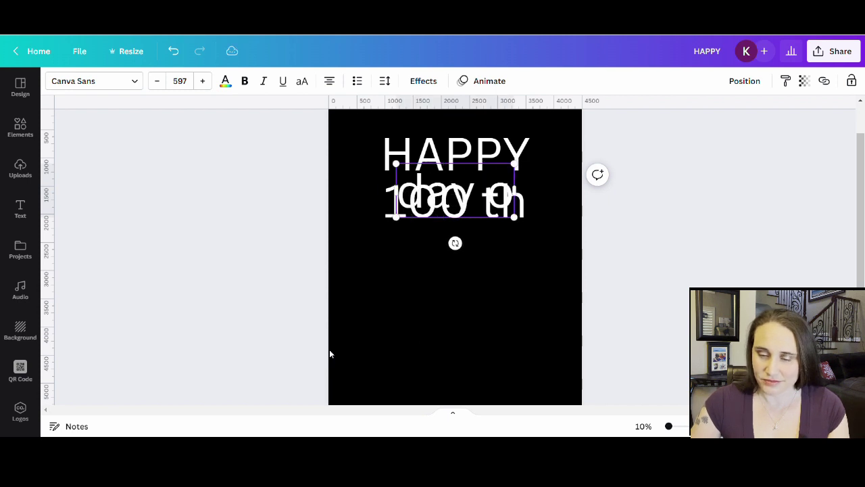
left_click(363, 394)
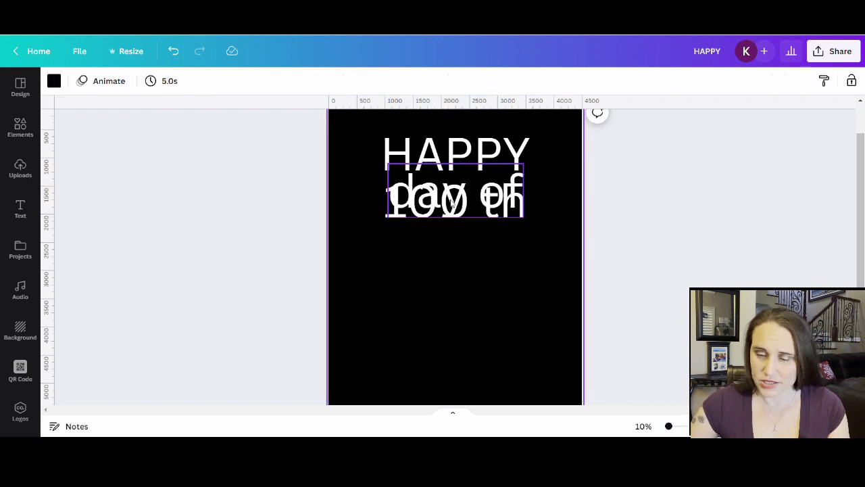
left_click_drag(455, 205, 457, 258)
left_click(419, 333)
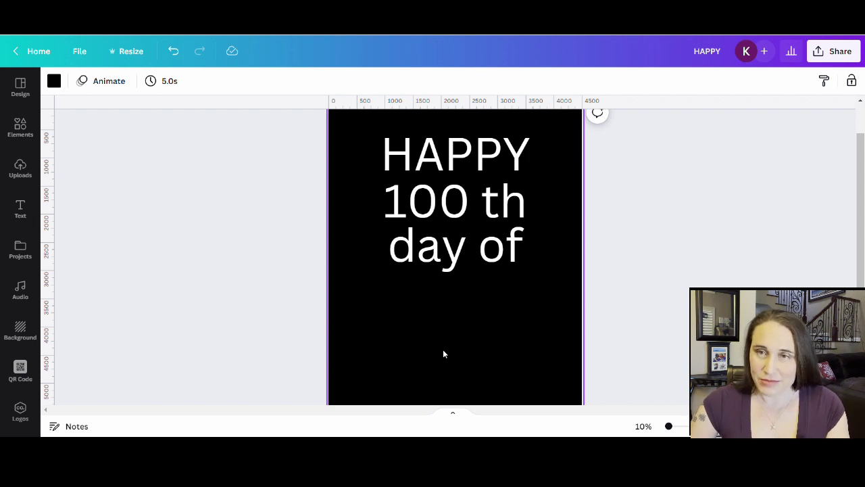
Add a two-line text box reading "Kinder" and "Garten" and place it below "day of" at the page's lower end.
key("t")
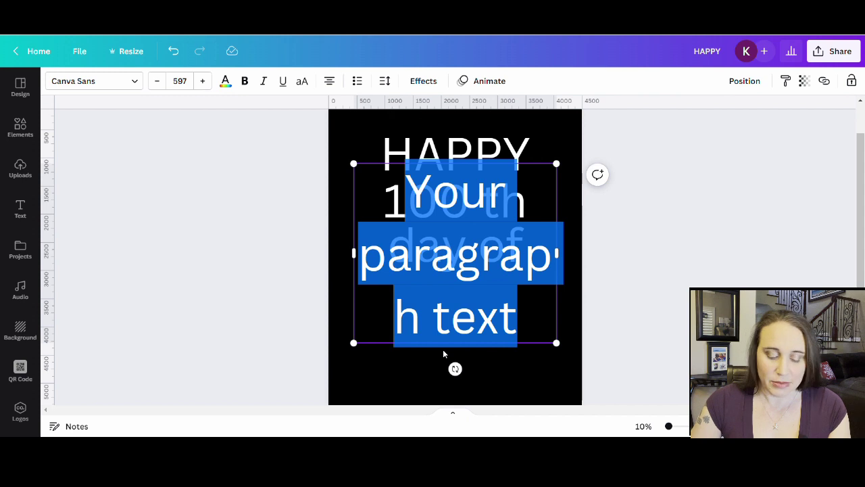
type("Kinder")
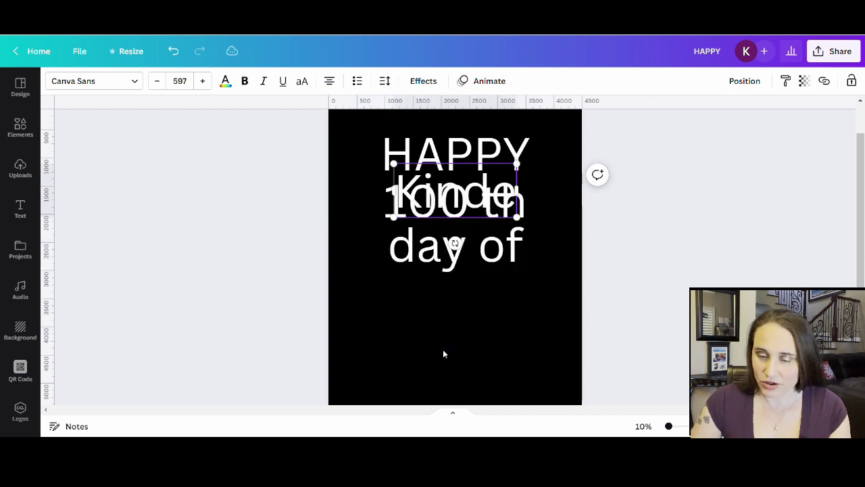
type("gar")
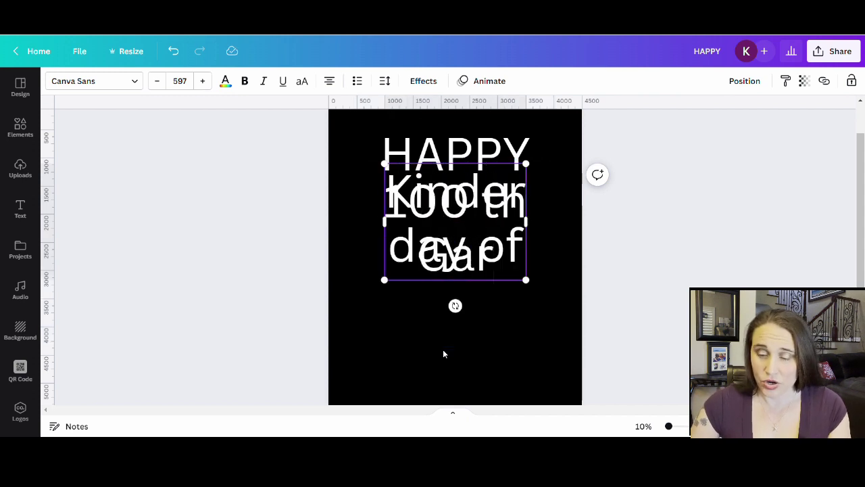
type("ten")
left_click(442, 350)
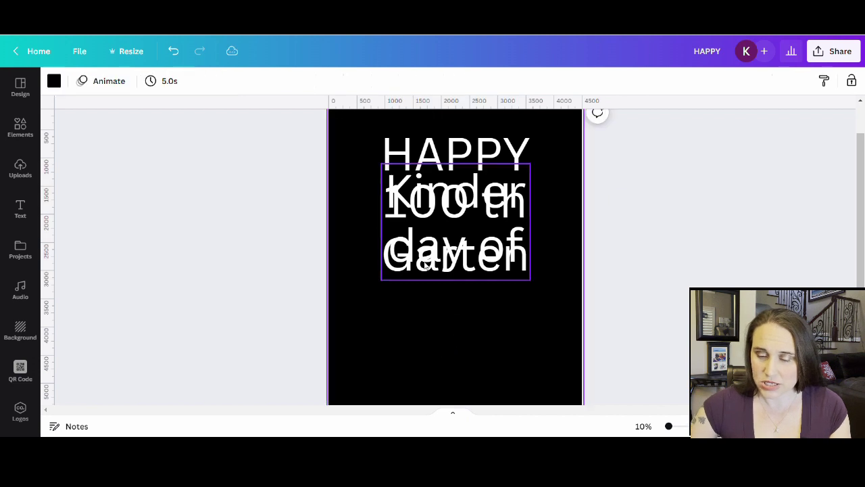
left_click_drag(424, 263, 440, 356)
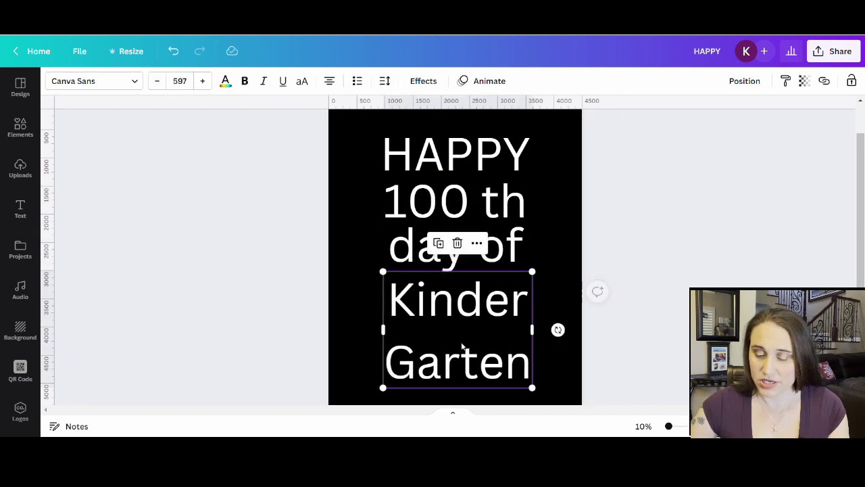
left_click(554, 298)
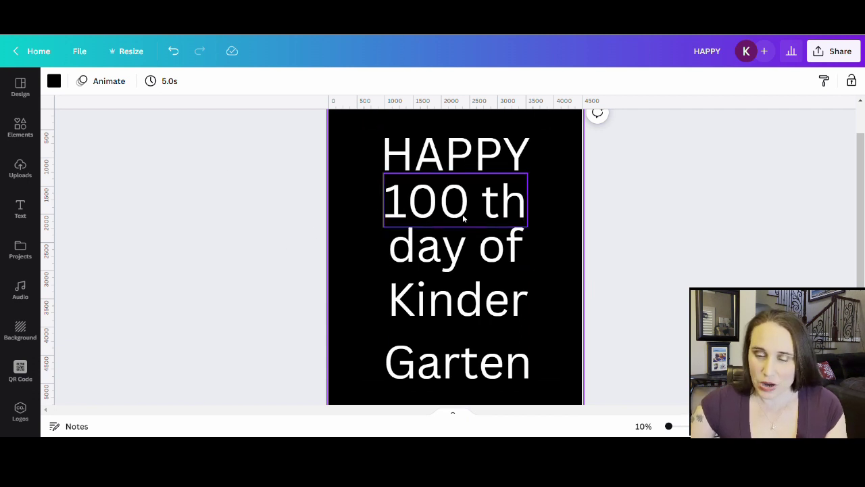
Shift the "Kinder Garten" and "day of" text boxes slightly down to even out the line spacing.
left_click(469, 315)
left_click_drag(470, 314, 470, 321)
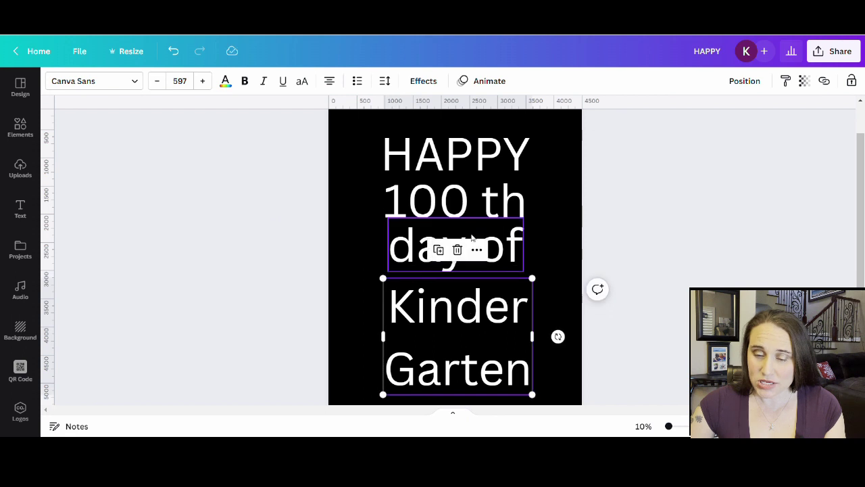
left_click_drag(524, 243, 526, 255)
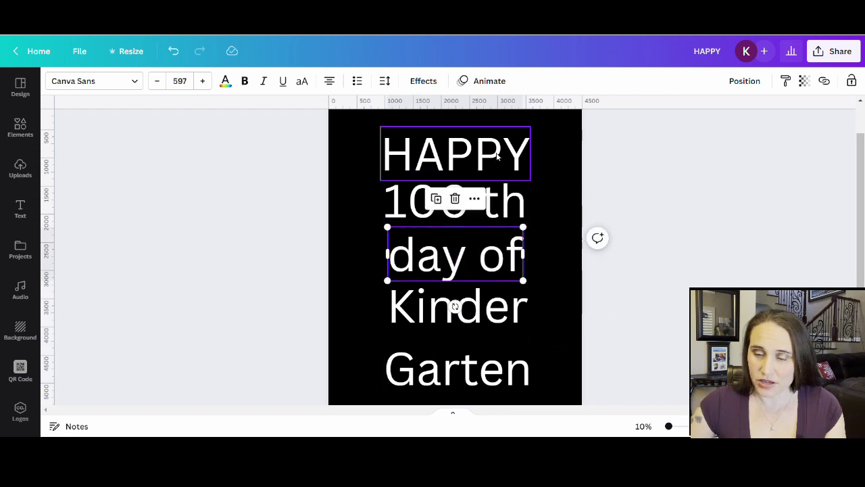
Search the available fonts for "kids" with the "HAPPY" text box selected.
left_click(498, 158)
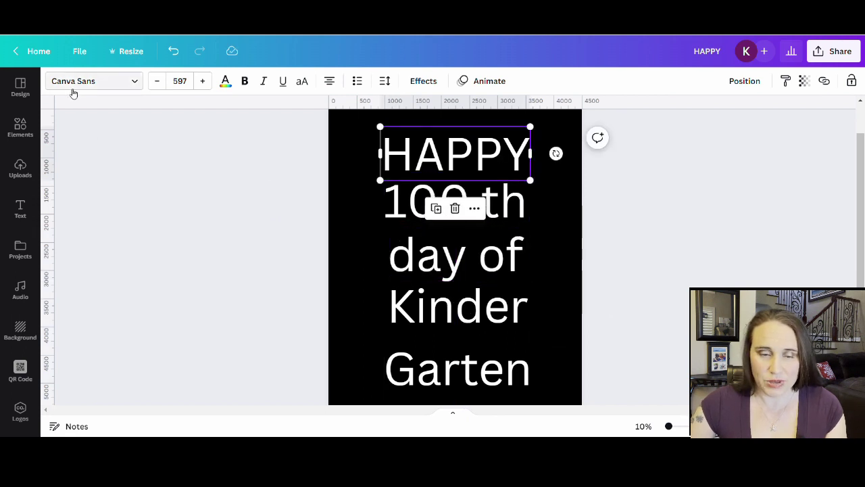
left_click(74, 82)
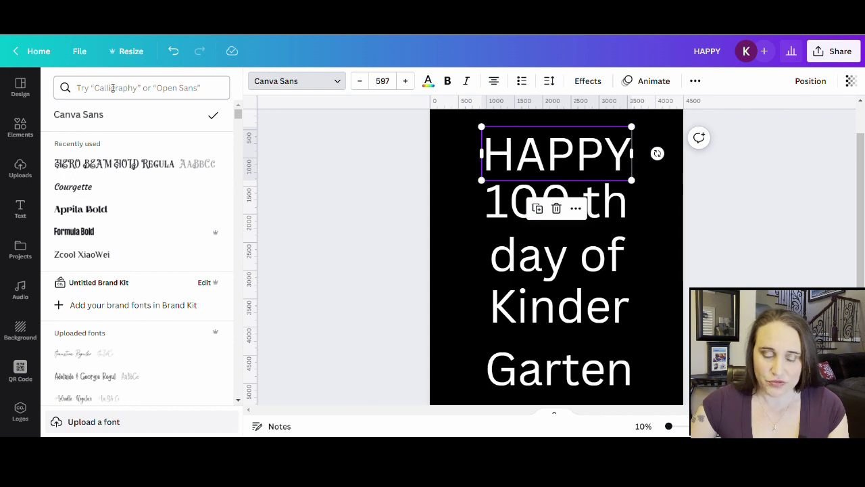
left_click(113, 88)
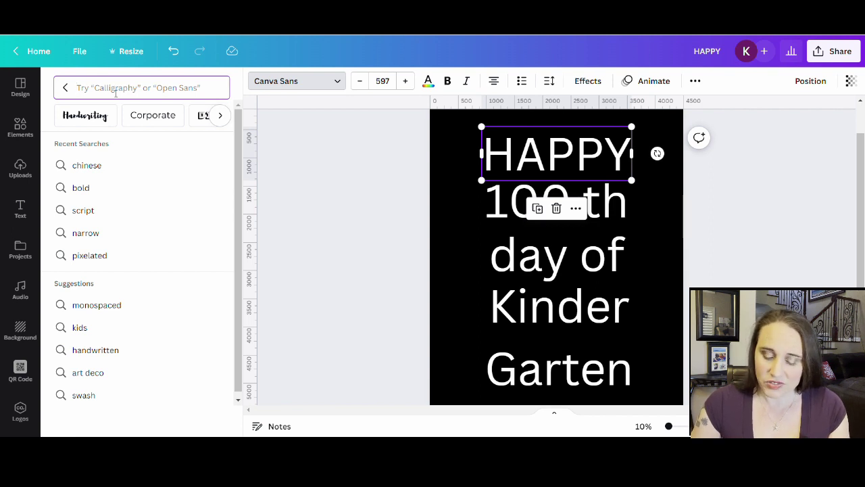
type("kids")
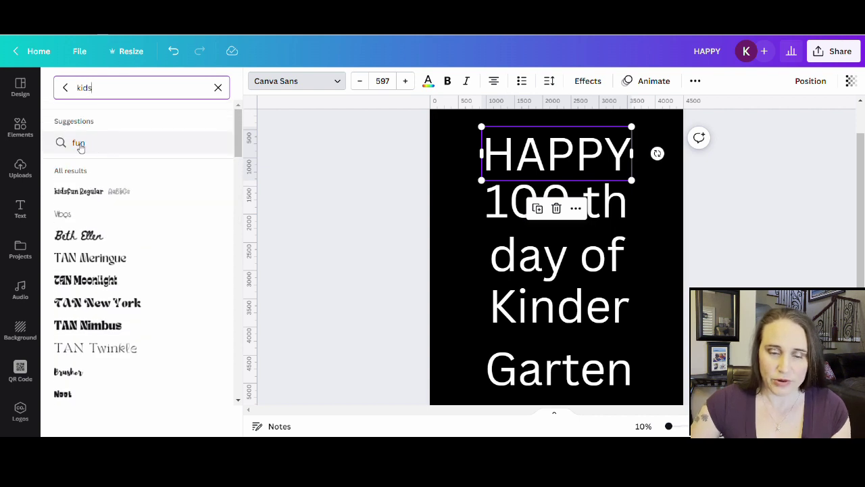
Try the Handy Casual font from the kids results on the "HAPPY" text.
scroll(162, 146, "down", 3)
scroll(143, 167, "down", 5)
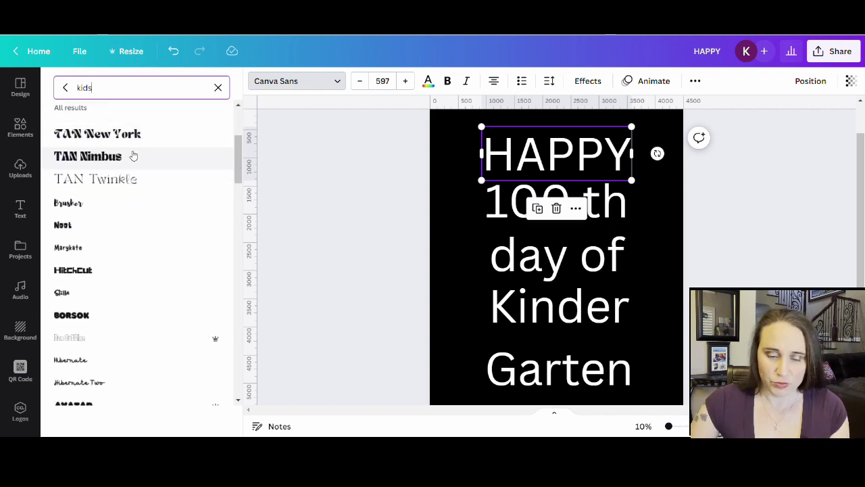
scroll(116, 185, "down", 2)
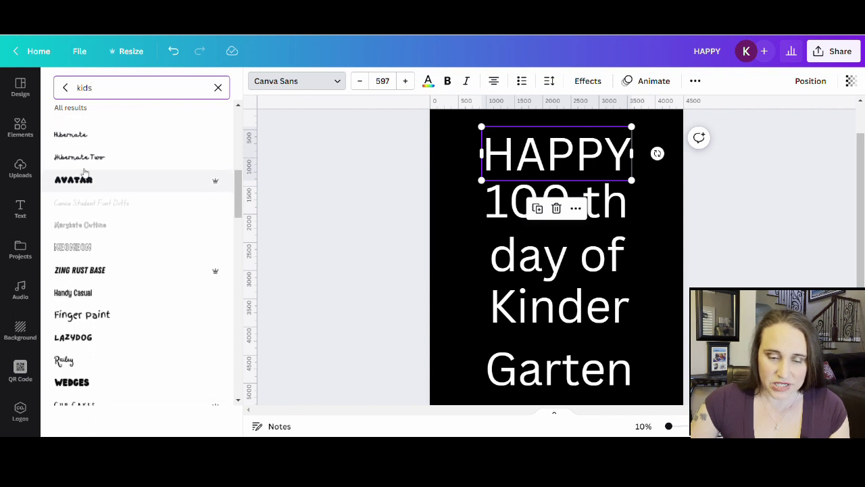
scroll(135, 203, "down", 1)
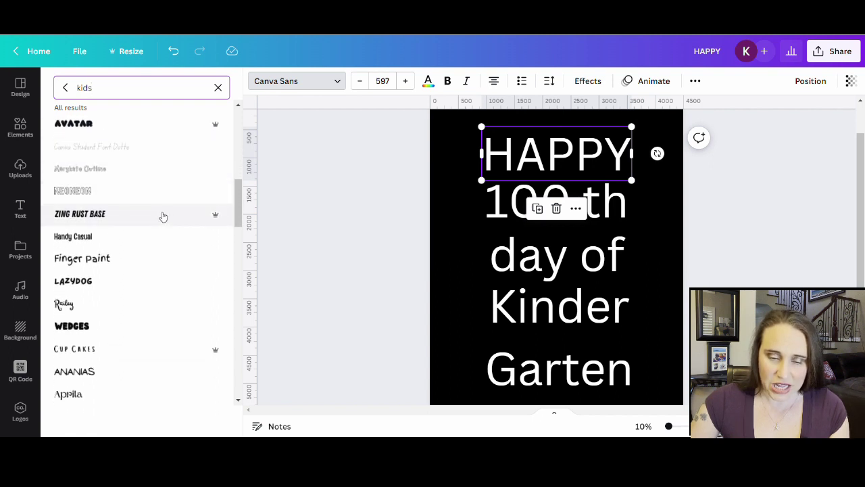
left_click(96, 239)
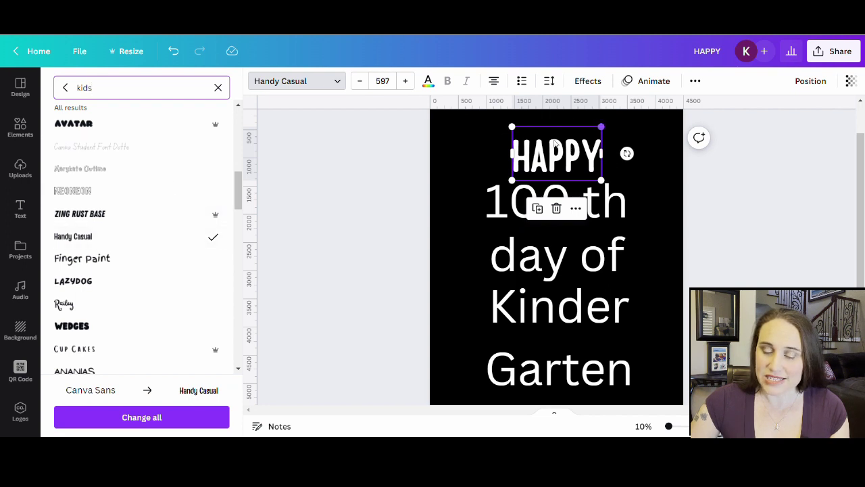
Try the Wedges font and the Bobby Jones font on the "HAPPY" text.
scroll(105, 216, "down", 3)
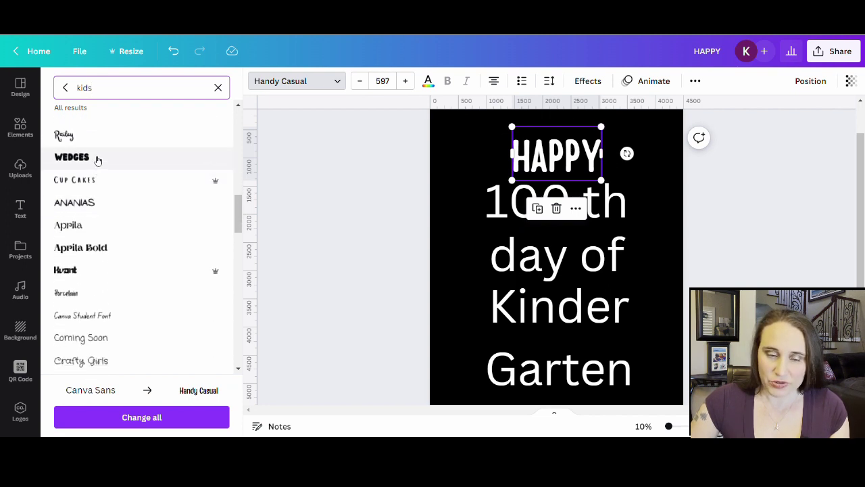
left_click(97, 158)
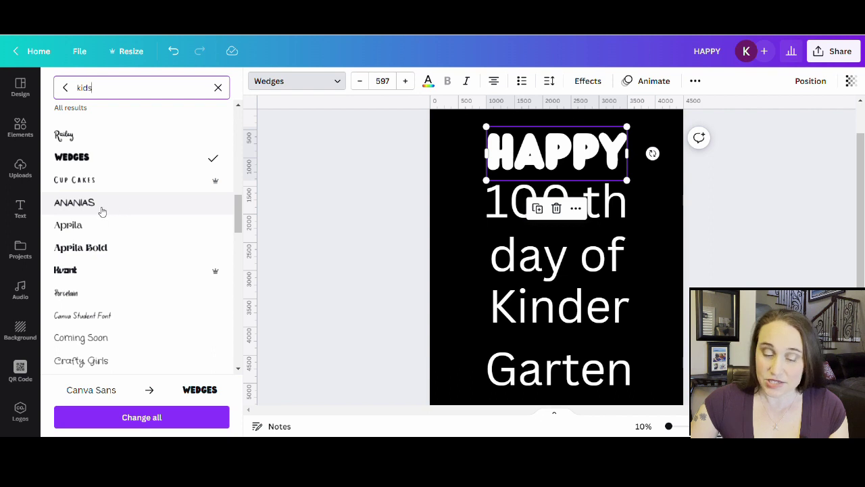
scroll(101, 209, "down", 2)
scroll(118, 203, "down", 1)
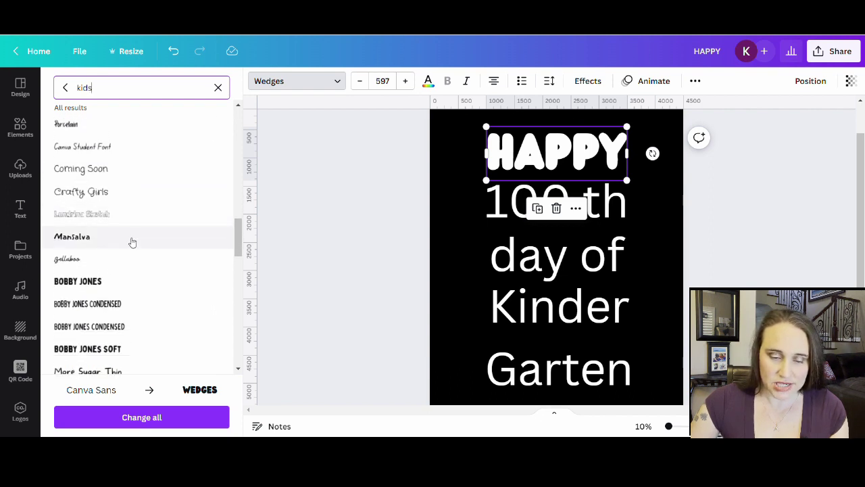
left_click(98, 281)
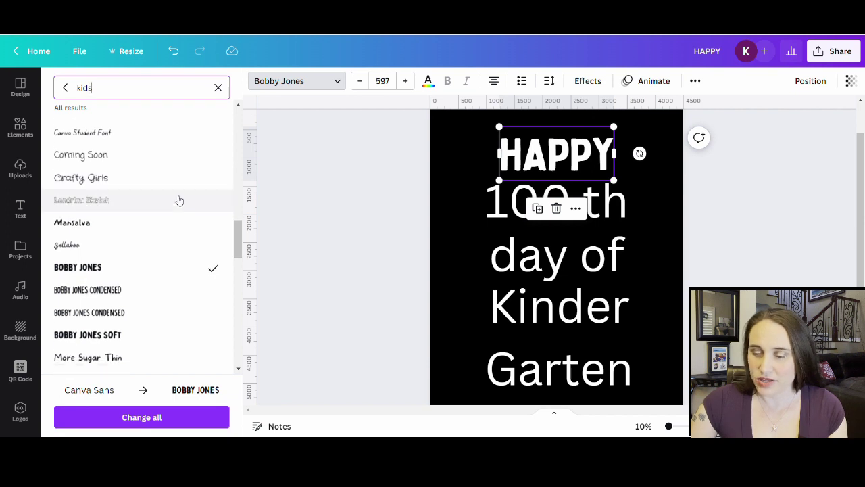
Set the "HAPPY" text to Fredoka One and apply that font to all text in the design.
scroll(175, 209, "down", 3)
scroll(174, 215, "down", 2)
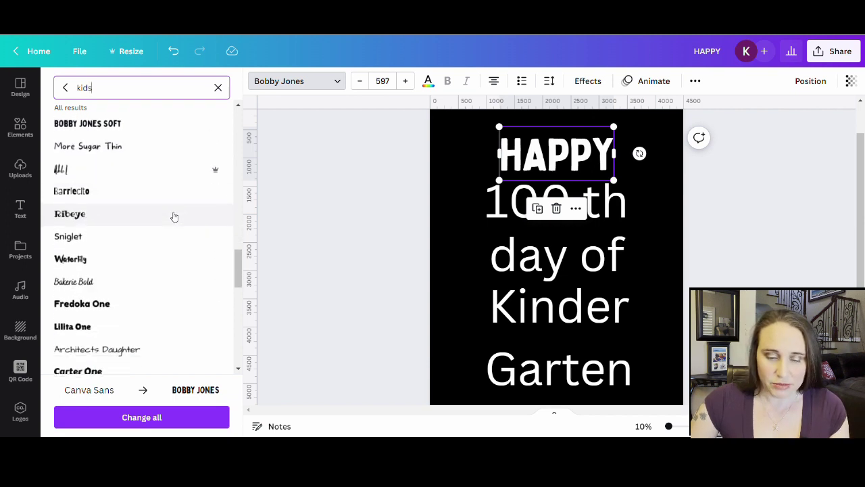
left_click(85, 252)
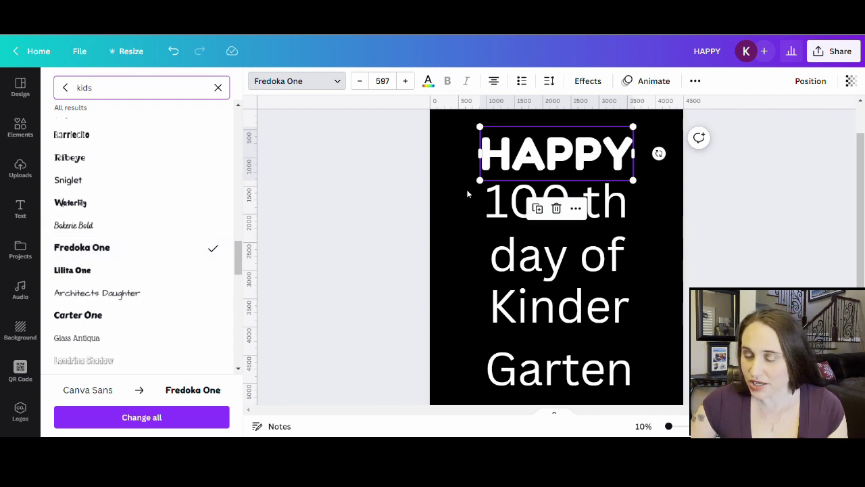
left_click(143, 415)
left_click(693, 243)
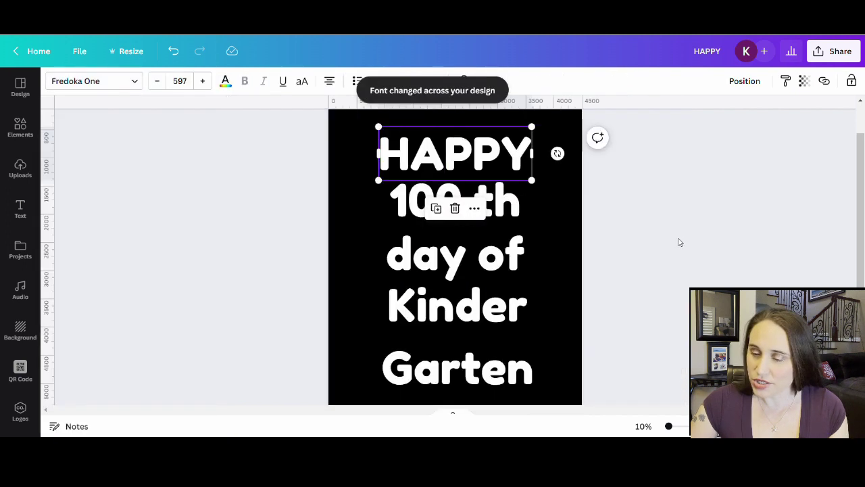
Reselect the "HAPPY" text and try the Genty Sans and More Sugar fonts on it.
left_click(491, 204)
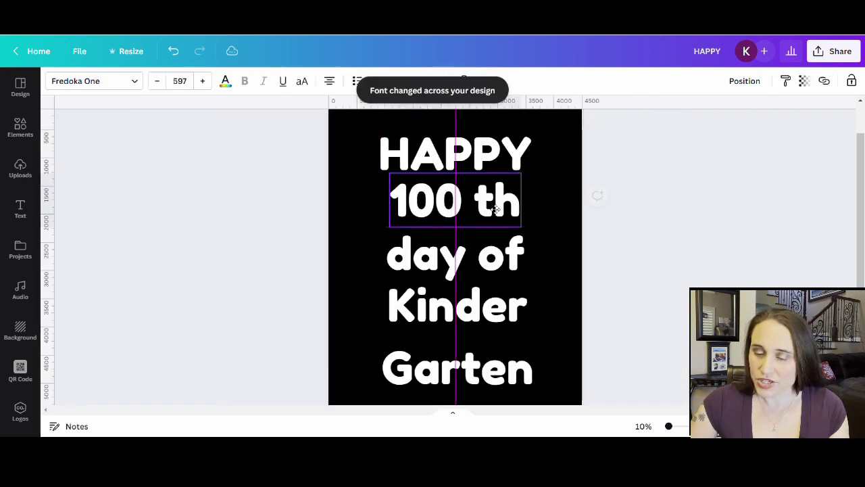
left_click(534, 151)
left_click(514, 152)
left_click(76, 81)
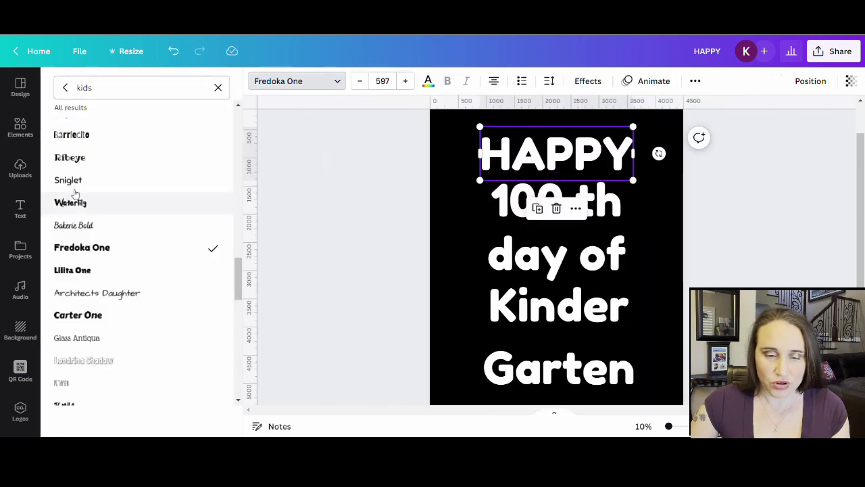
scroll(129, 227, "down", 2)
scroll(129, 230, "down", 2)
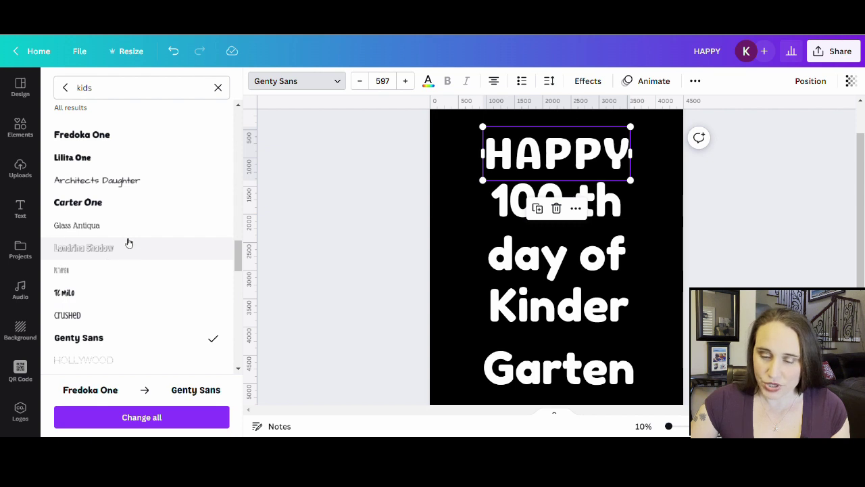
scroll(132, 240, "down", 3)
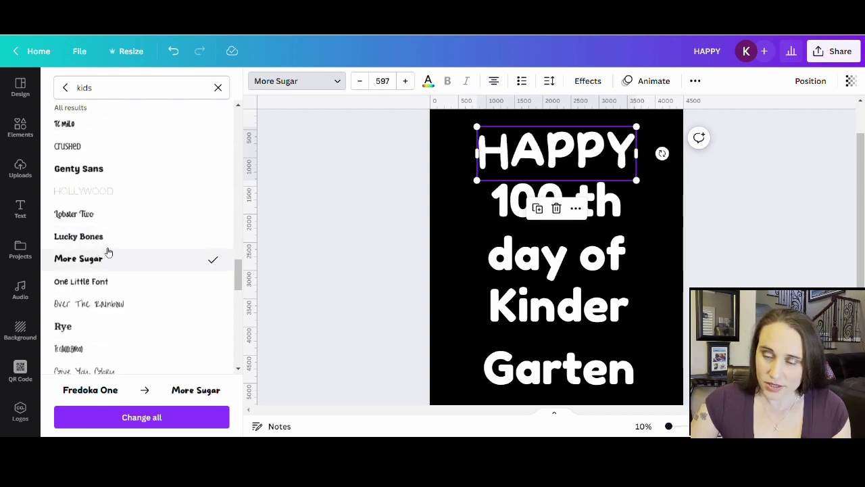
Look further through the kids fonts and try Luducudu on the "HAPPY" text.
scroll(108, 251, "down", 4)
scroll(132, 240, "down", 6)
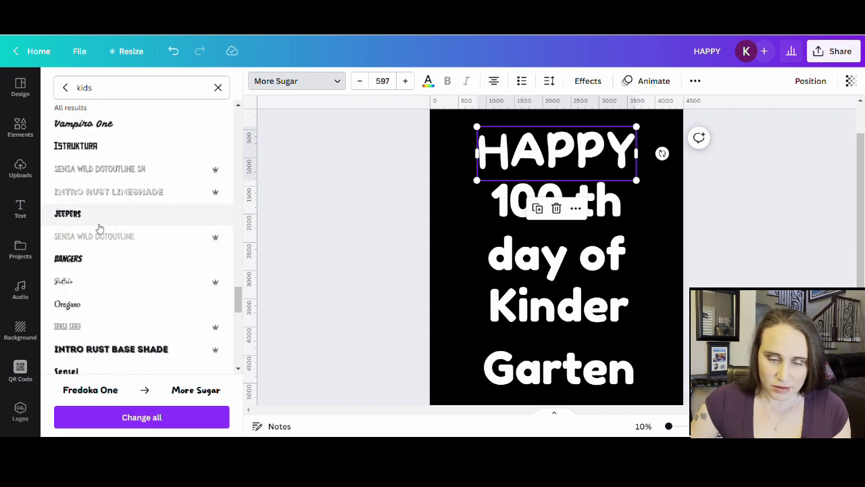
scroll(128, 220, "down", 3)
scroll(143, 194, "down", 7)
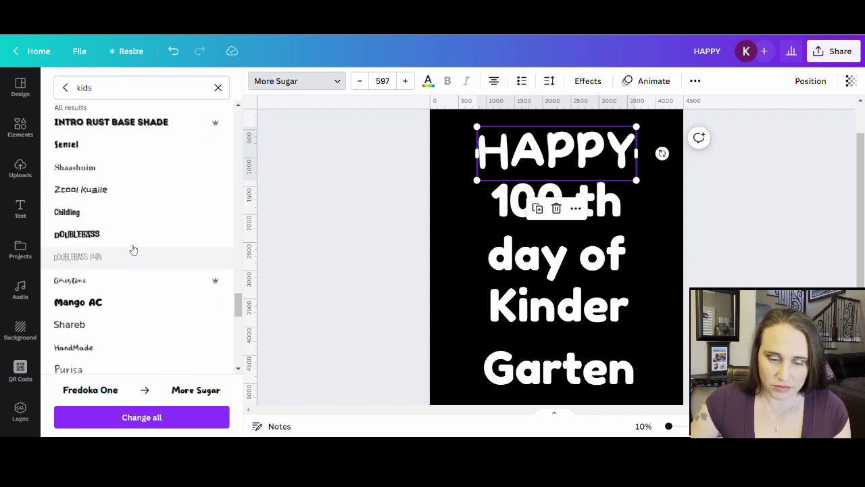
scroll(152, 255, "down", 2)
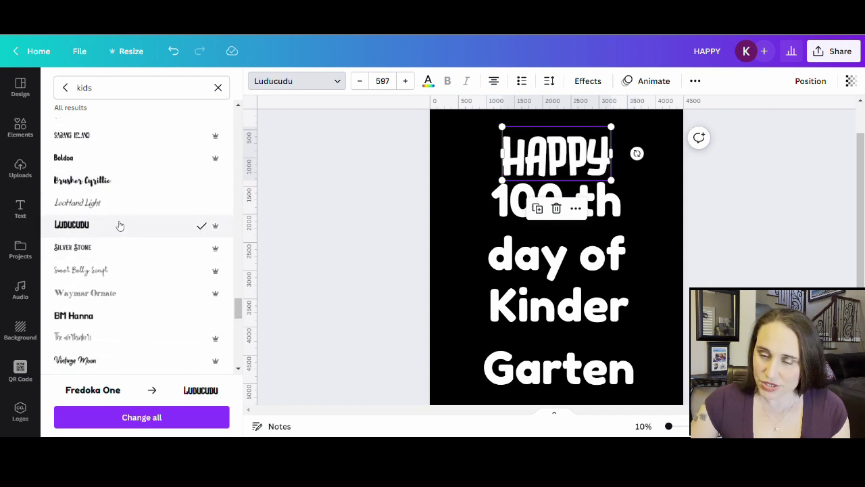
Try the Baloo Bhaijaan and Londrina Solid Black fonts on the "HAPPY" text.
scroll(120, 226, "down", 4)
scroll(123, 238, "down", 8)
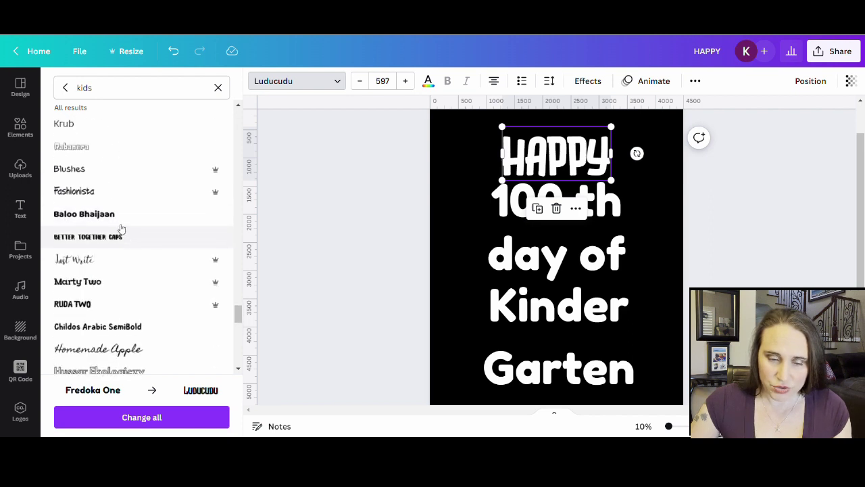
left_click(114, 215)
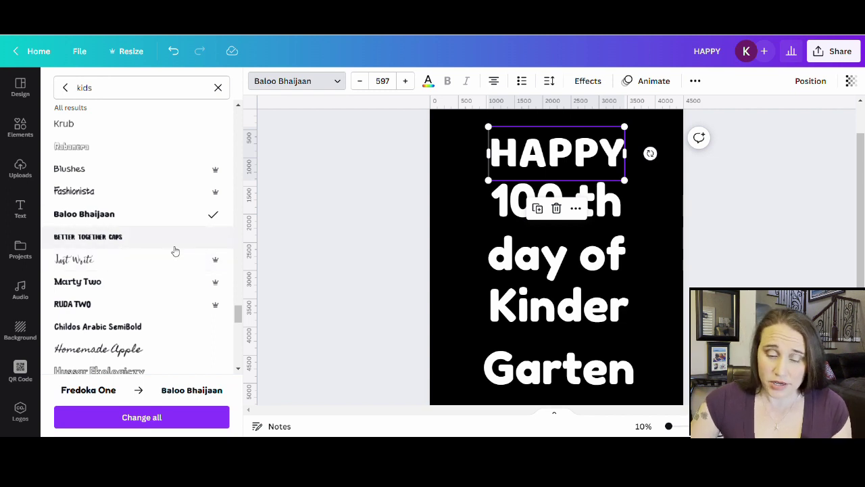
scroll(170, 242, "down", 2)
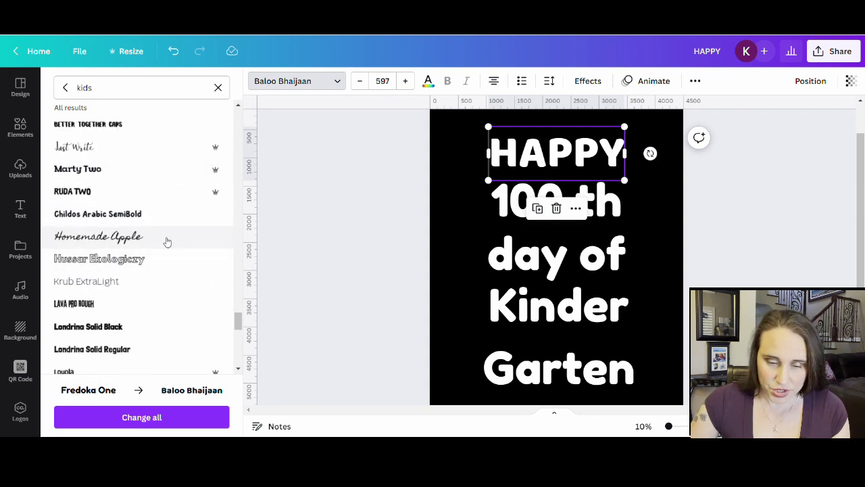
scroll(174, 253, "down", 1)
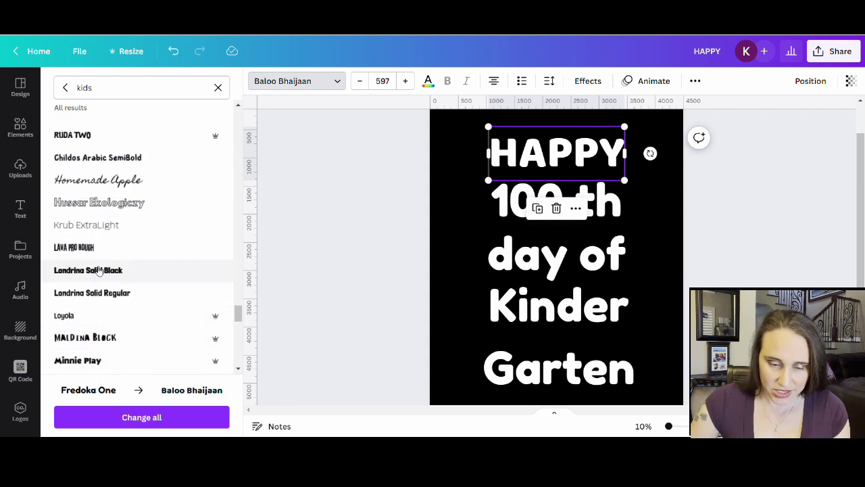
scroll(102, 263, "down", 4)
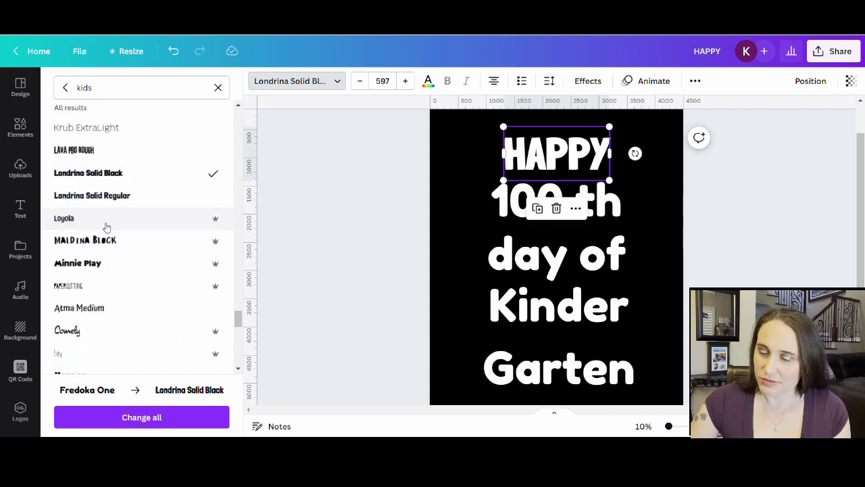
Try the Kavoon and Capriola fonts on the "HAPPY" text.
scroll(115, 259, "down", 1)
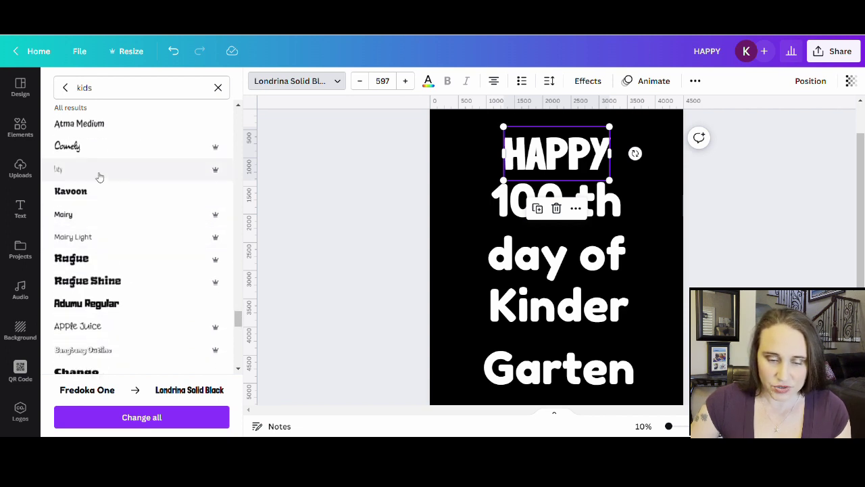
left_click(88, 192)
scroll(121, 176, "down", 4)
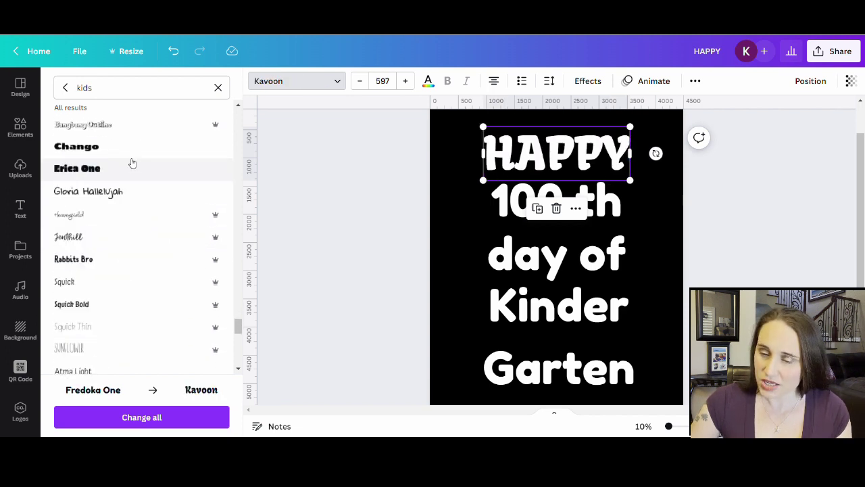
scroll(135, 236, "down", 3)
left_click(117, 231)
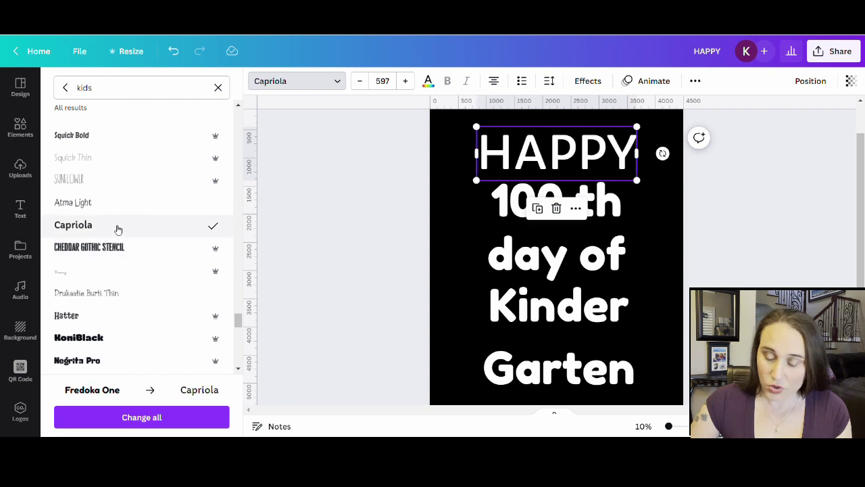
scroll(119, 225, "down", 5)
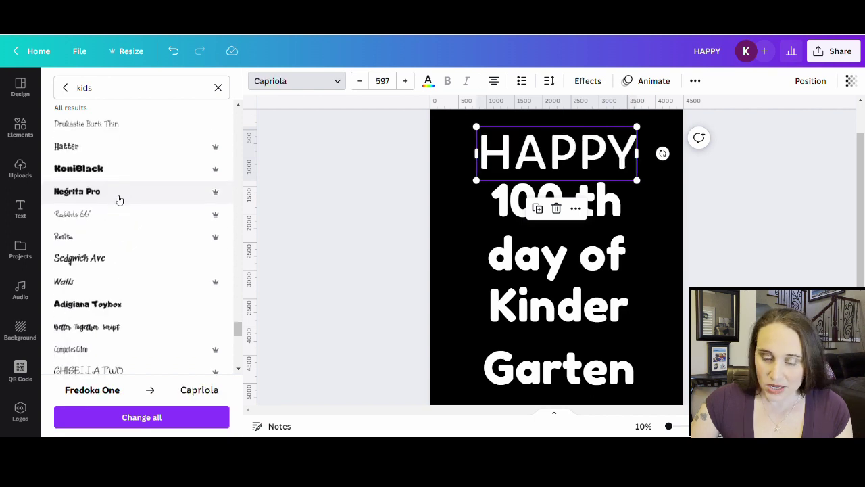
Search the fonts for "bold" and try Cerebri Bold and Gatwick Bold on the "HAPPY" text.
double_click(118, 88)
type("bold")
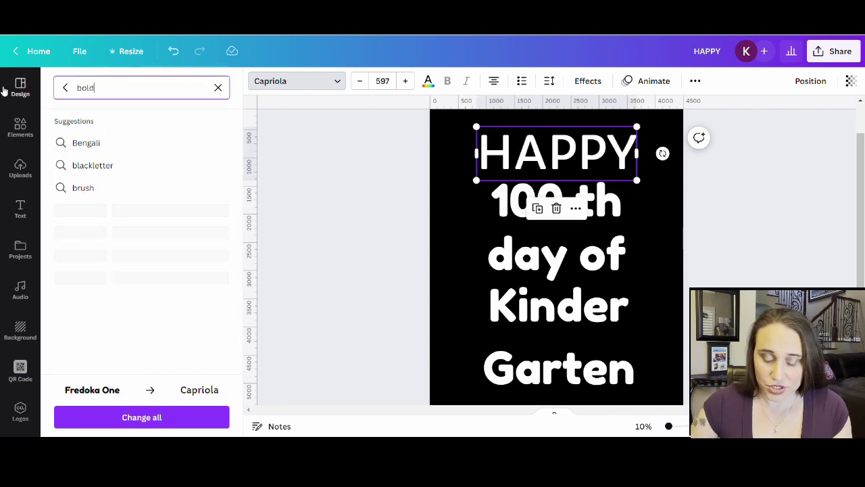
scroll(119, 169, "down", 2)
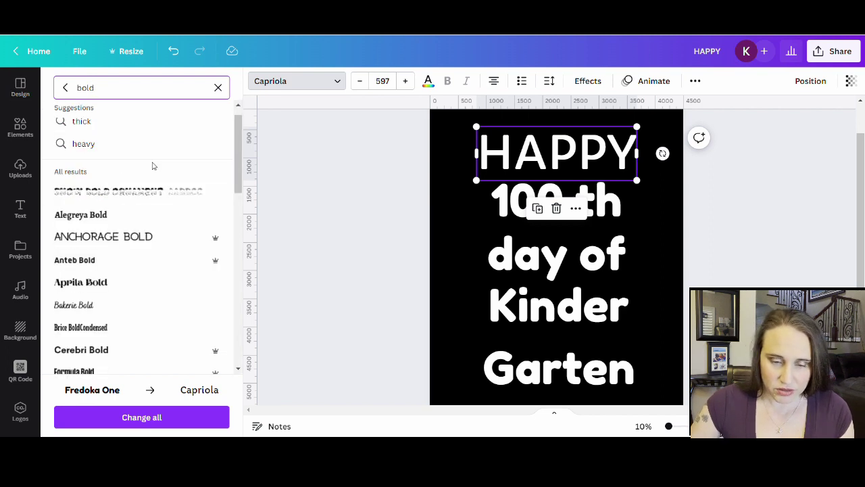
scroll(115, 189, "down", 2)
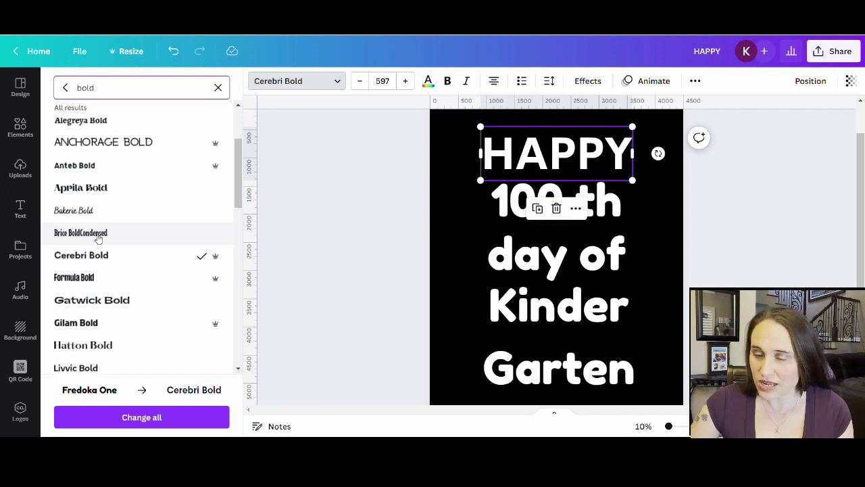
scroll(112, 233, "down", 2)
left_click(116, 256)
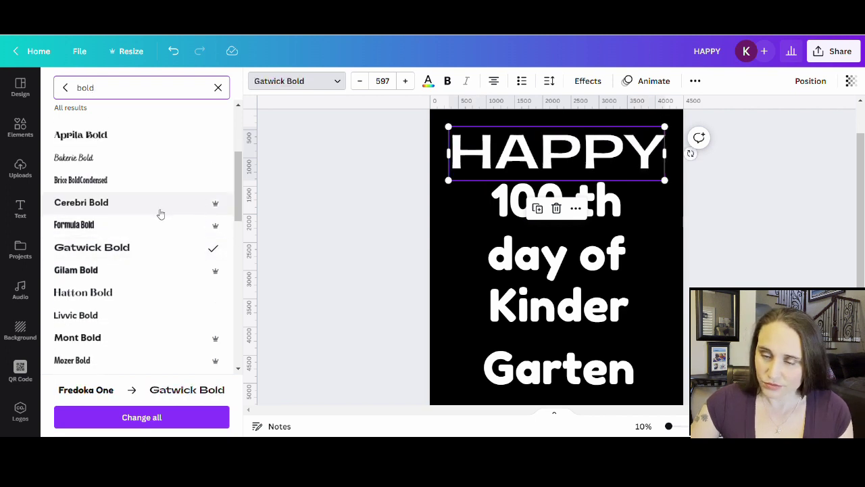
Apply the Muller Bold font to the "HAPPY" text and deselect it.
scroll(160, 213, "down", 2)
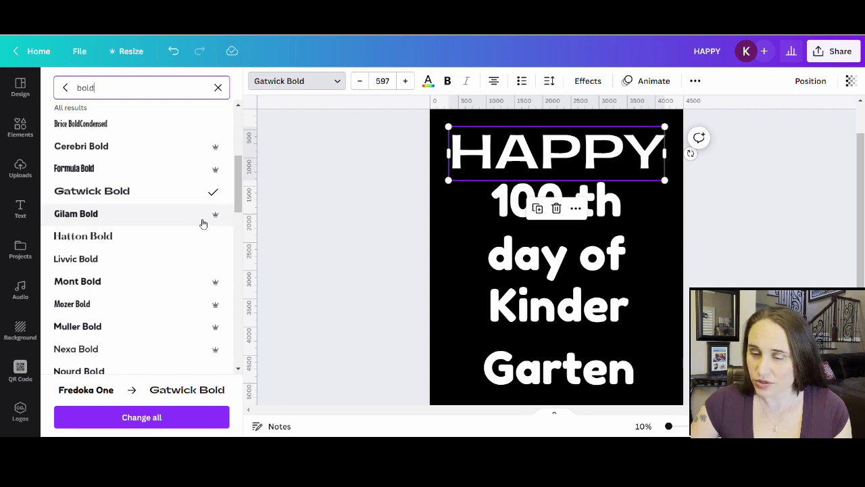
scroll(112, 237, "down", 4)
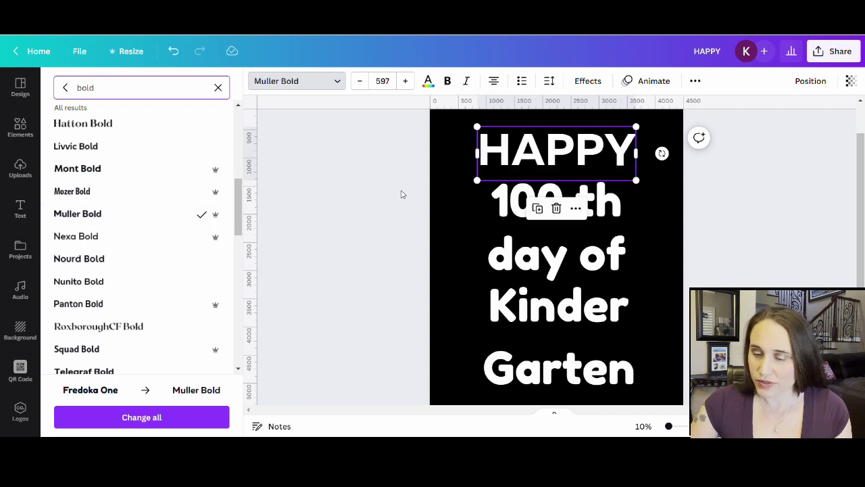
key("Escape")
left_click(636, 210)
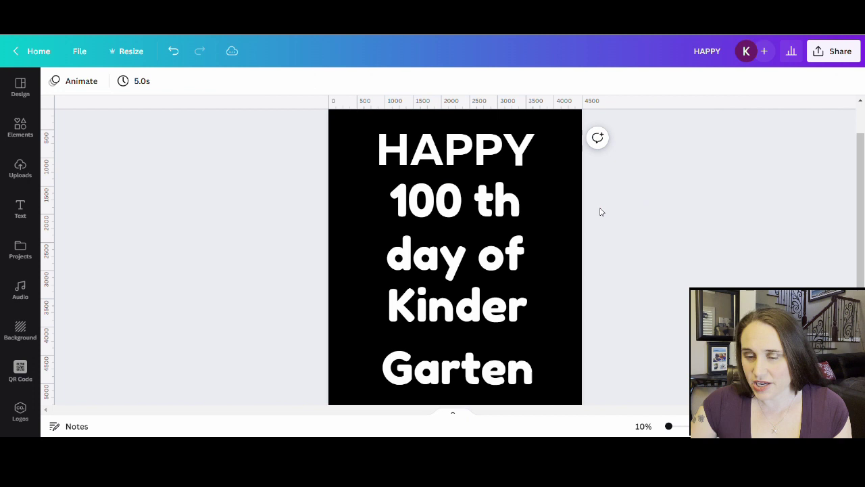
Enlarge the "HAPPY" text to a font size of about 775 and center it near the page's upper edge.
left_click(528, 180)
left_click_drag(545, 185, 588, 203)
left_click(673, 244)
left_click_drag(503, 160, 485, 153)
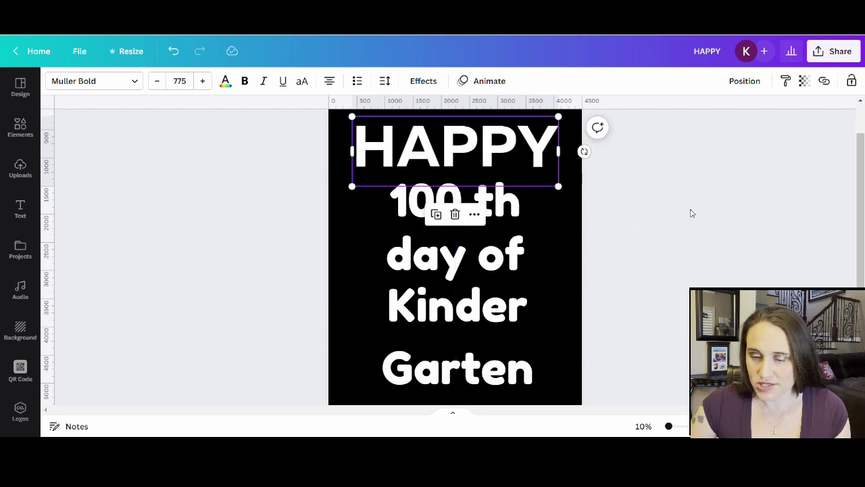
left_click(690, 212)
Enlarge the "100 th" text to a font size of about 808 and center it just below "HAPPY".
left_click_drag(466, 198, 439, 193)
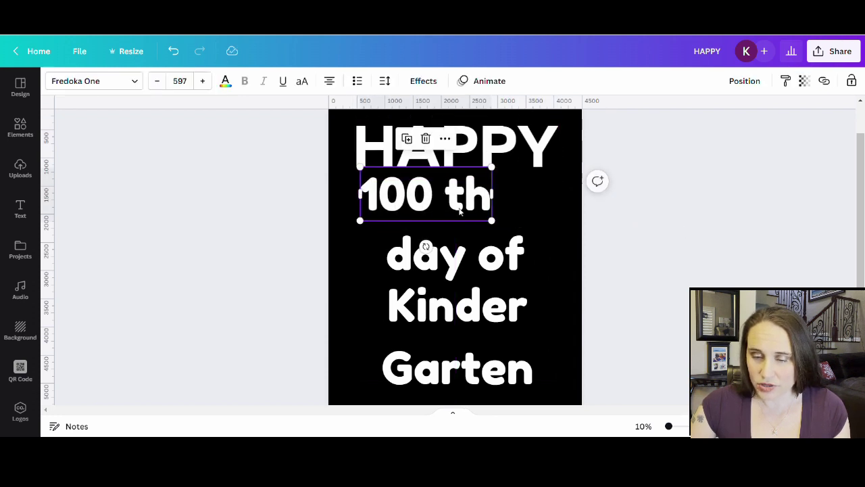
left_click_drag(495, 226, 541, 241)
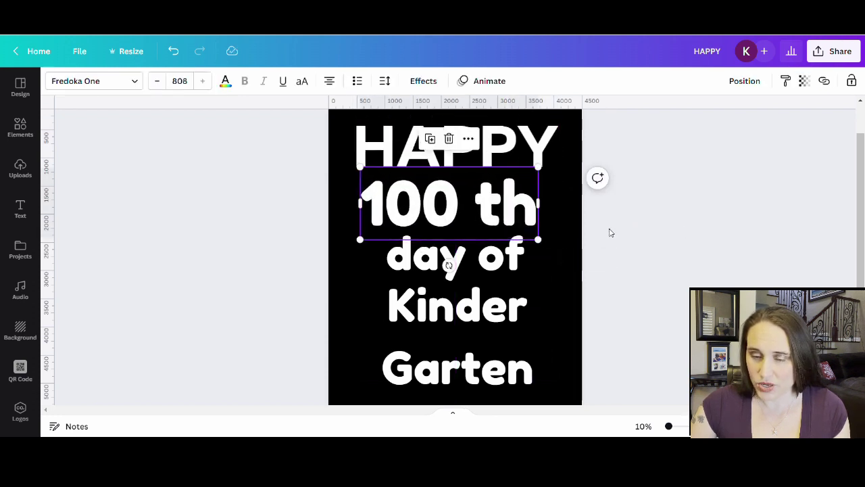
left_click(610, 232)
left_click_drag(409, 212, 423, 208)
left_click(691, 204)
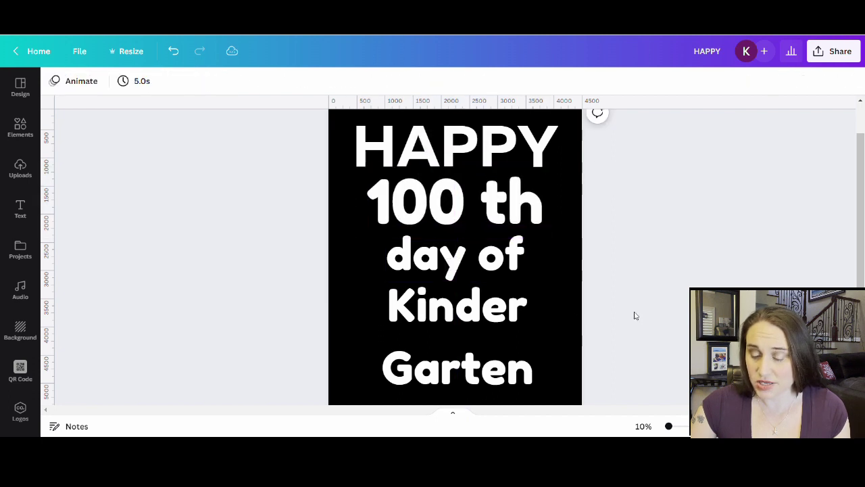
Search the fonts for "handwriting" and try Sigher on the "day of" text.
left_click(465, 258)
left_click(106, 84)
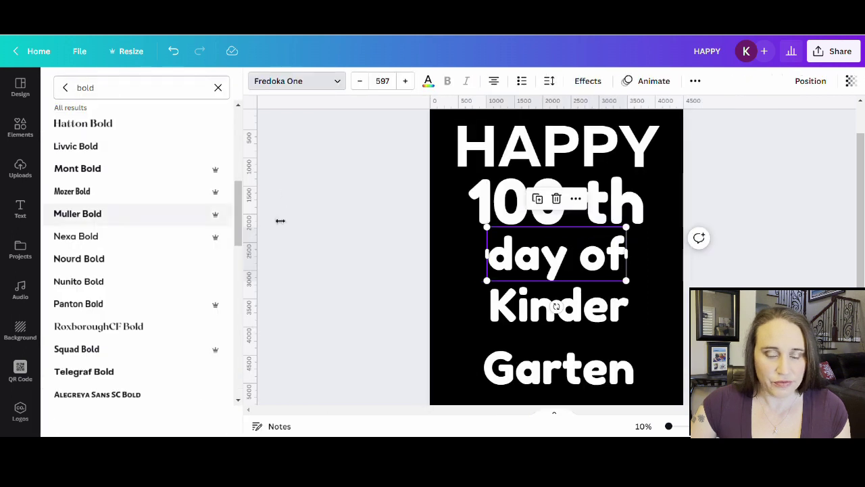
left_click(121, 92)
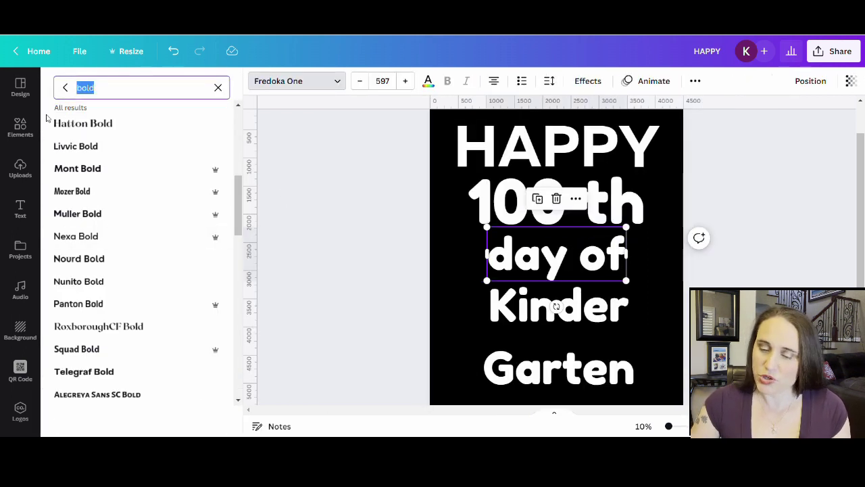
type("han")
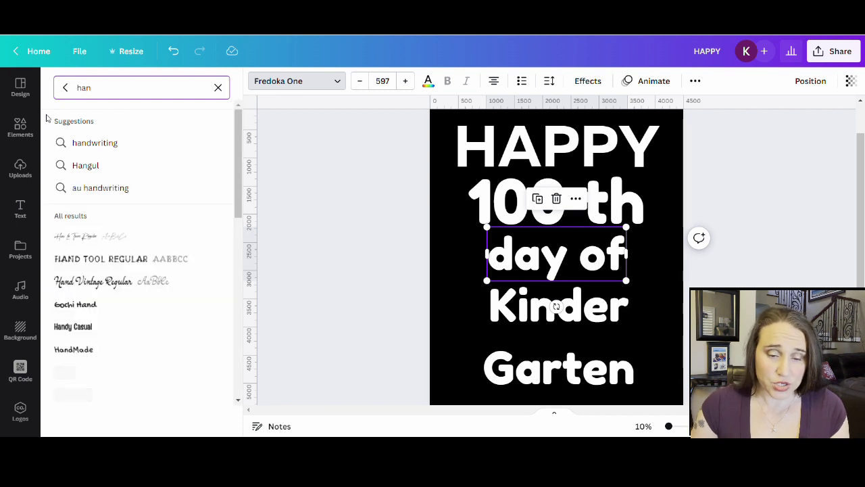
type("dwr")
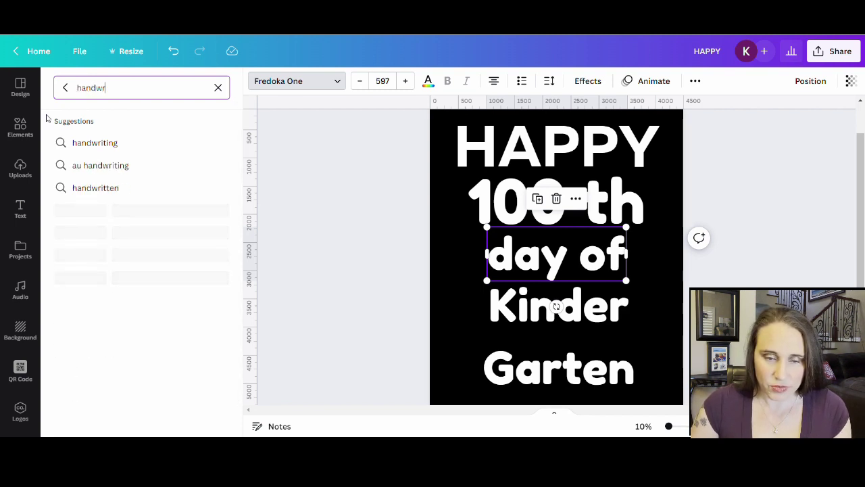
type("iting")
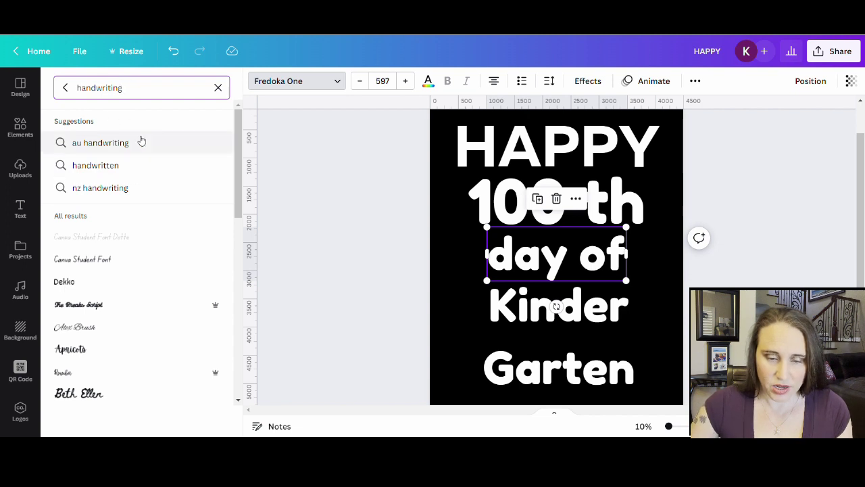
scroll(128, 162, "down", 5)
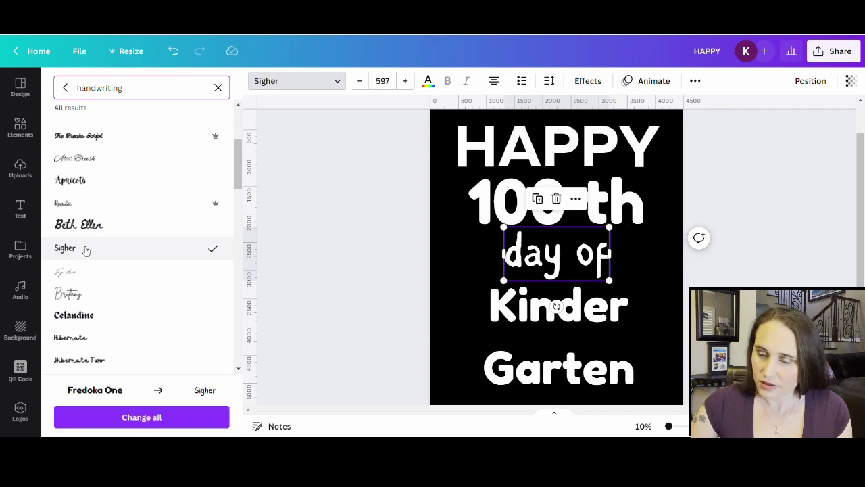
Try the Beth Ellen, Finger Paint and Cup Cakes fonts on the "day of" text.
scroll(118, 172, "down", 1)
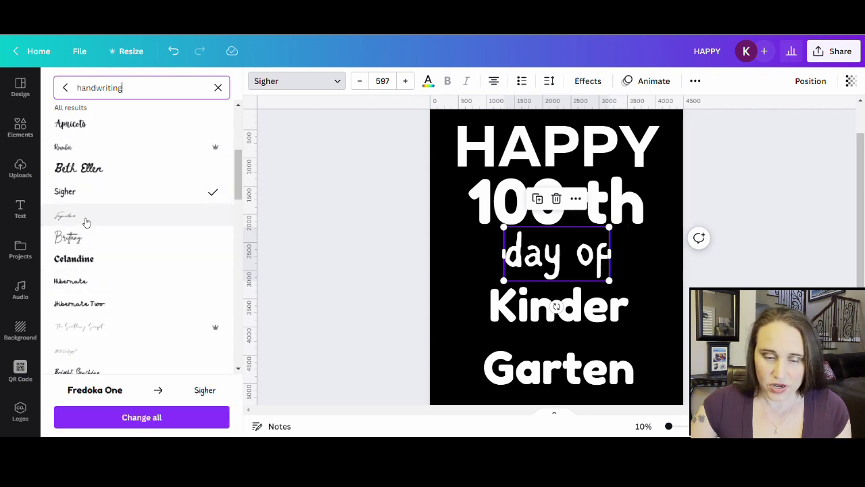
scroll(95, 186, "down", 2)
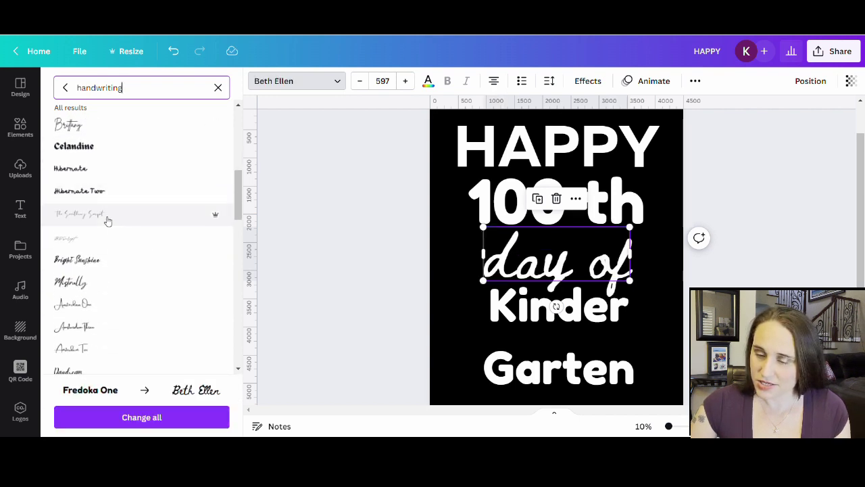
scroll(115, 230, "down", 2)
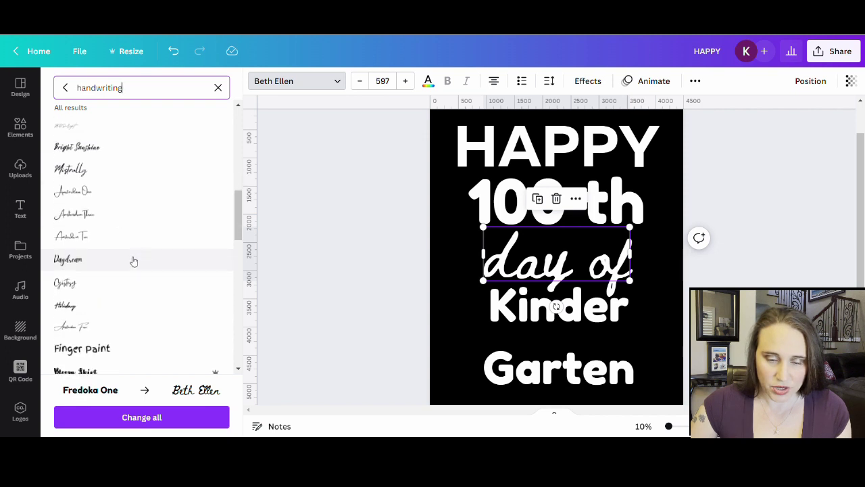
scroll(134, 255, "down", 2)
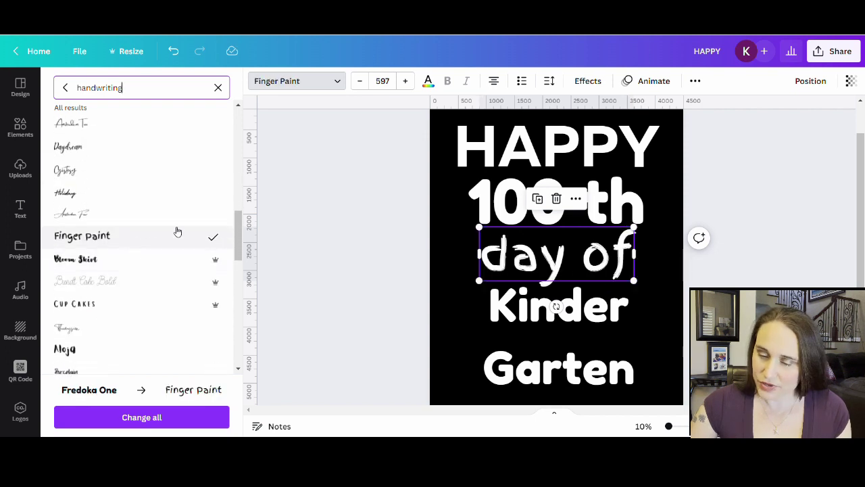
scroll(135, 244, "down", 2)
left_click(115, 190)
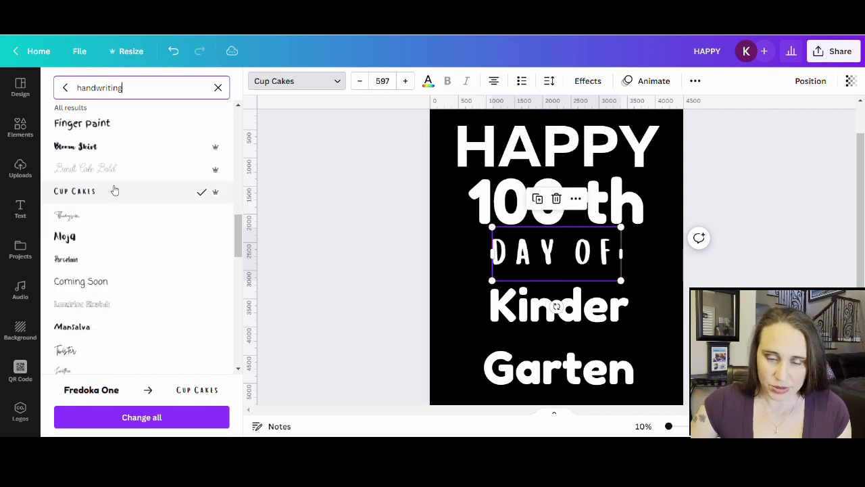
Try the Mansalva, Campground, More Sugar and Oregano fonts on the "day of" text.
scroll(94, 215, "down", 2)
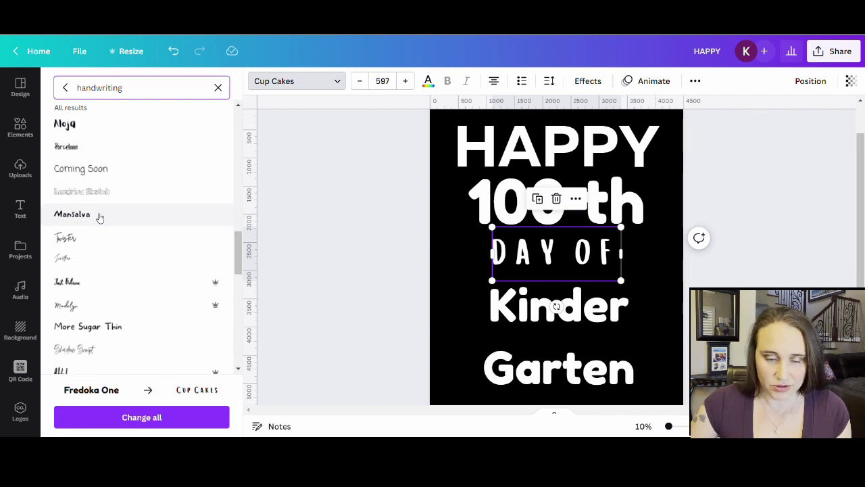
scroll(95, 216, "down", 4)
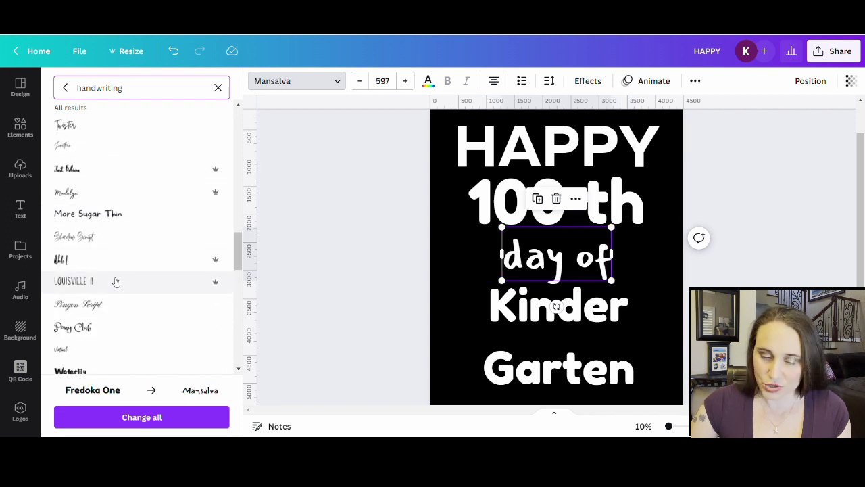
scroll(116, 250, "down", 3)
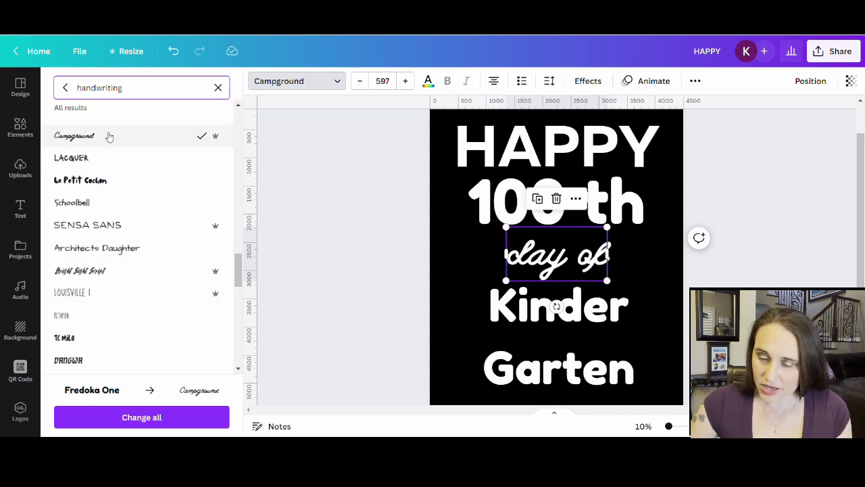
scroll(119, 203, "down", 3)
left_click(90, 259)
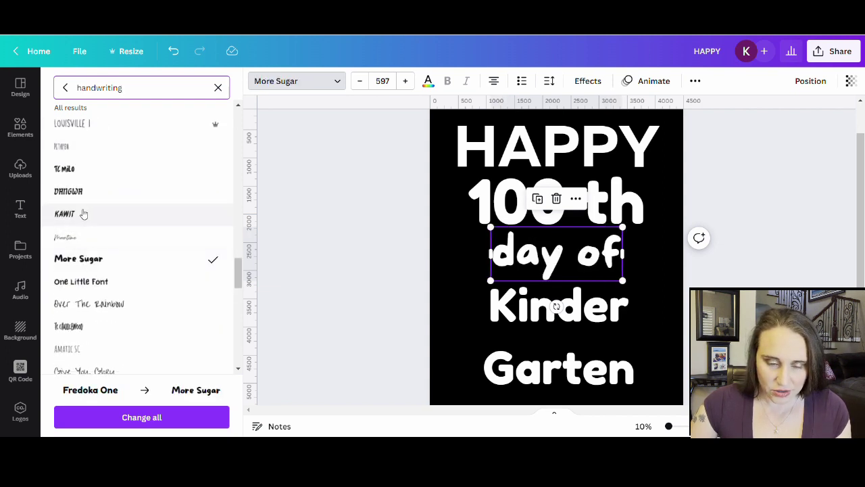
scroll(136, 202, "down", 3)
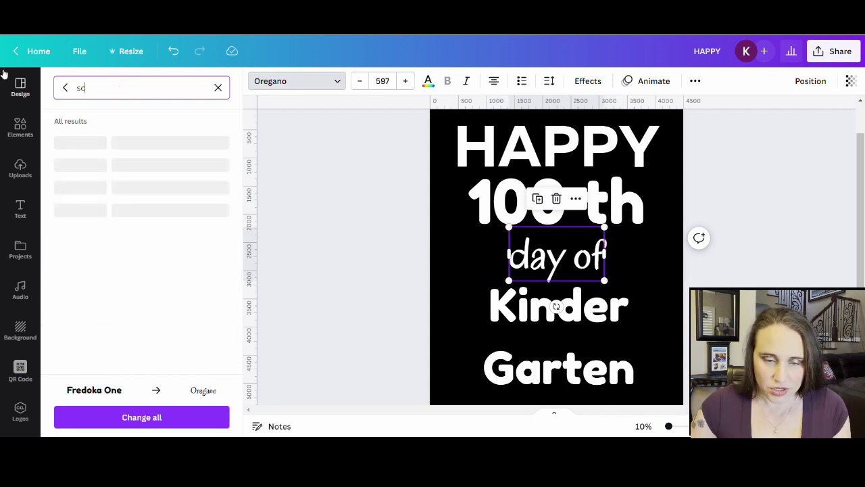
Search the fonts for "script" and apply Nexa Script to the "day of" text.
type("ript")
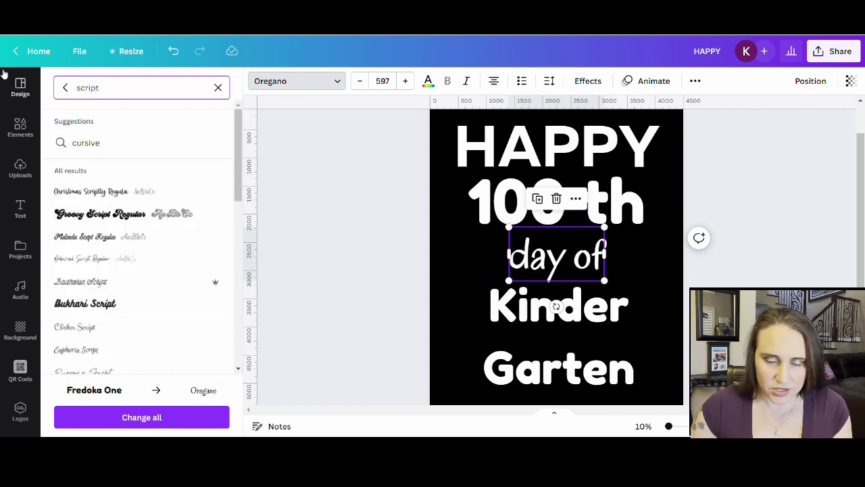
scroll(81, 218, "down", 5)
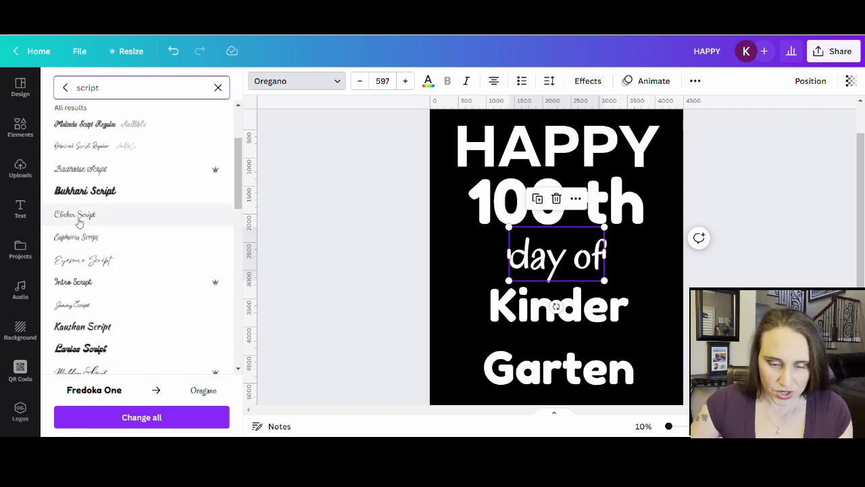
scroll(116, 256, "down", 3)
left_click(102, 225)
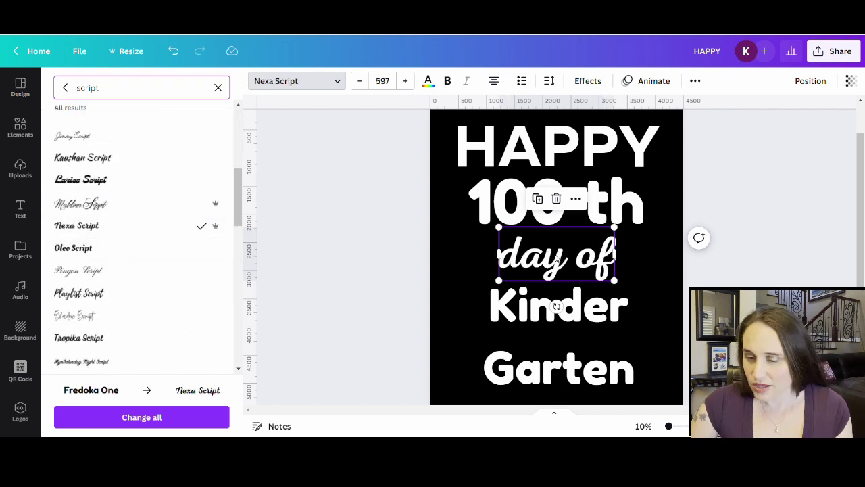
left_click(667, 271)
left_click(651, 328)
Enlarge the "day of" text and position it between "100 th" and "Kinder Garten".
left_click(470, 270)
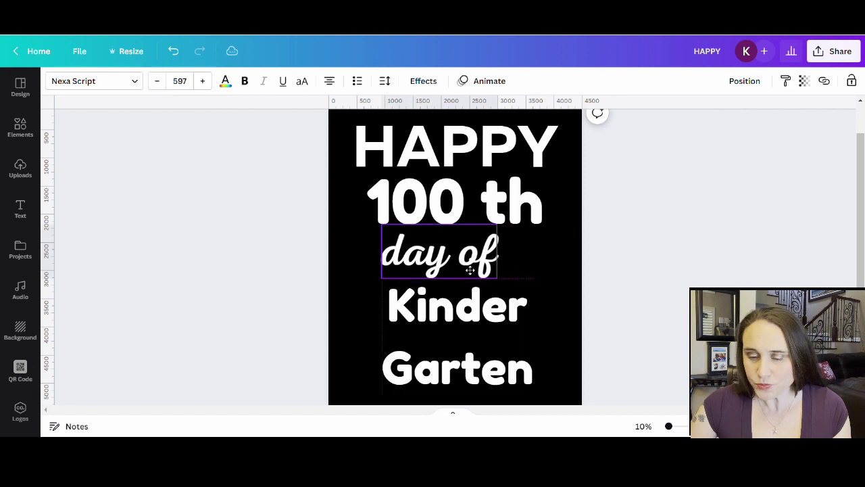
left_click_drag(498, 277, 528, 294)
left_click(343, 234)
left_click_drag(459, 264, 460, 258)
left_click(562, 363)
Move the "Kinder Garten" text slightly lower and reduce its line spacing to 0.89.
scroll(561, 345, "down", 2)
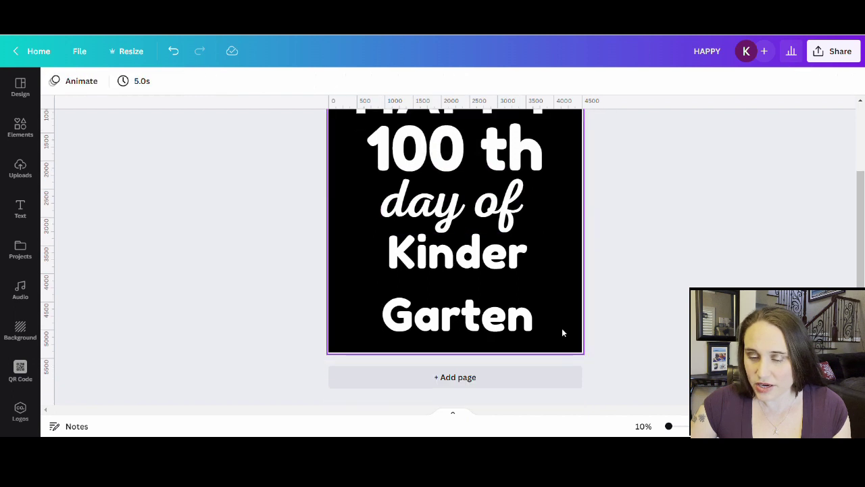
scroll(541, 290, "up", 2)
scroll(484, 310, "down", 3)
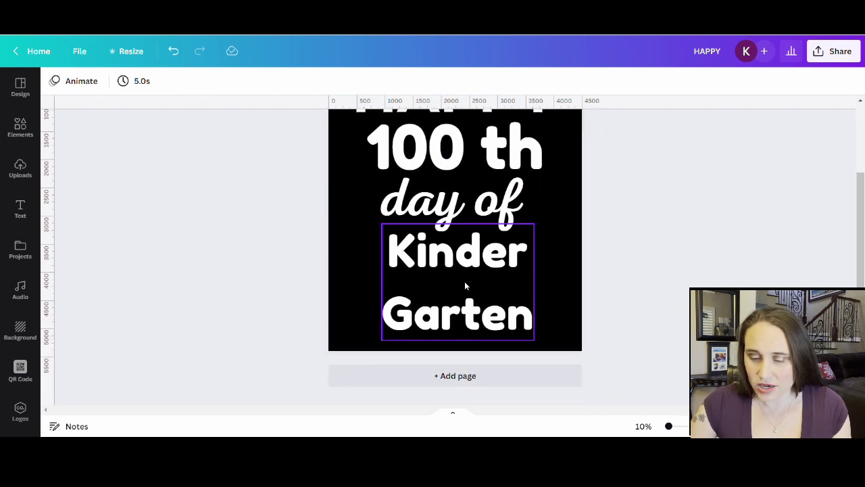
left_click_drag(465, 287, 467, 294)
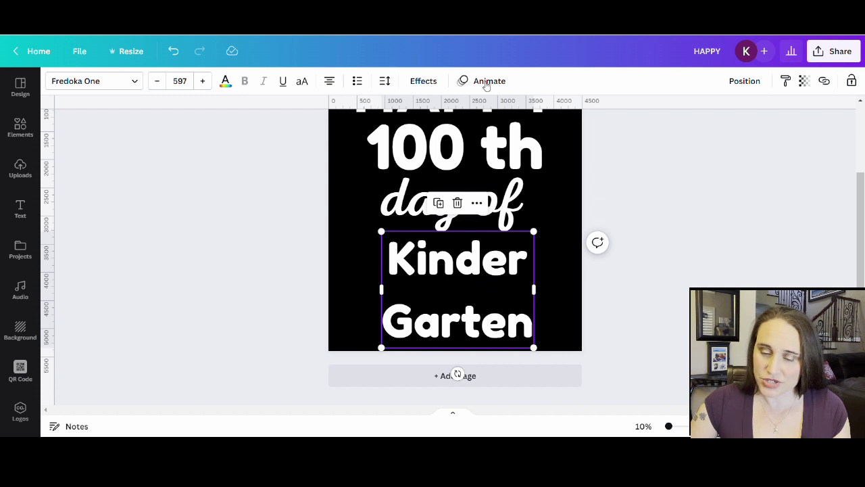
left_click(385, 81)
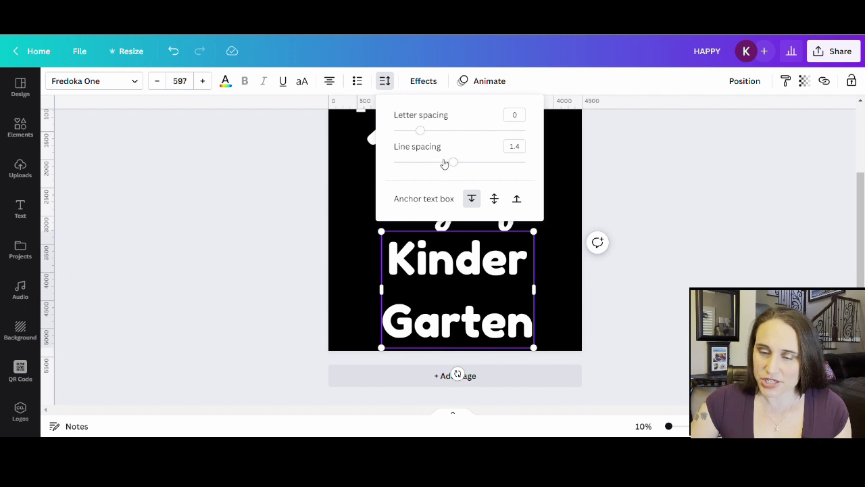
left_click_drag(455, 165, 421, 163)
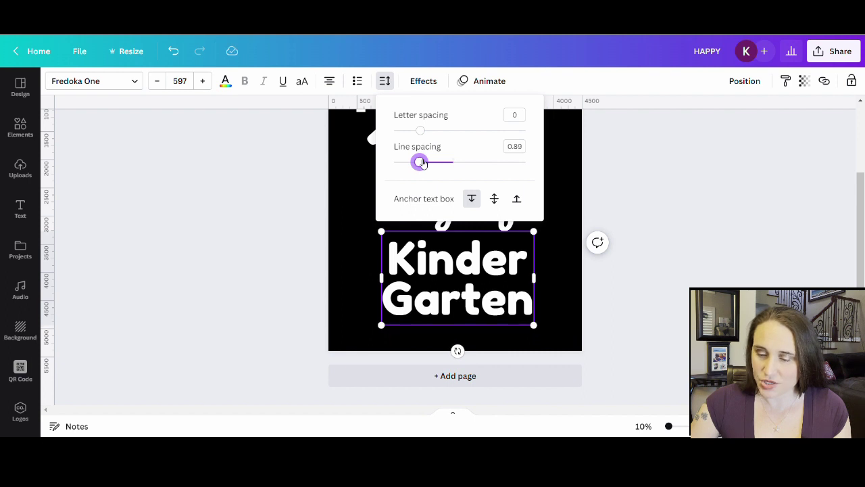
left_click(334, 297)
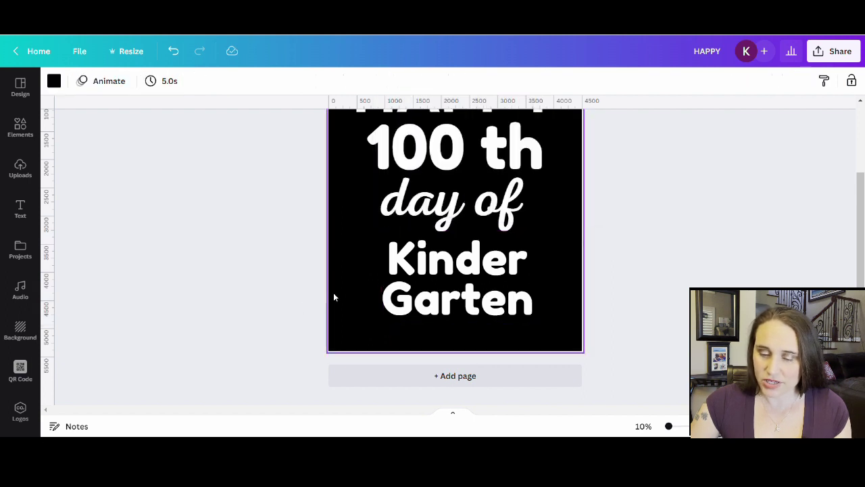
Enlarge the "Kinder Garten" text to a font size of about 804 and center it at the bottom of the page.
left_click(450, 294)
left_click_drag(382, 326, 343, 349)
mouse_move(534, 231)
left_mouse_down()
mouse_move(554, 236)
mouse_move(547, 226)
left_mouse_up()
left_click_drag(469, 286, 469, 305)
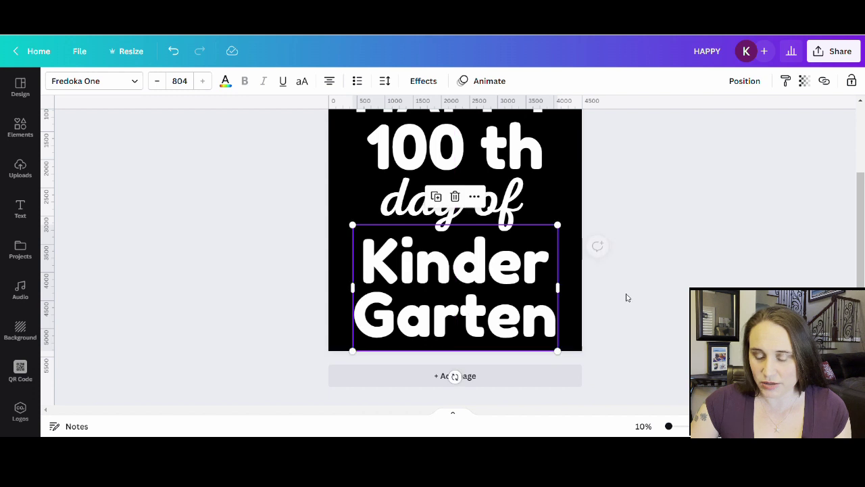
left_click(673, 277)
scroll(682, 282, "up", 2)
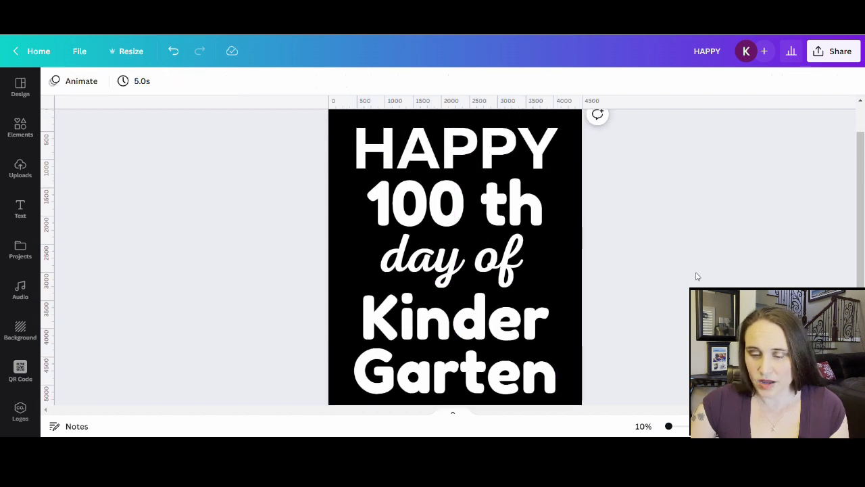
Move the "HAPPY" and "100 th" text lines slightly higher on the page.
scroll(703, 275, "up", 1)
left_click_drag(453, 183, 457, 177)
left_click_drag(522, 241, 523, 241)
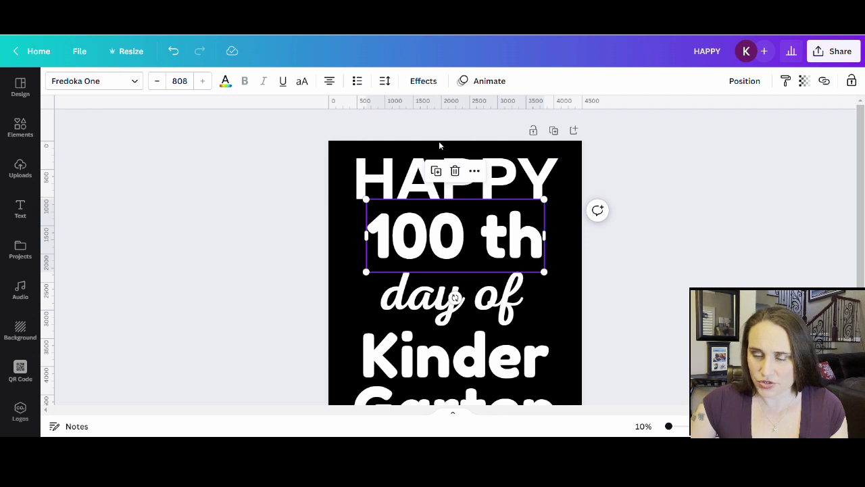
left_click(748, 234)
scroll(608, 142, "down", 2)
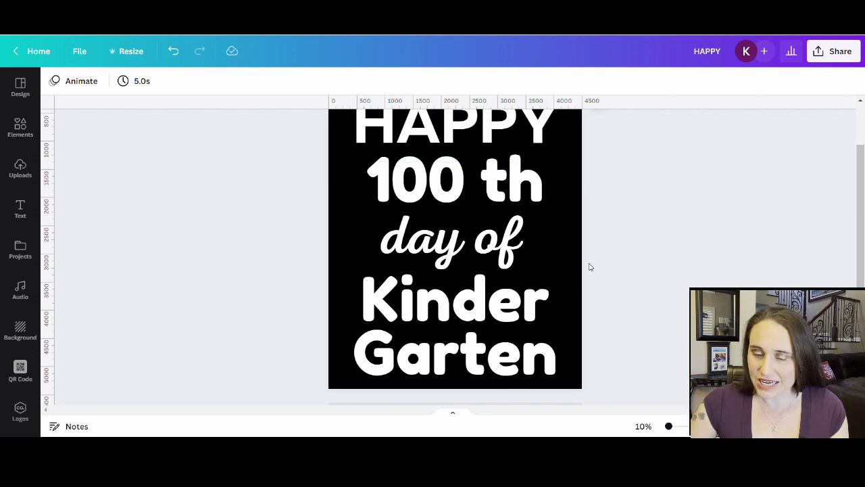
Shift the "day of" text slightly to the right so it sits centered on the page.
scroll(589, 267, "up", 2)
left_click(503, 305)
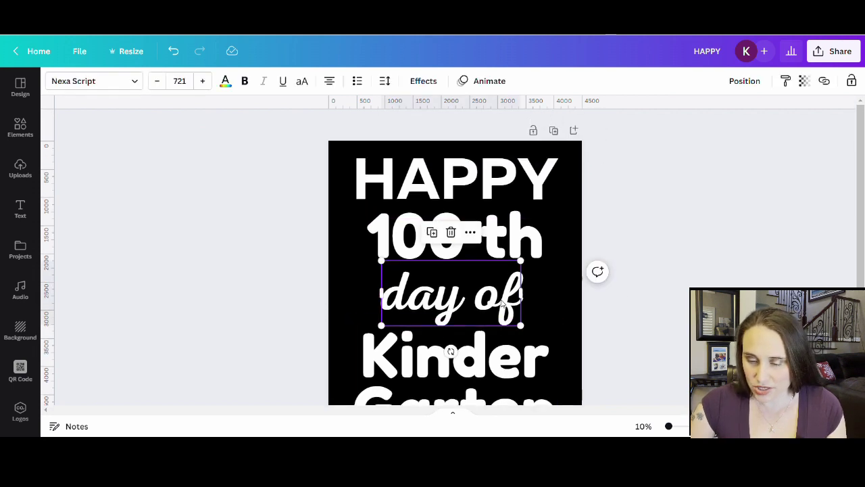
left_click_drag(501, 302, 505, 303)
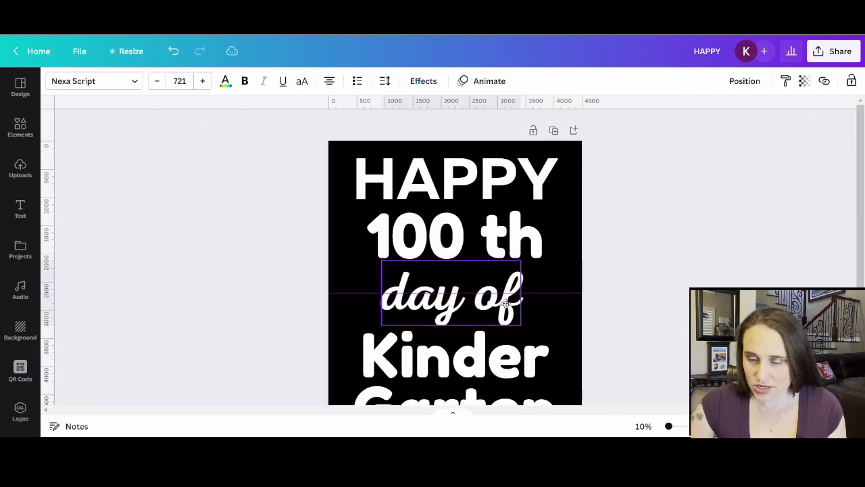
left_click(569, 194)
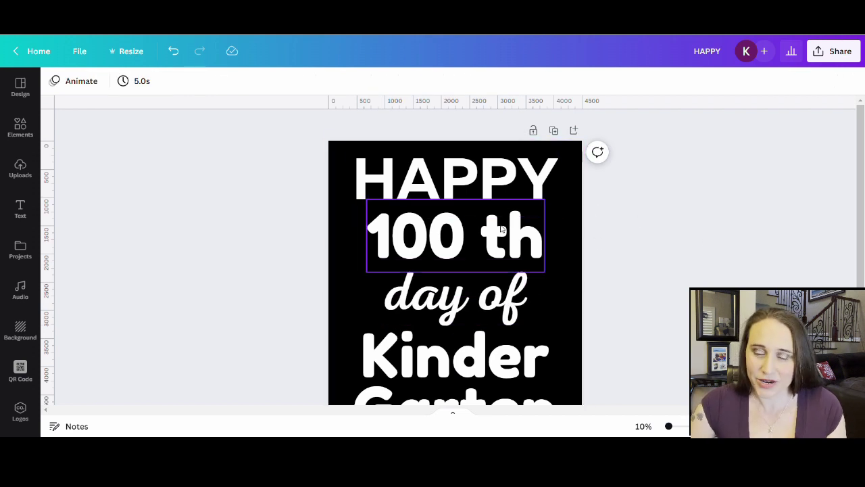
scroll(459, 215, "down", 2)
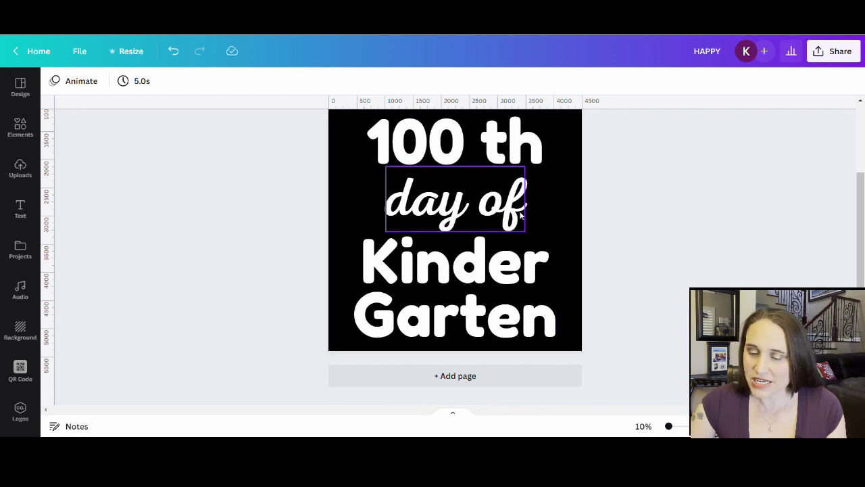
scroll(531, 264, "up", 3)
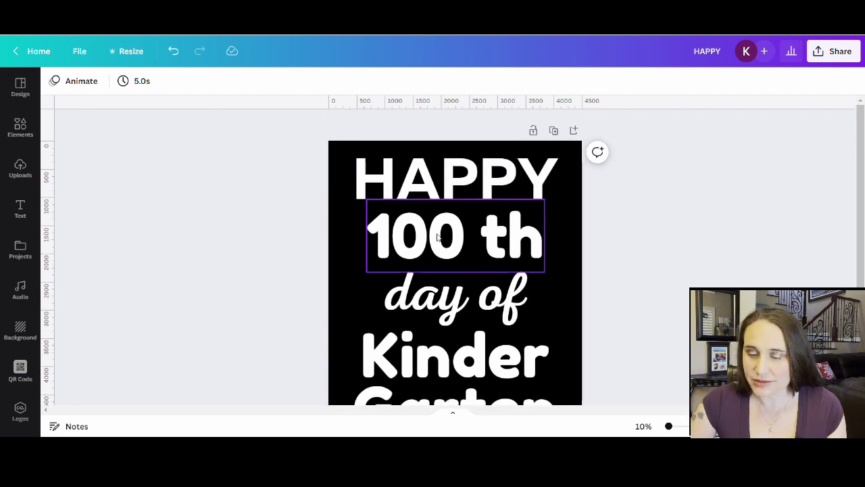
Raise the "HAPPY" text to the top edge of the page and move "100 th" up closer beneath it.
left_click(478, 181)
left_click_drag(479, 181, 481, 174)
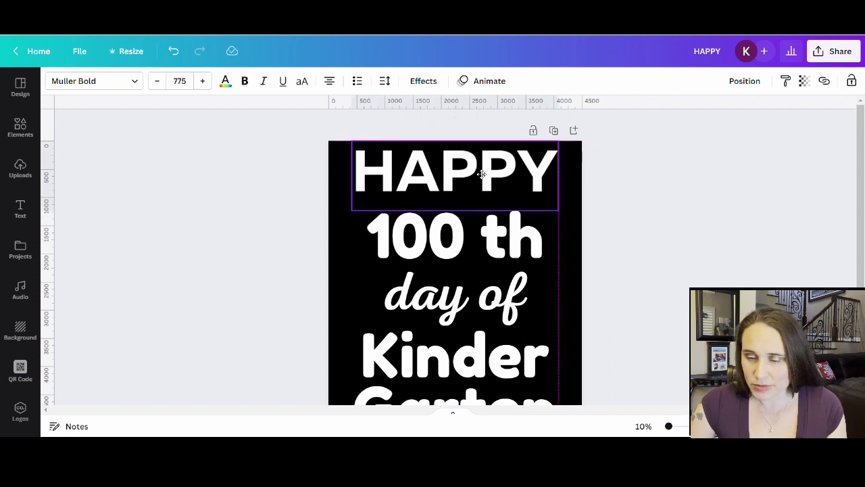
left_click(611, 212)
left_click_drag(474, 246, 478, 244)
left_click(649, 244)
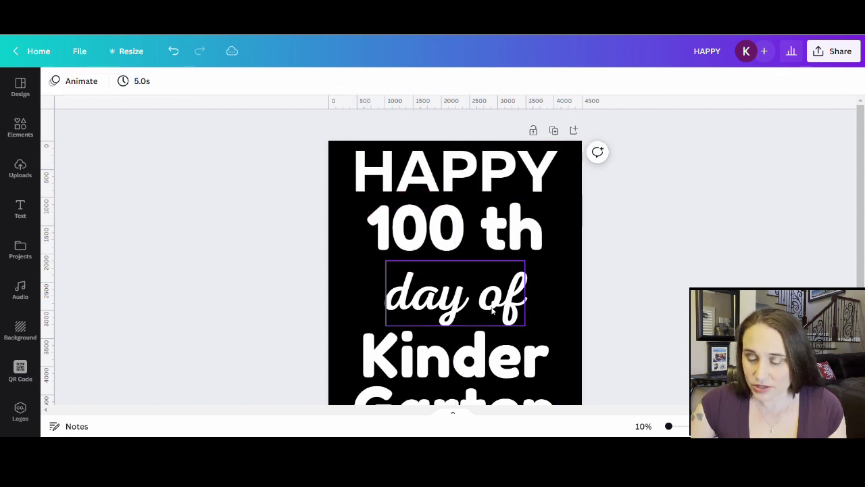
Move the "day of" text up closer to "100 th" and raise "Kinder Garten" slightly, keeping it horizontally centered.
mouse_move(495, 310)
left_mouse_down()
mouse_move(497, 295)
mouse_move(488, 323)
left_mouse_up()
left_click(672, 270)
scroll(673, 271, "down", 1)
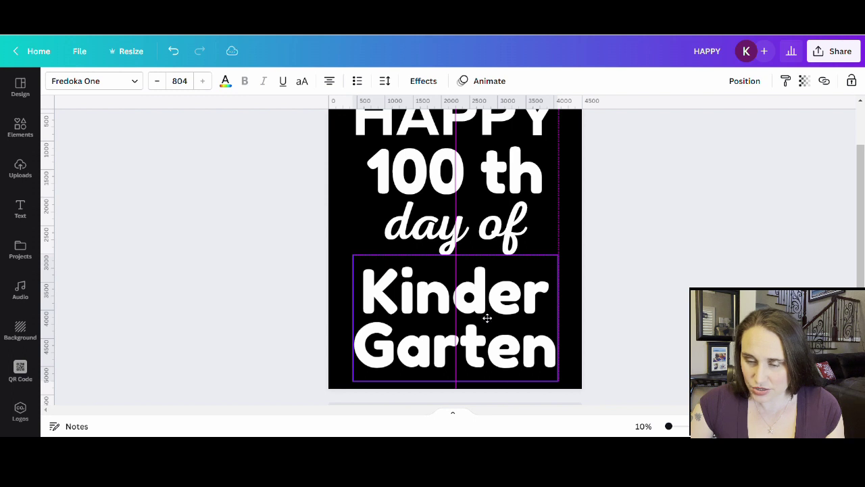
left_click_drag(487, 318, 487, 315)
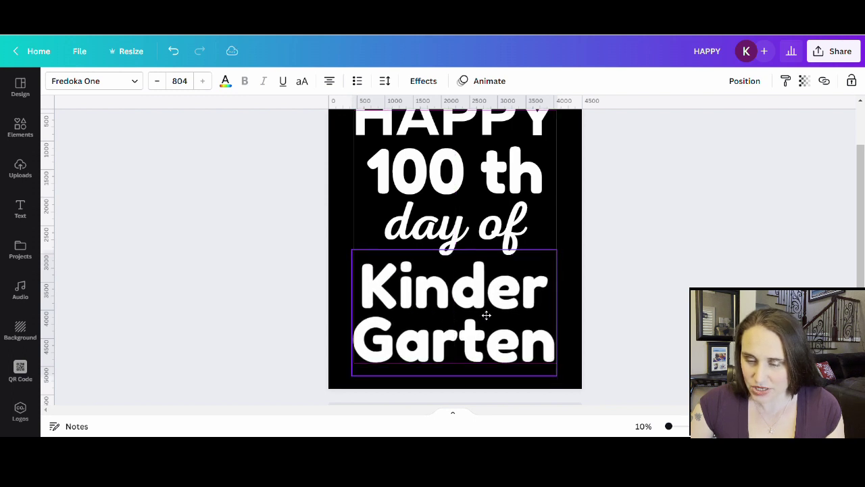
left_click(578, 267)
scroll(578, 266, "up", 1)
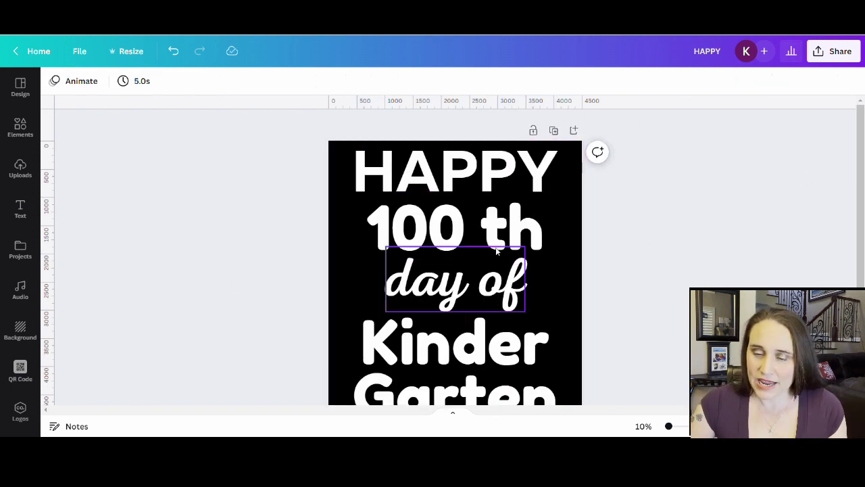
scroll(662, 272, "down", 1)
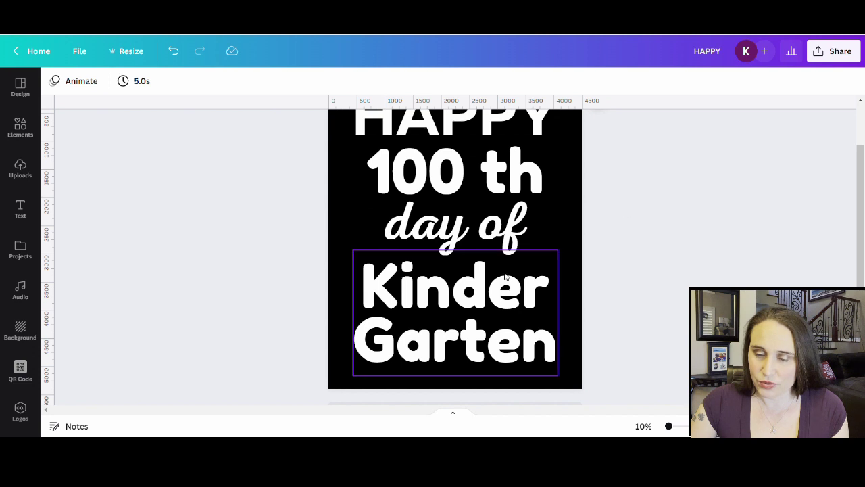
Rename the design as "HAPPY 100th frame".
scroll(489, 222, "up", 1)
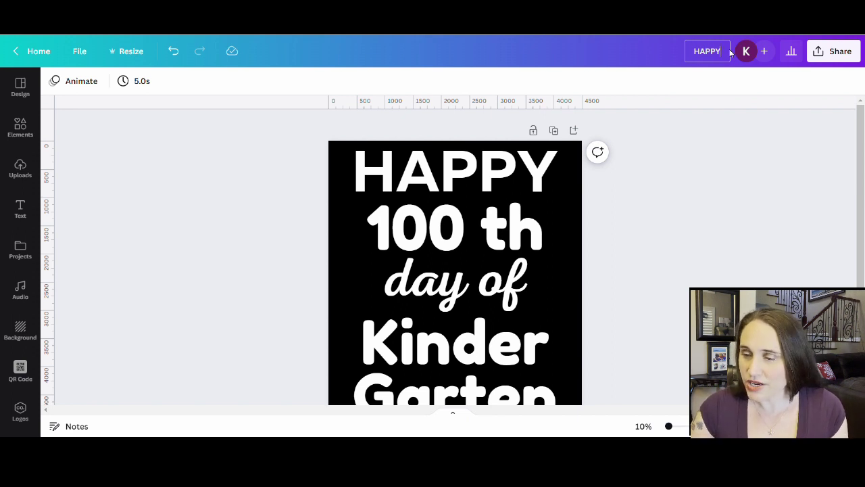
type("00th")
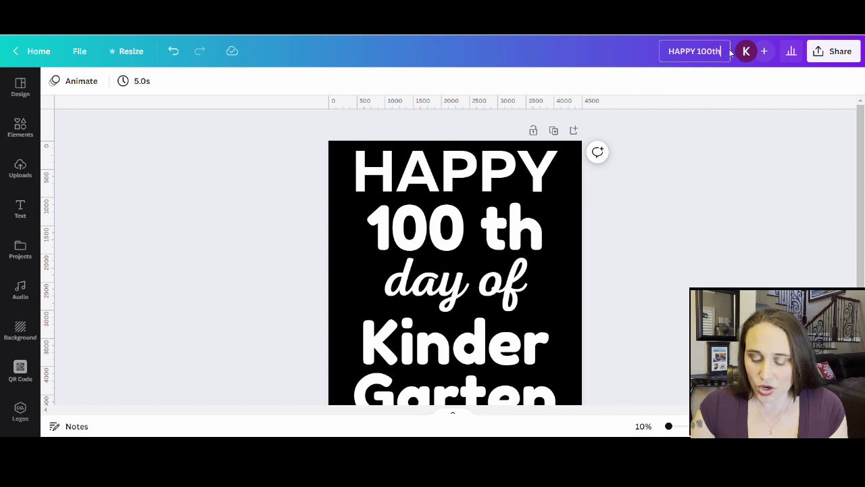
type(" frame")
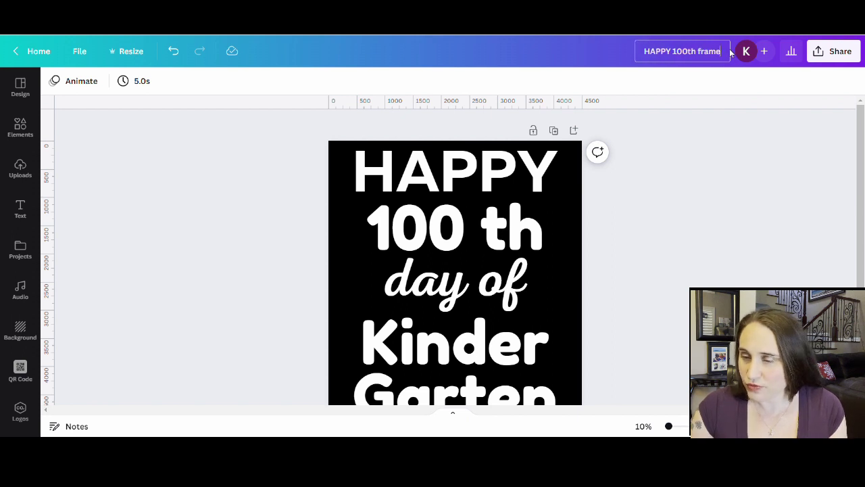
Download the design as a PNG at 4,500 × 5,400 px with a transparent background.
left_click(823, 58)
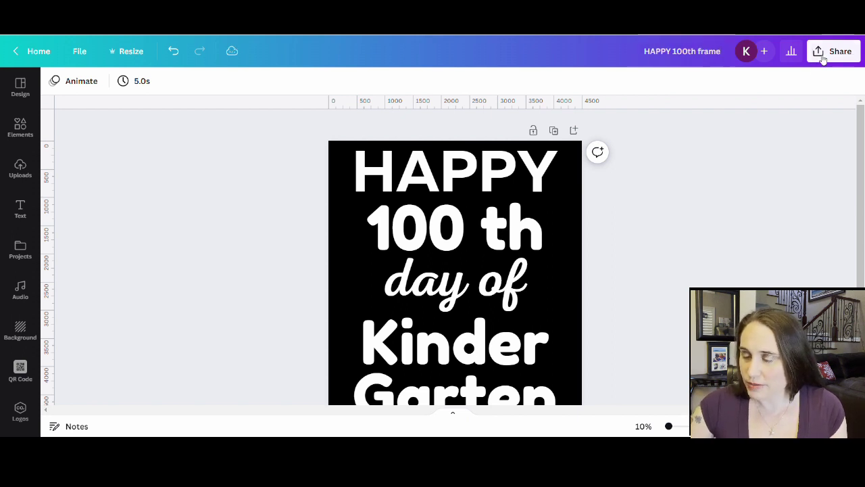
left_click(673, 323)
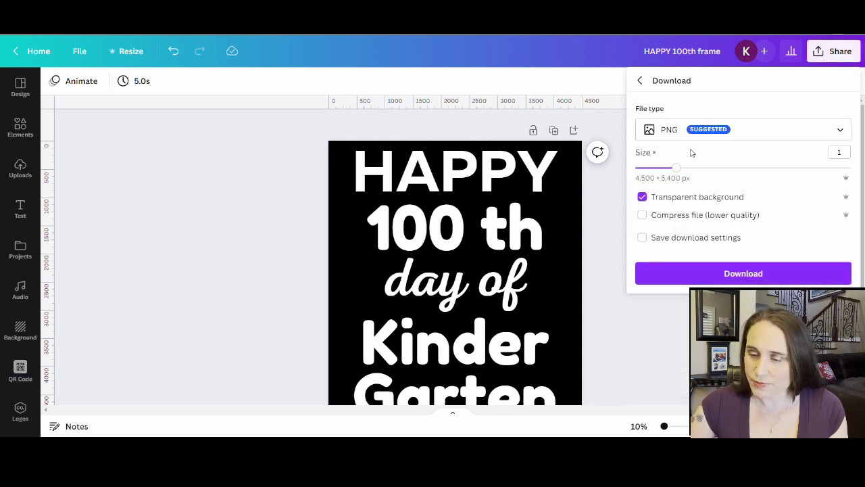
left_click(729, 275)
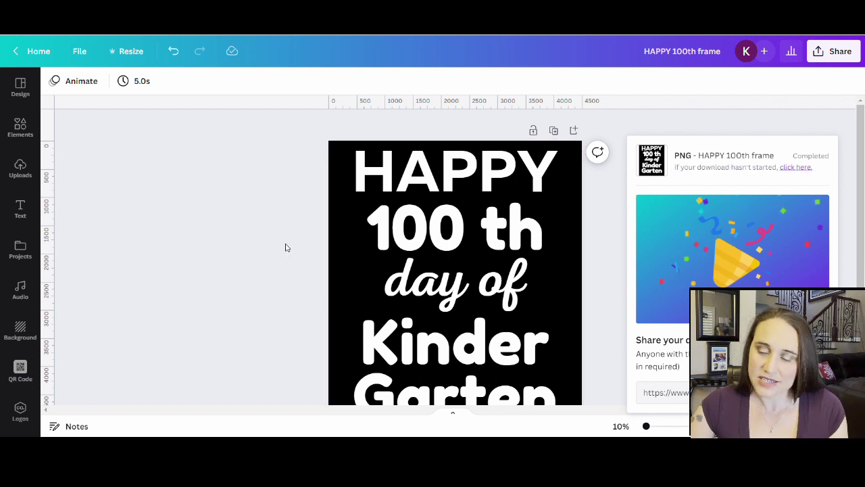
left_click(232, 237)
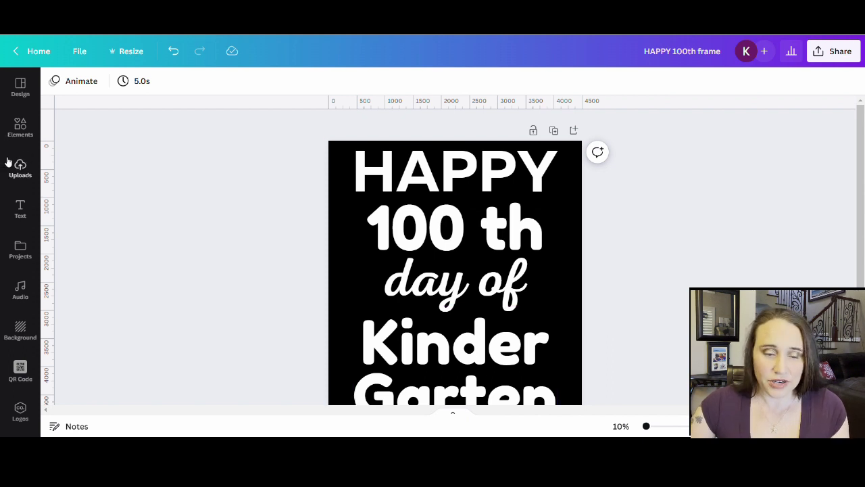
Search the elements for "rainbow glitter" and show all the matching photos.
left_click(19, 135)
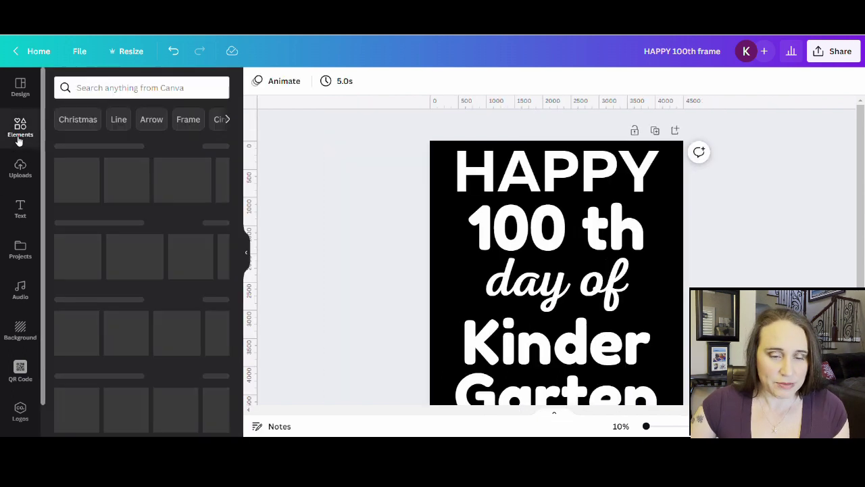
left_click(141, 88)
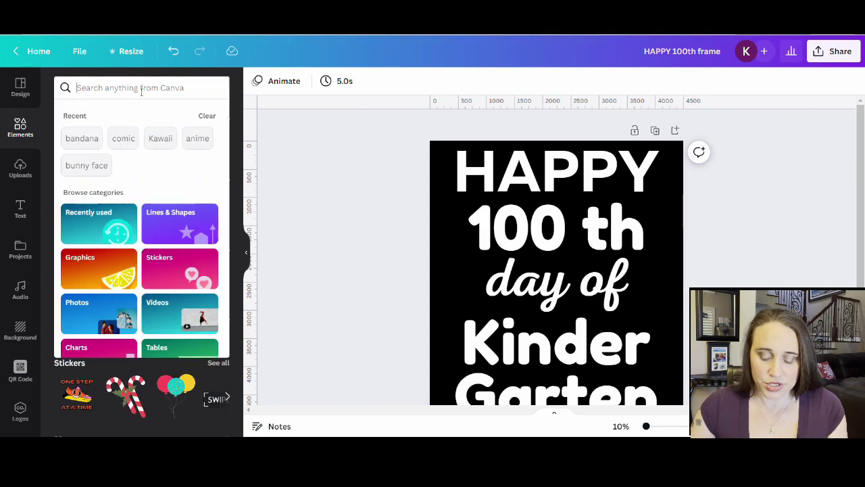
type("rainbow glitt")
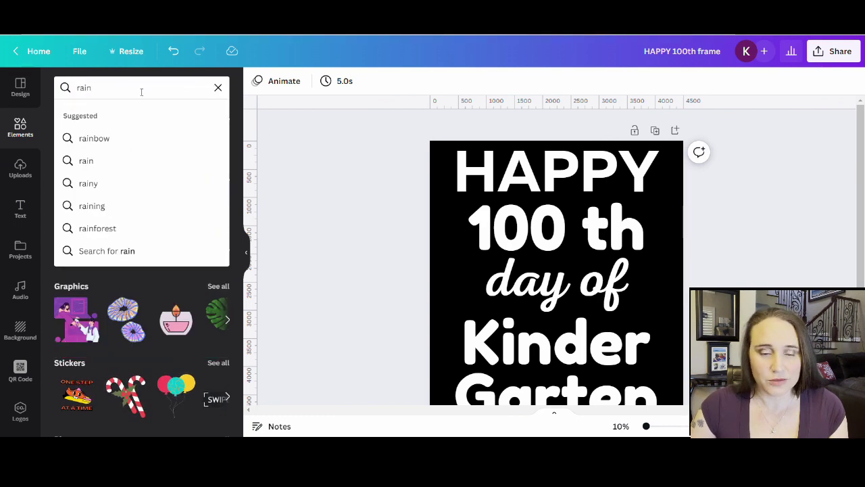
type("er")
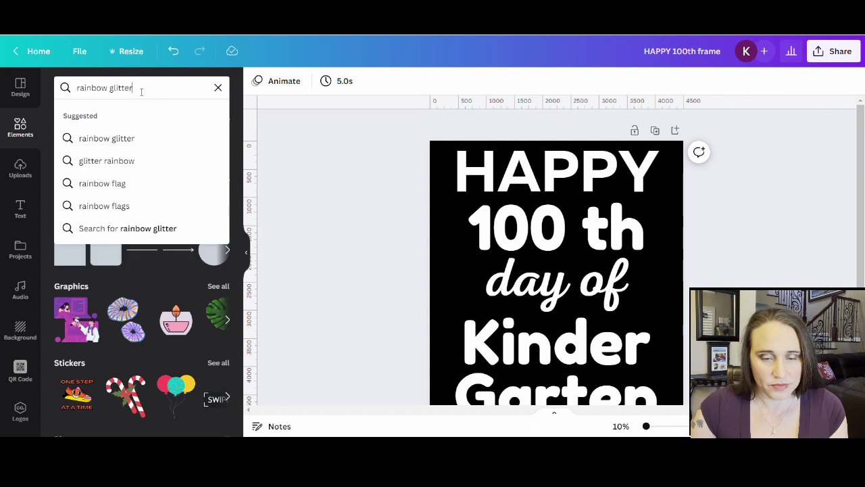
key("Return")
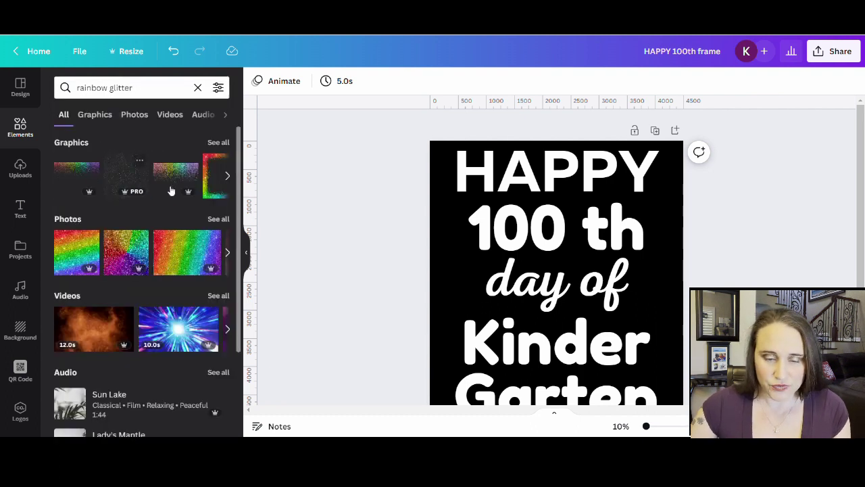
left_click(217, 219)
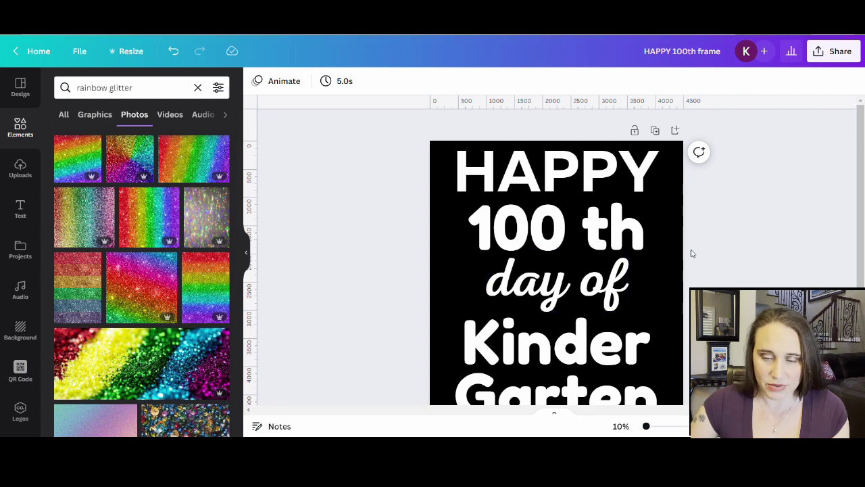
Add the diagonally striped rainbow glitter photo, position it behind the "Kinder Garten" text and enlarge it slightly to span the text's width.
scroll(692, 250, "down", 2)
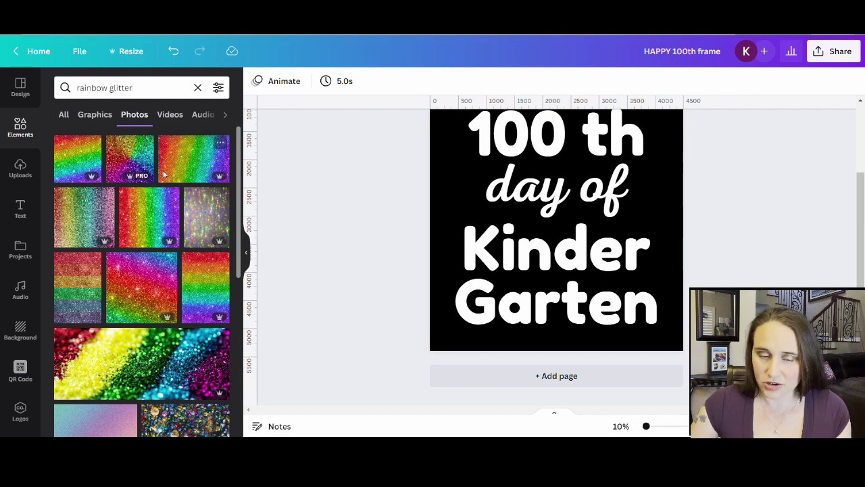
left_click(199, 168)
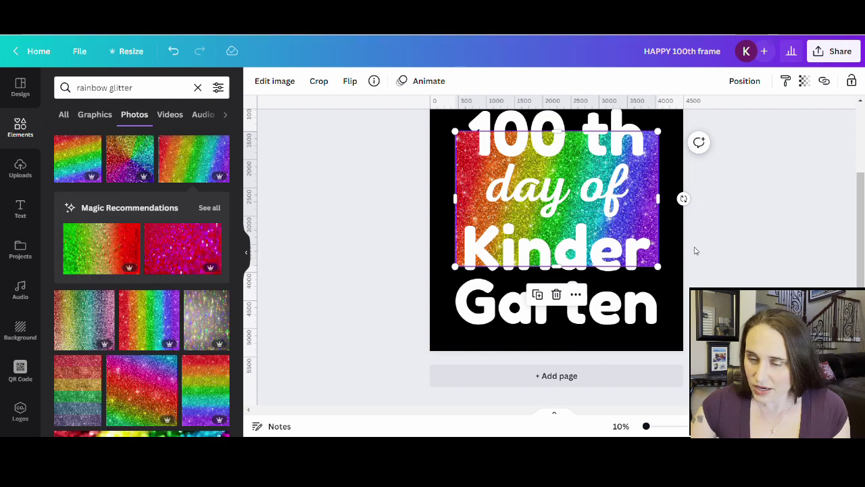
left_click(695, 251)
left_click_drag(654, 212, 648, 291)
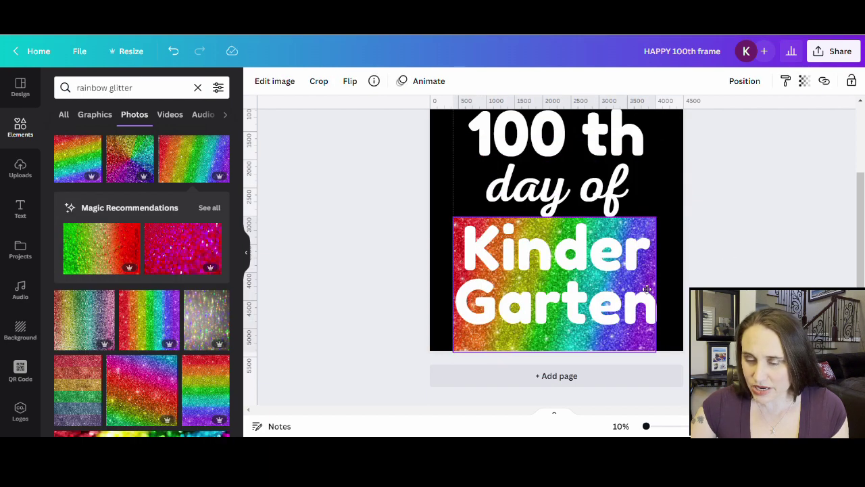
left_click_drag(647, 291, 647, 294)
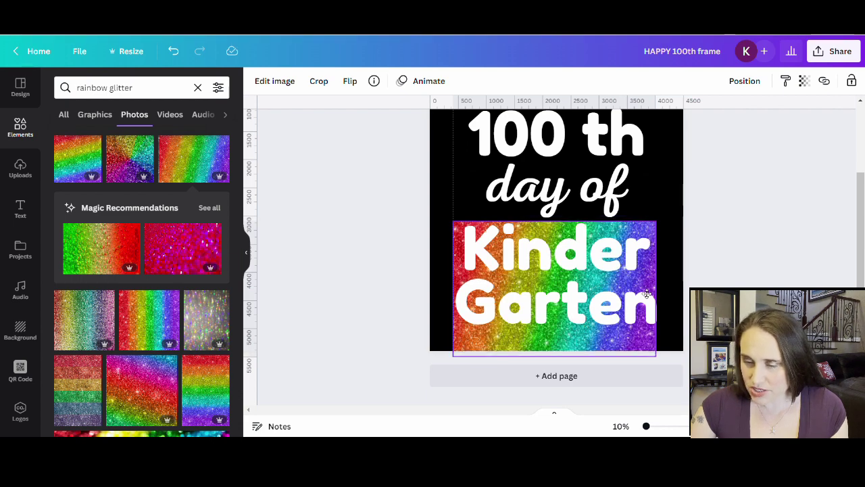
left_click_drag(659, 223, 667, 230)
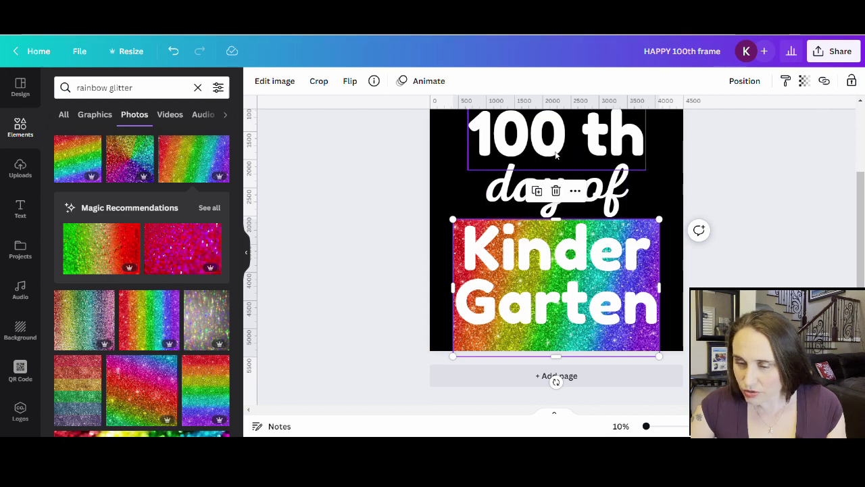
Send the "Kinder Garten" text to the back, behind the rainbow glitter photo.
left_click(669, 344)
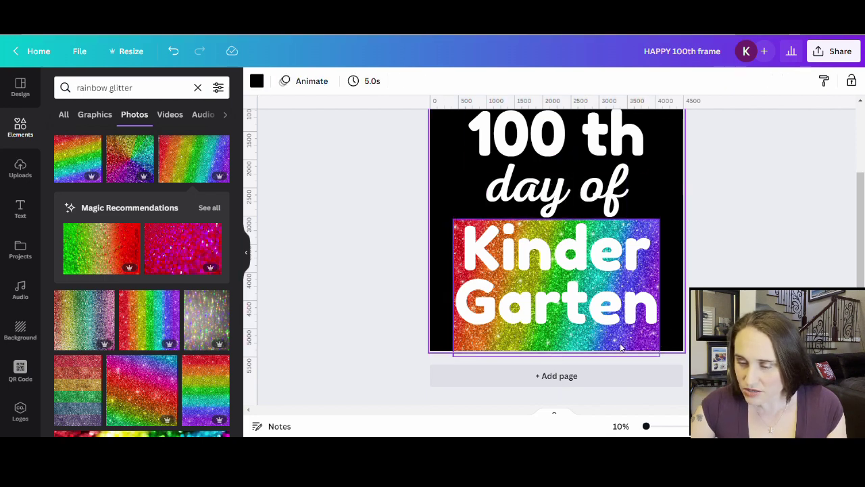
left_click(598, 302)
right_click(597, 302)
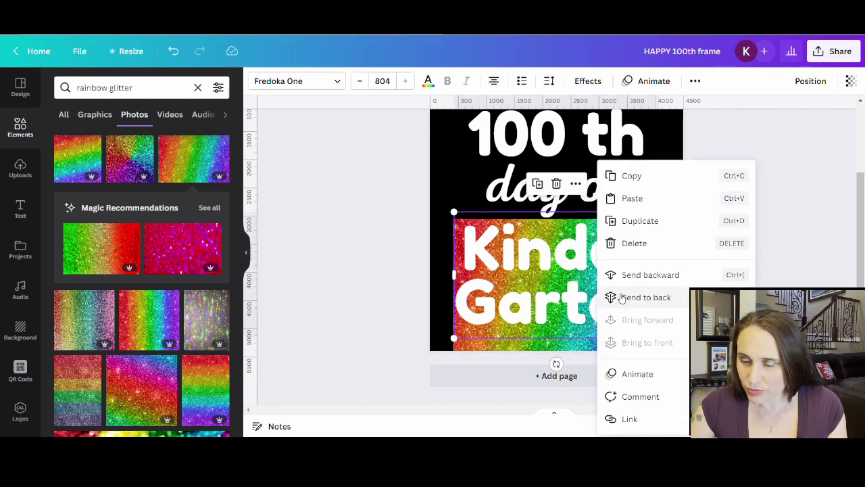
left_click(643, 299)
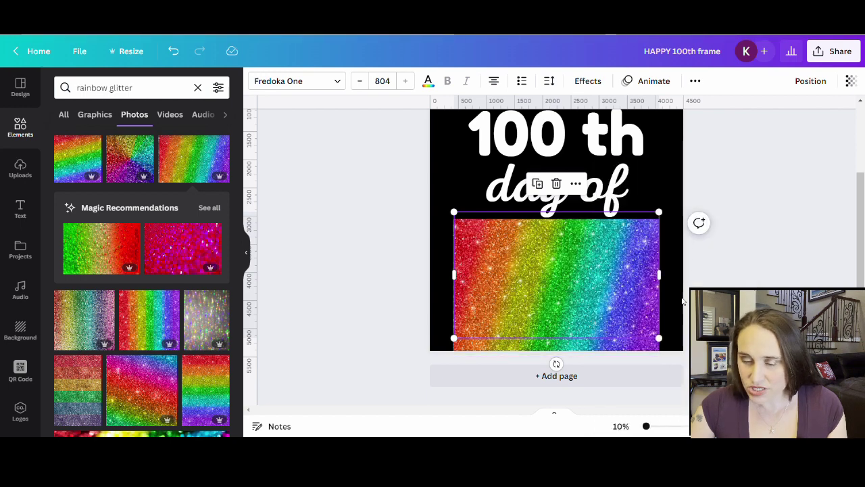
left_click(675, 307)
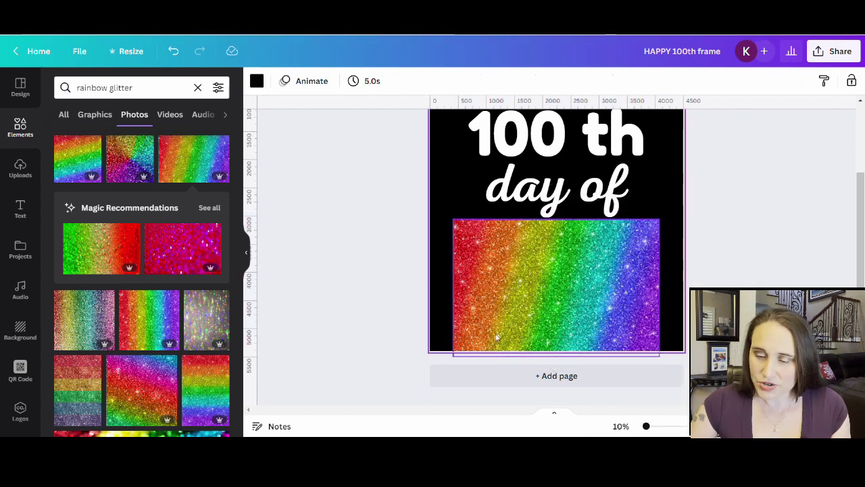
Search the photo elements for "silver glitter".
scroll(740, 253, "up", 2)
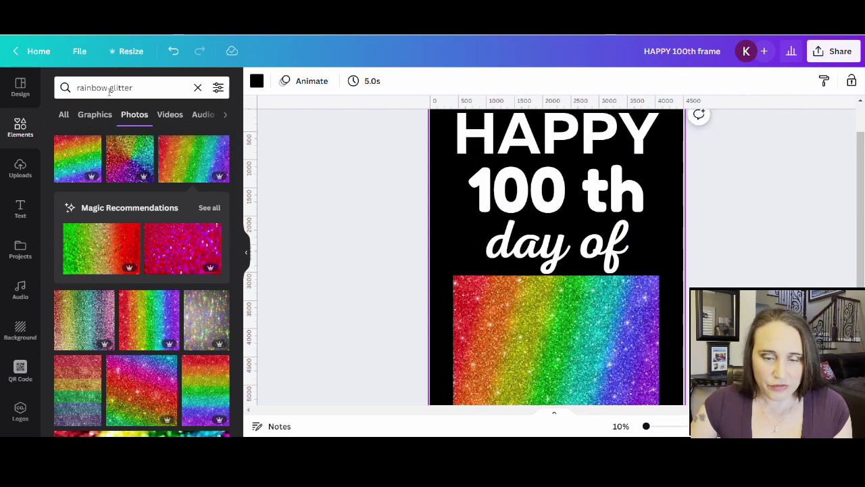
left_click_drag(109, 94, 6, 83)
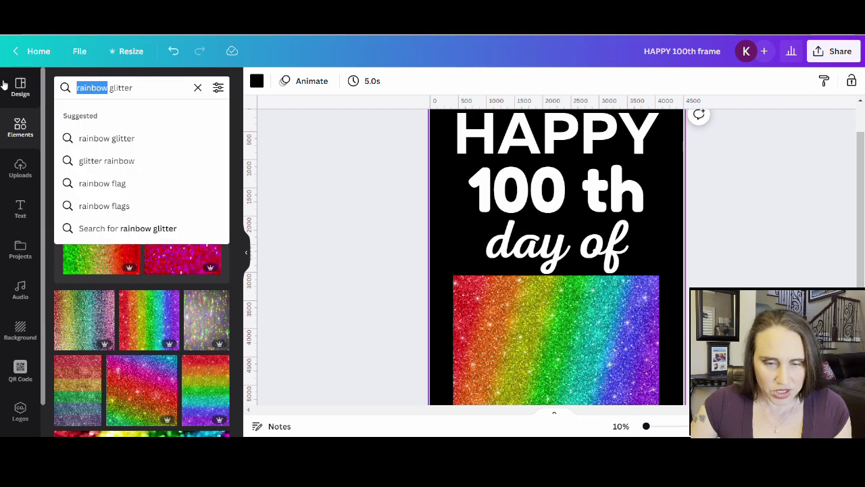
type("silver")
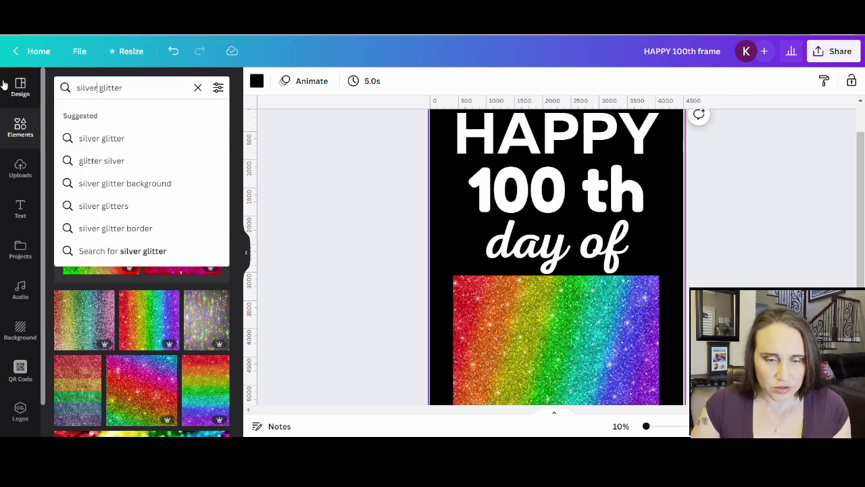
key("Return")
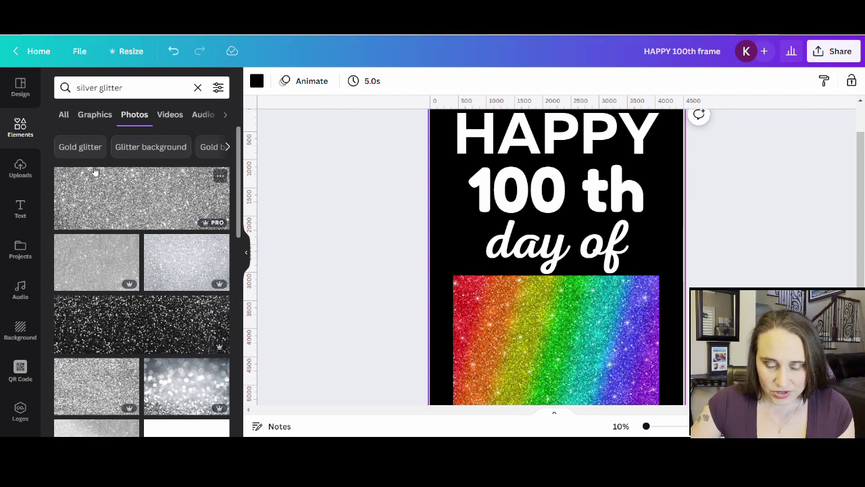
Add the silver glitter photo that fades to plain white and rotate it 180° so the glitter is at its upper edge.
scroll(141, 328, "down", 5)
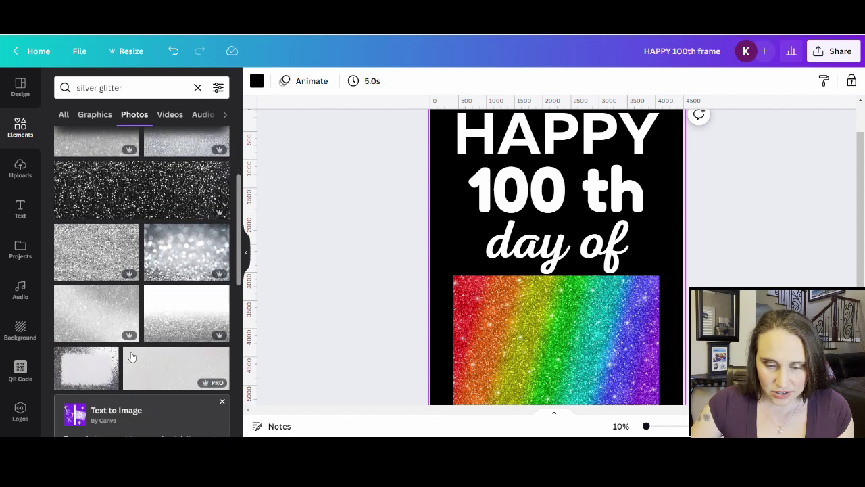
scroll(202, 236, "up", 2)
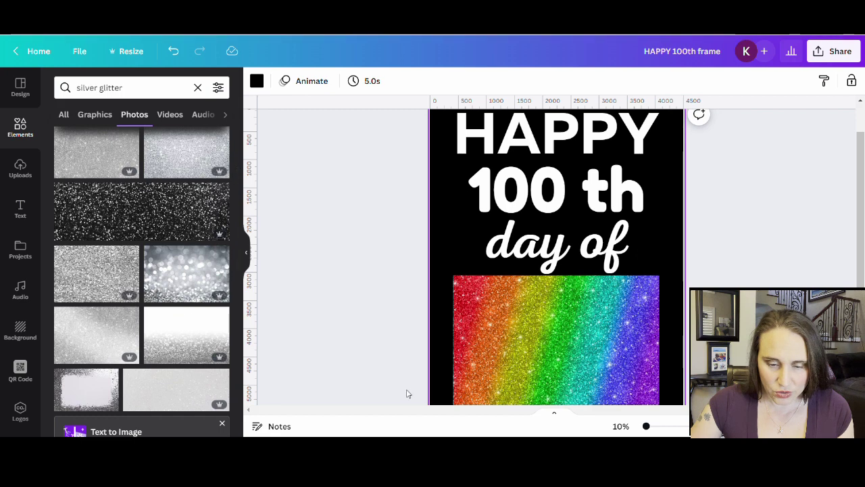
left_click(182, 347)
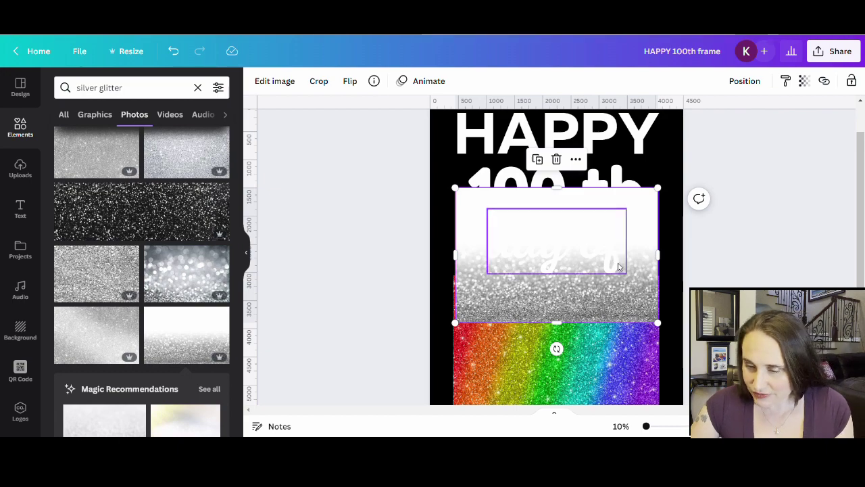
left_click_drag(557, 349, 565, 182)
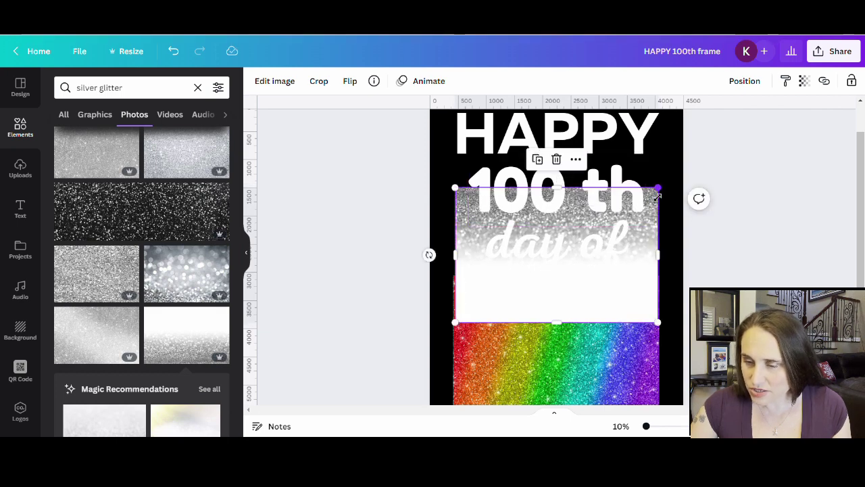
Shrink the silver glitter photo, move it onto the "day of" text and crop its height to fit between "100 th" and the rainbow photo.
left_click_drag(657, 196, 616, 218)
left_click(332, 344)
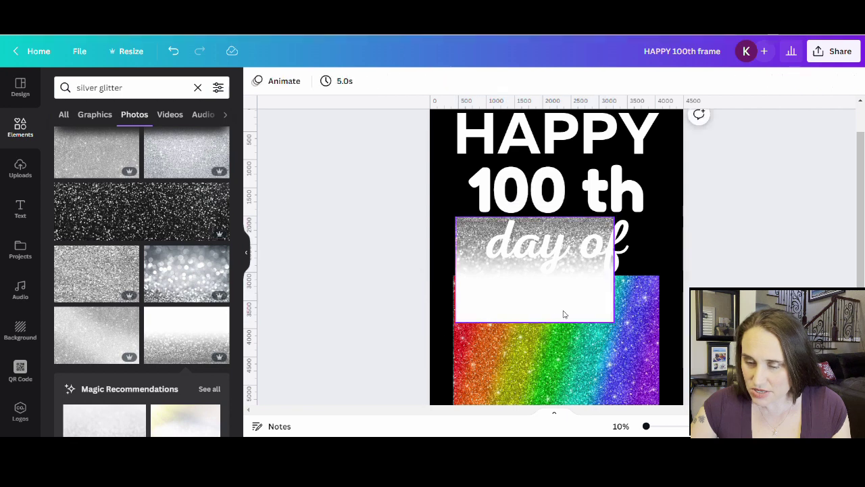
left_click_drag(531, 313, 571, 282)
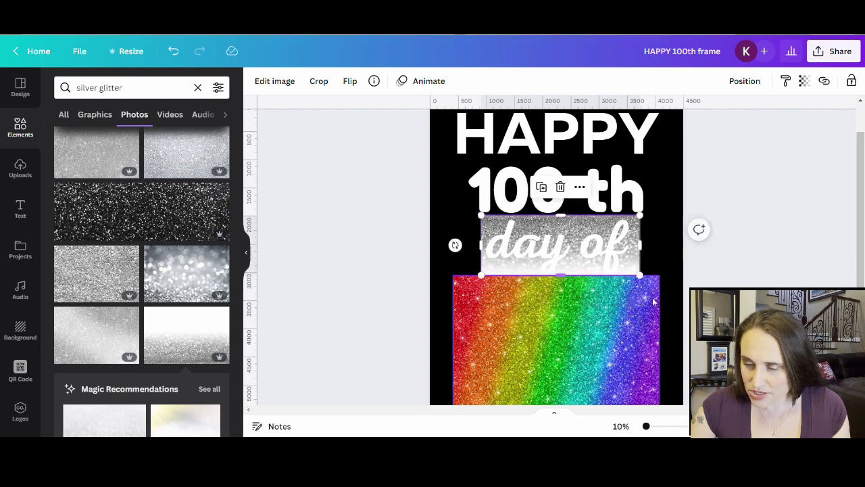
left_click(671, 251)
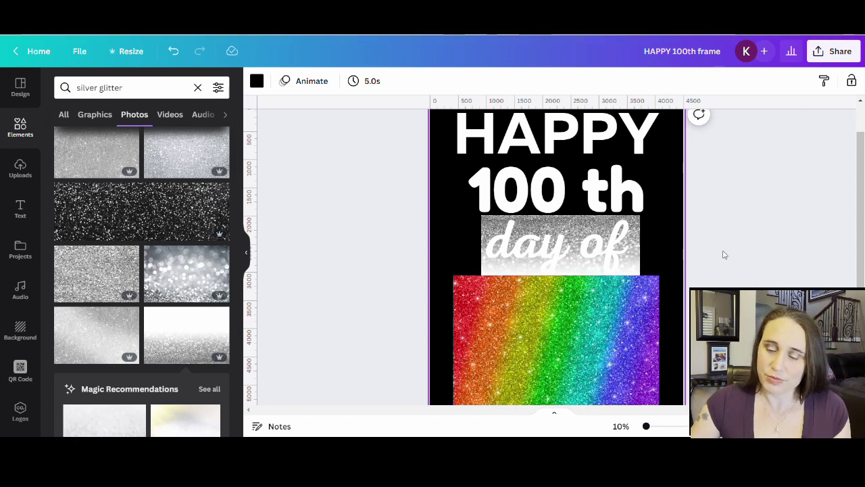
Send the "day of" text to the back, behind the silver glitter photo.
left_click(595, 254)
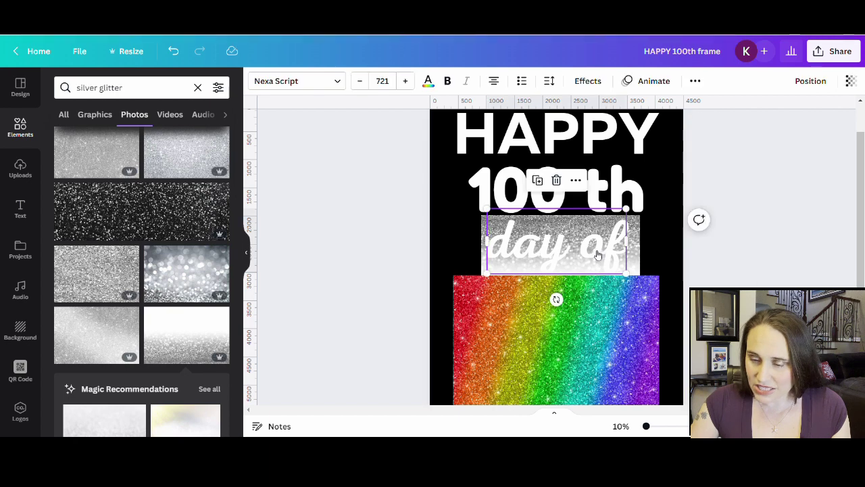
right_click(597, 255)
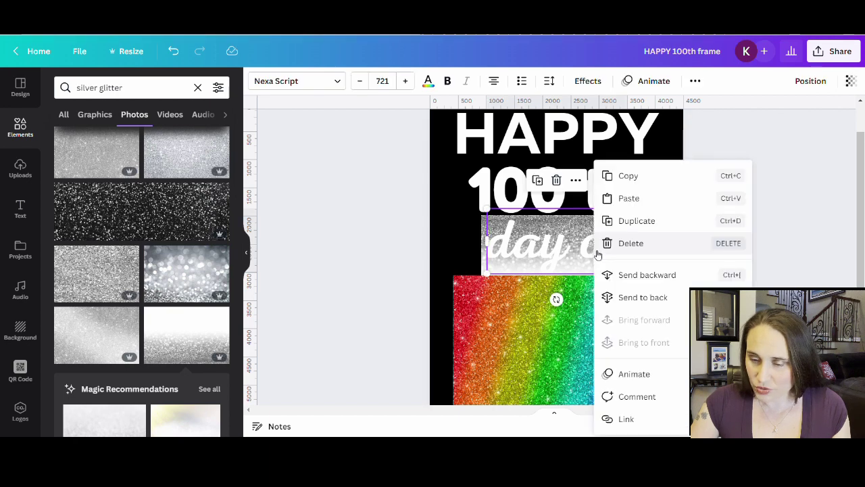
left_click(664, 305)
left_click(680, 258)
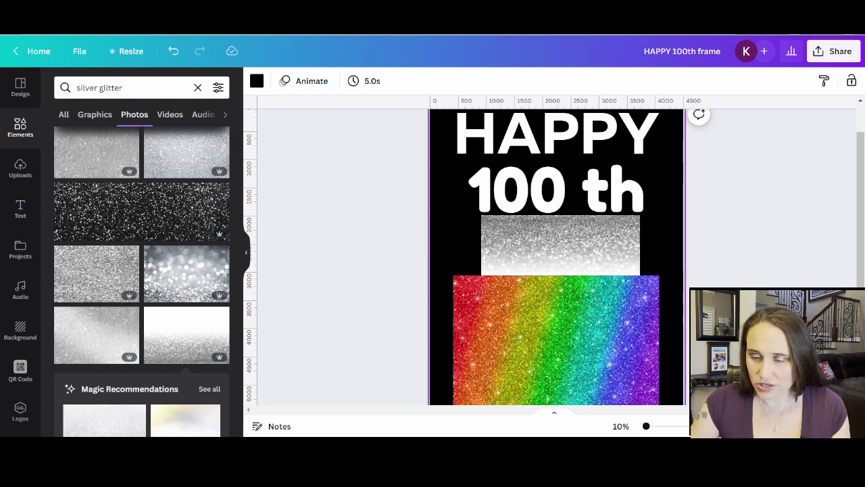
Look through more silver glitter photos and change the photo search to "rainbow glitter".
scroll(597, 195, "up", 2)
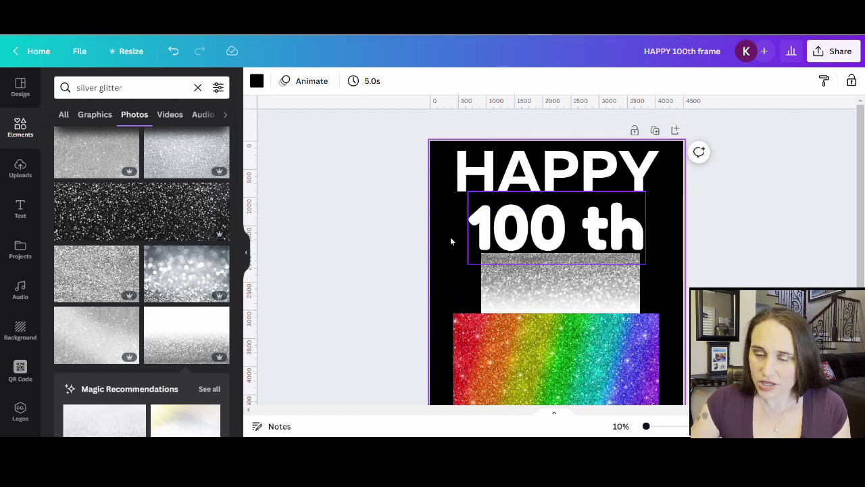
scroll(142, 189, "down", 5)
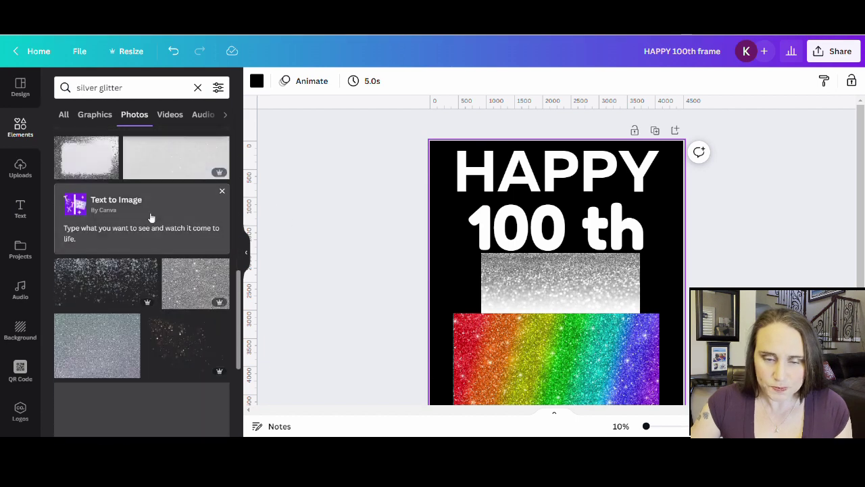
scroll(154, 281, "down", 5)
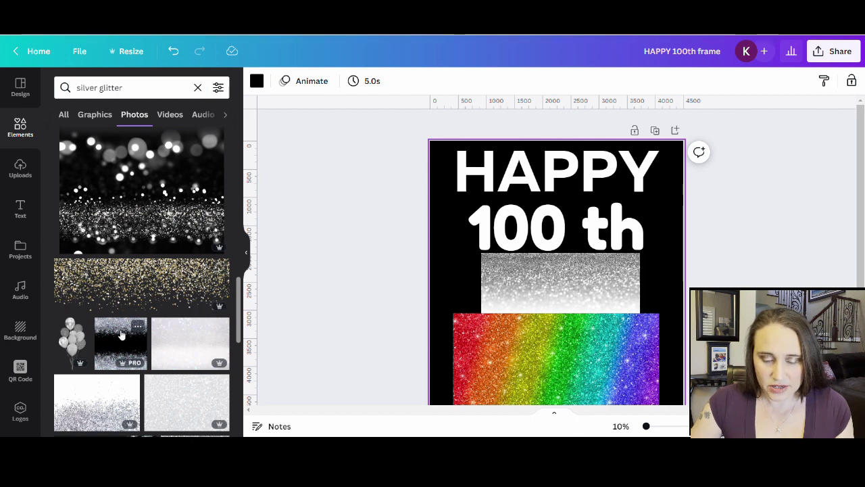
scroll(128, 346, "down", 8)
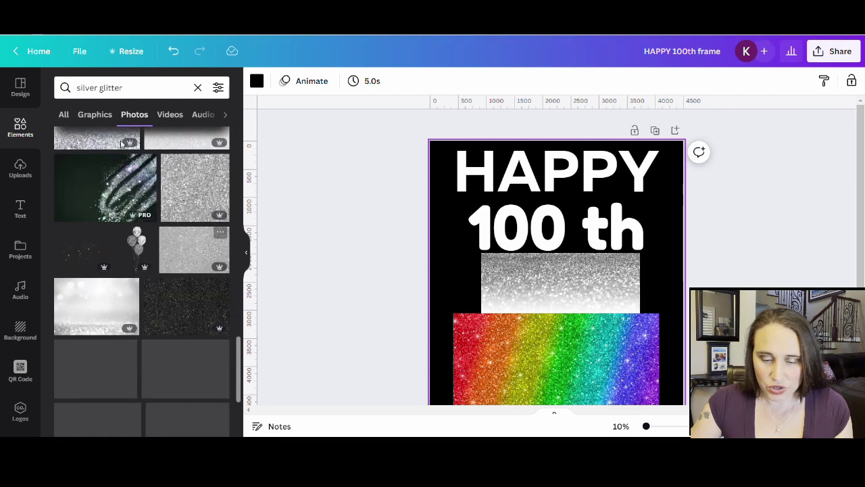
double_click(100, 94)
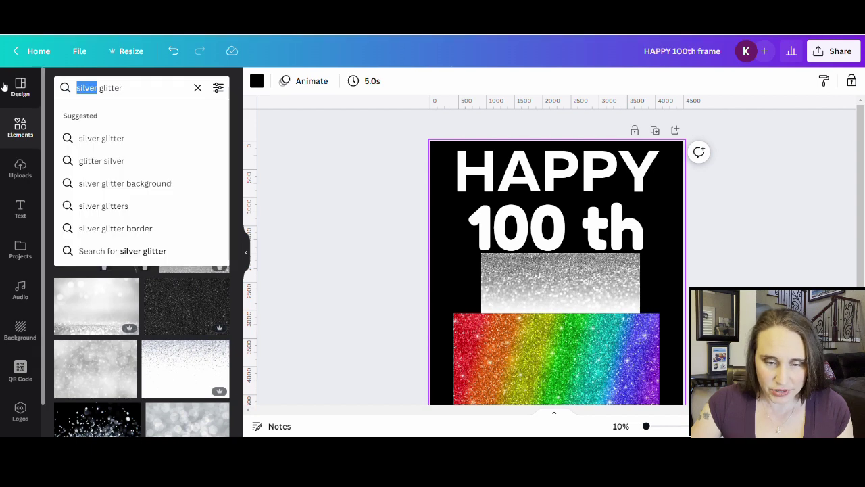
type("rainbow")
key("Return")
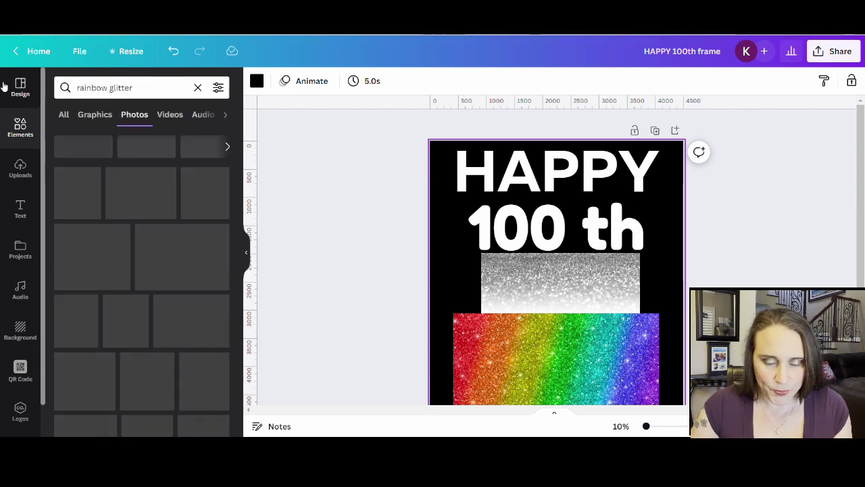
Look through the "rainbow glitter" photo results for a rainbow glitter image that suits the "HAPPY" text.
scroll(156, 215, "down", 2)
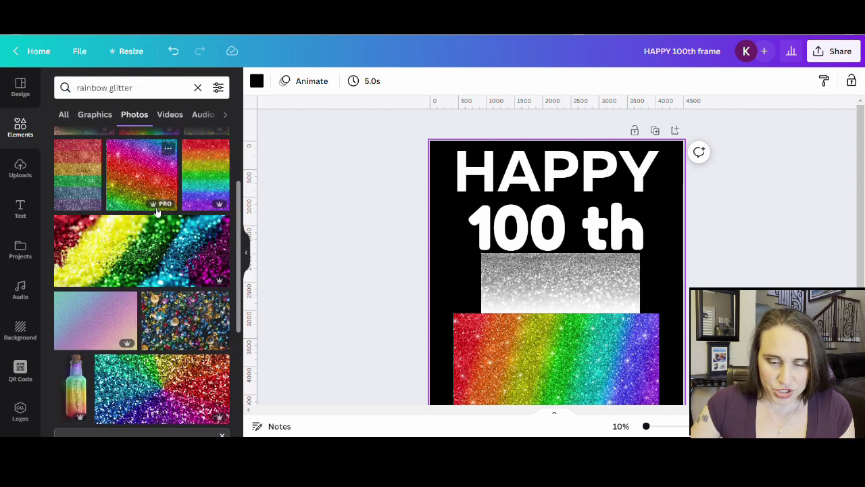
scroll(157, 212, "down", 5)
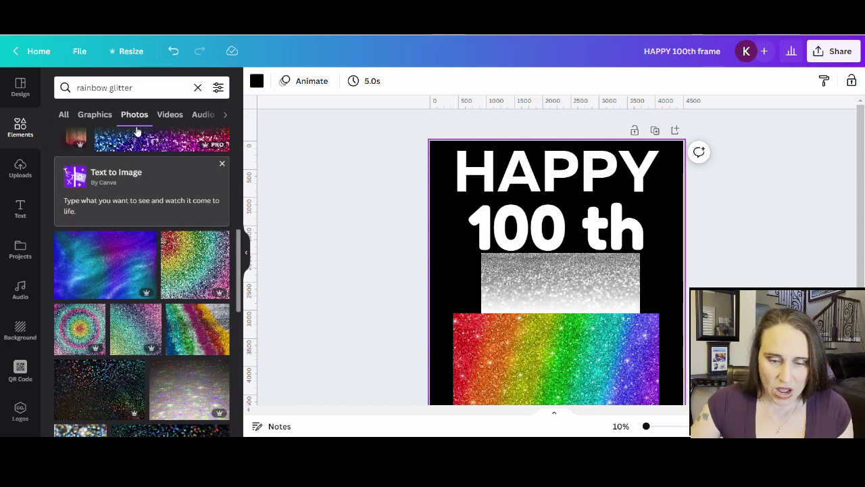
scroll(132, 223, "down", 8)
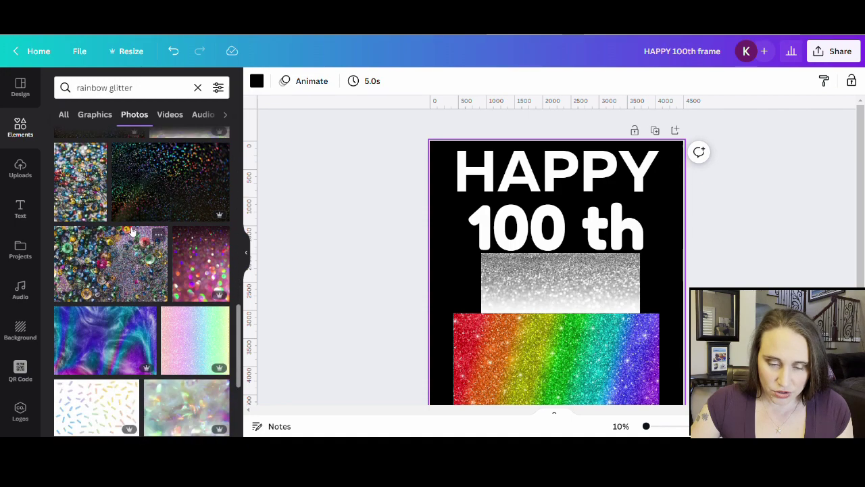
scroll(133, 231, "down", 4)
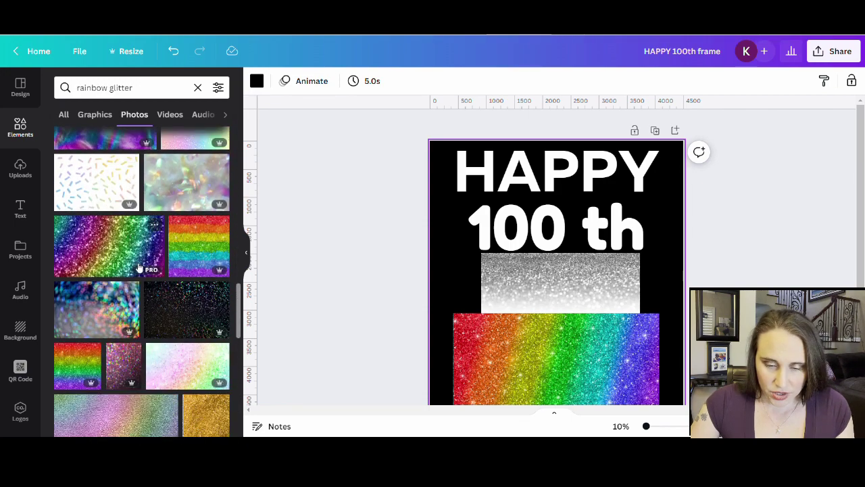
scroll(142, 262, "down", 3)
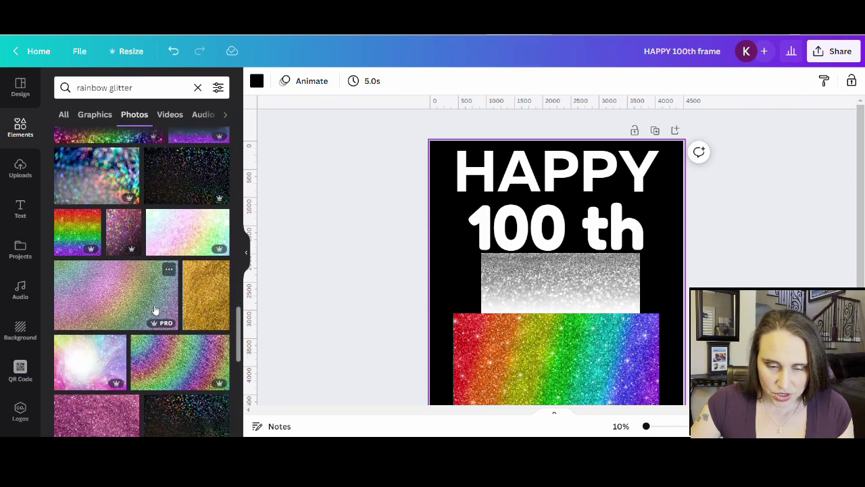
scroll(154, 309, "down", 5)
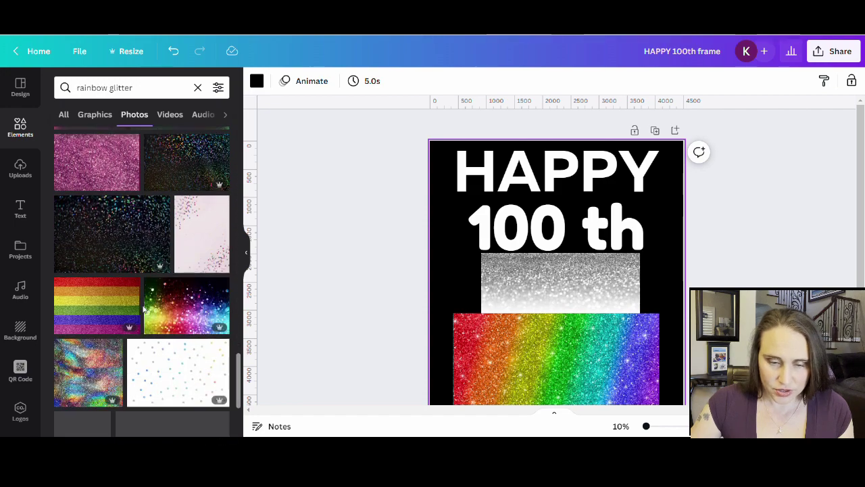
scroll(165, 289, "down", 2)
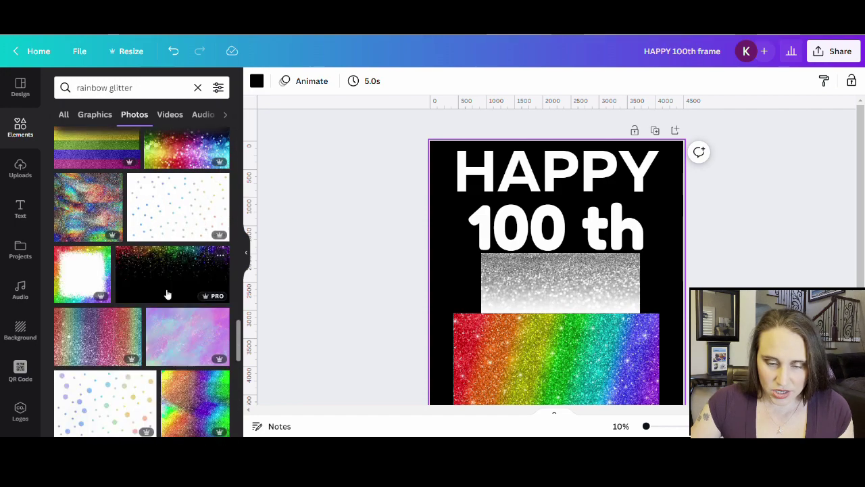
scroll(168, 292, "down", 1)
scroll(168, 292, "down", 1)
scroll(162, 257, "up", 1)
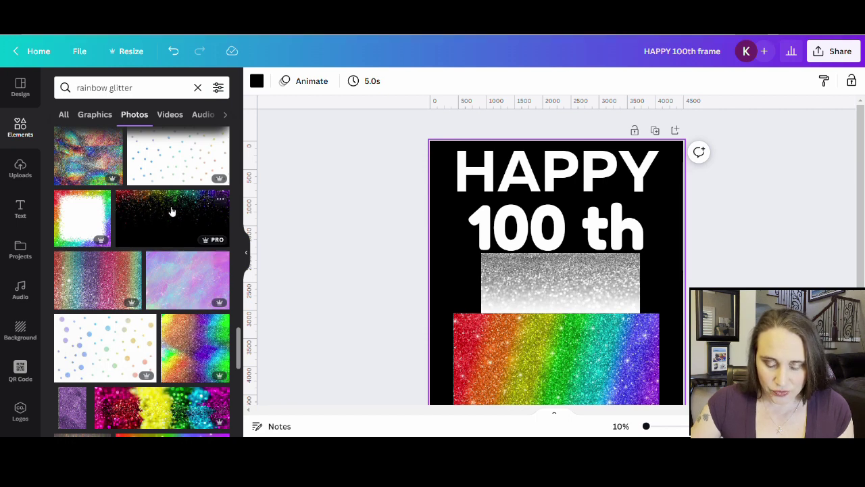
scroll(166, 202, "down", 2)
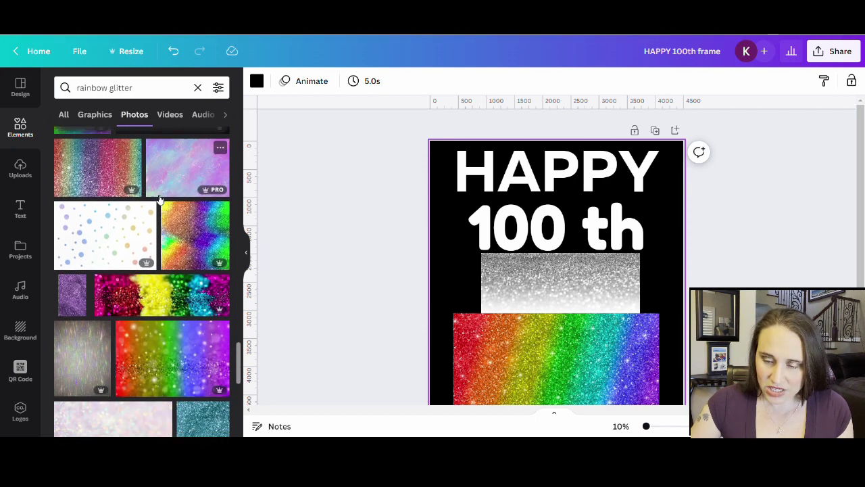
scroll(160, 203, "down", 5)
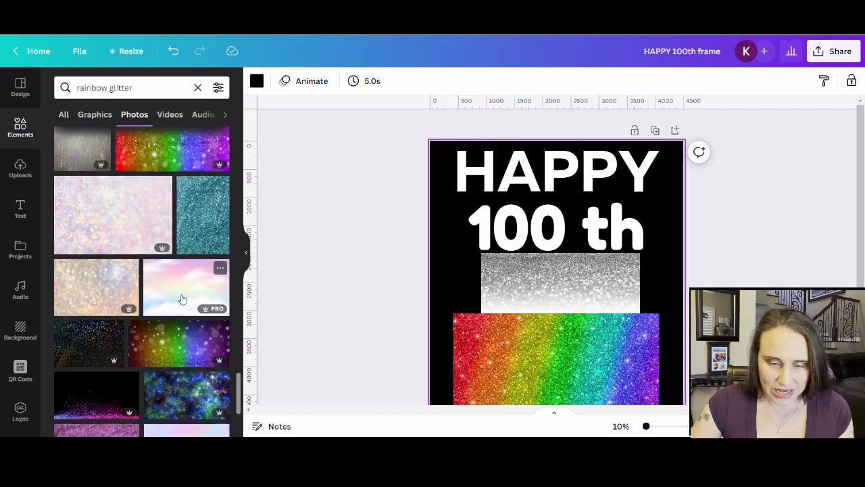
scroll(159, 239, "down", 1)
scroll(151, 230, "down", 3)
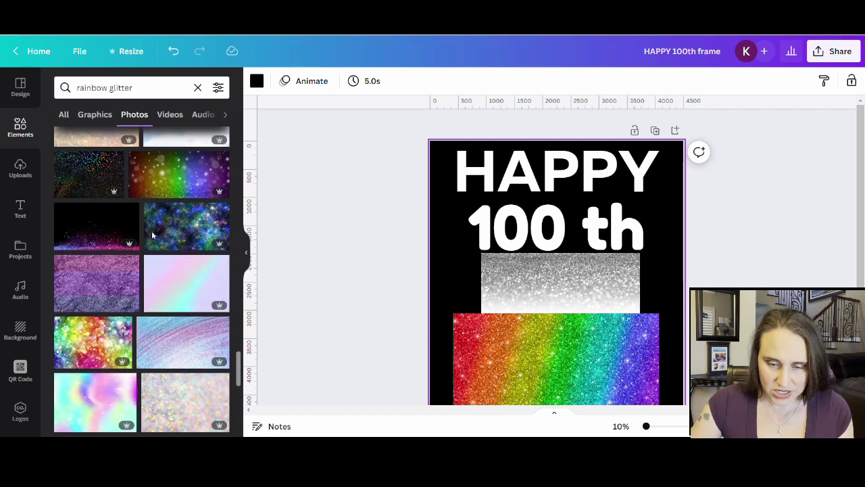
scroll(124, 232, "down", 4)
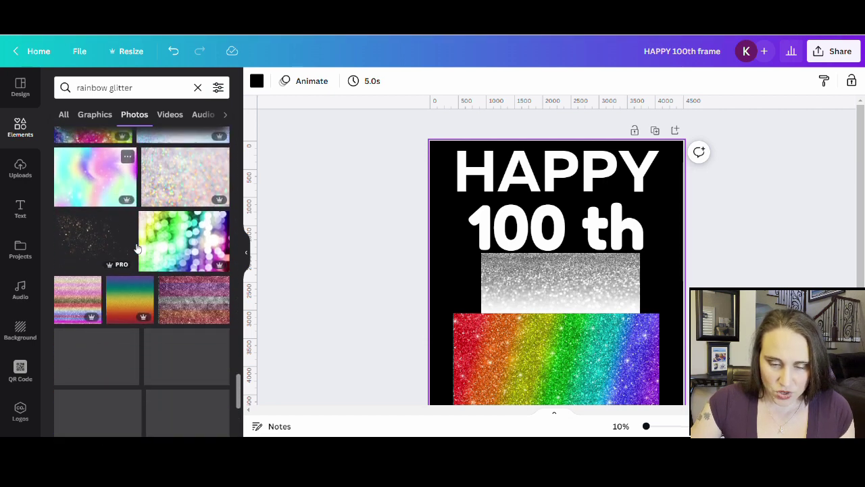
scroll(164, 293, "down", 4)
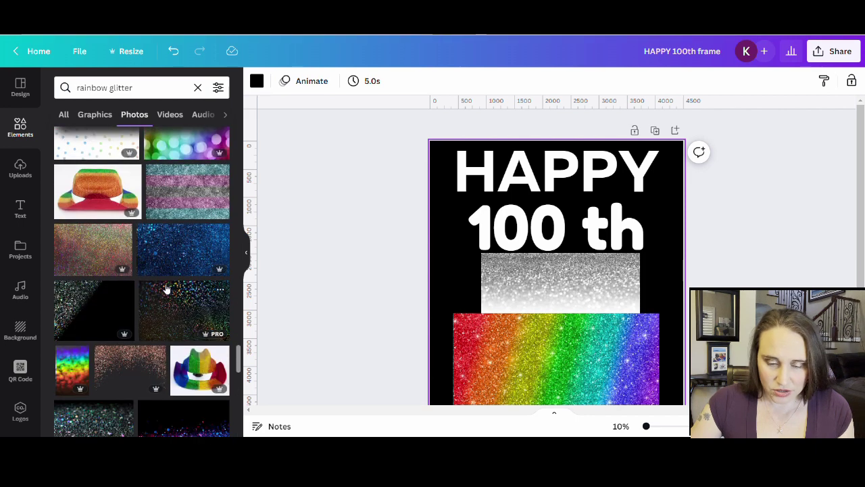
scroll(166, 289, "down", 2)
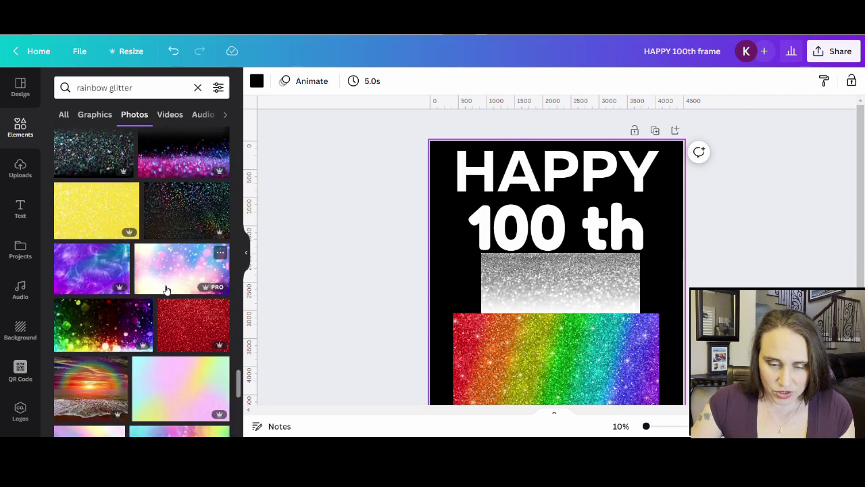
scroll(165, 289, "down", 2)
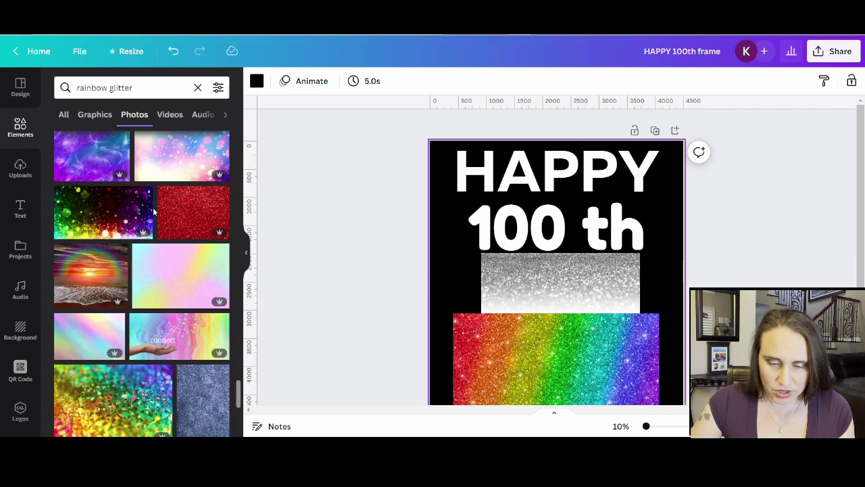
scroll(159, 220, "down", 1)
scroll(159, 220, "down", 5)
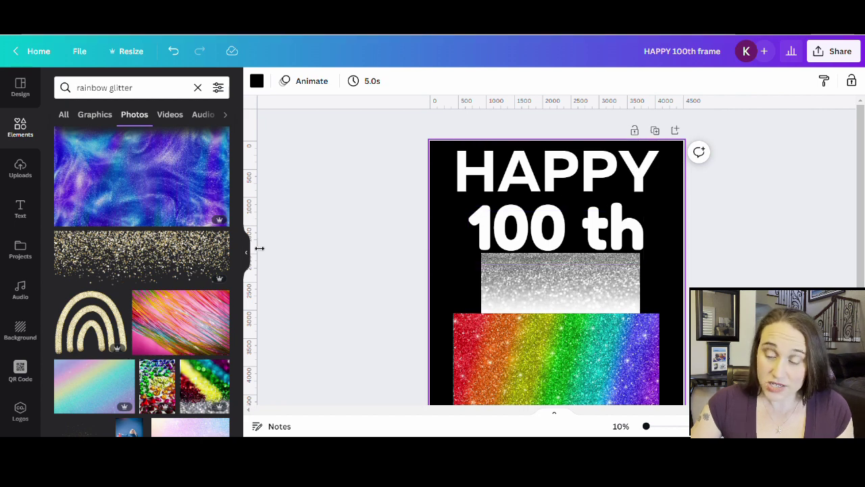
scroll(157, 249, "down", 2)
scroll(156, 248, "down", 5)
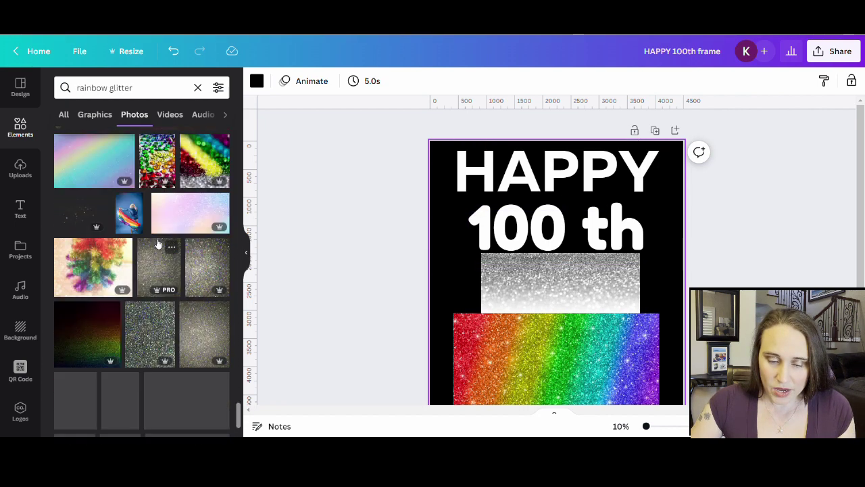
scroll(174, 255, "down", 2)
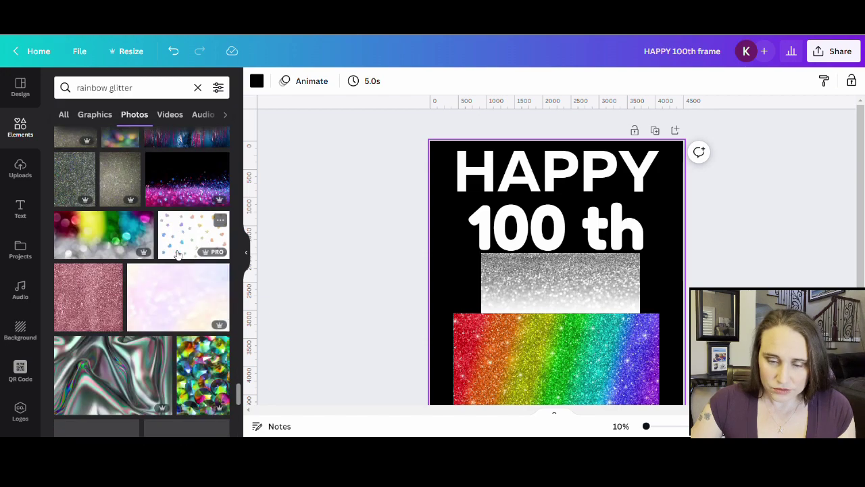
scroll(175, 272, "down", 3)
scroll(175, 271, "down", 6)
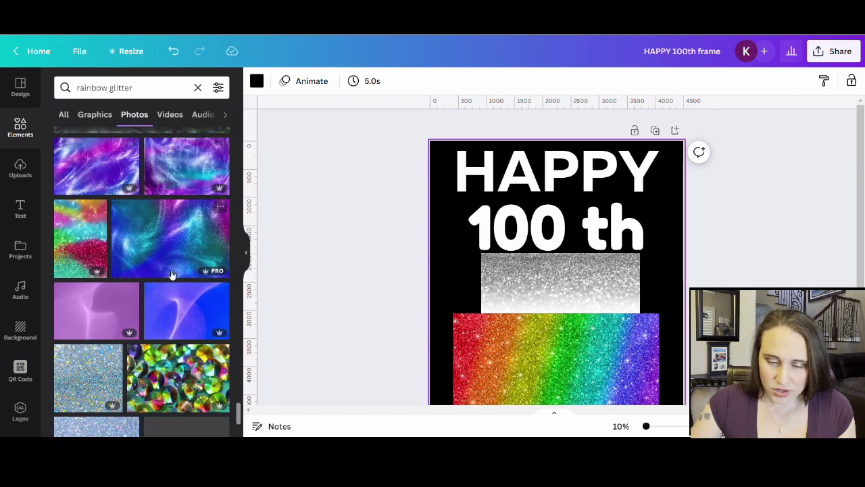
scroll(168, 285, "down", 5)
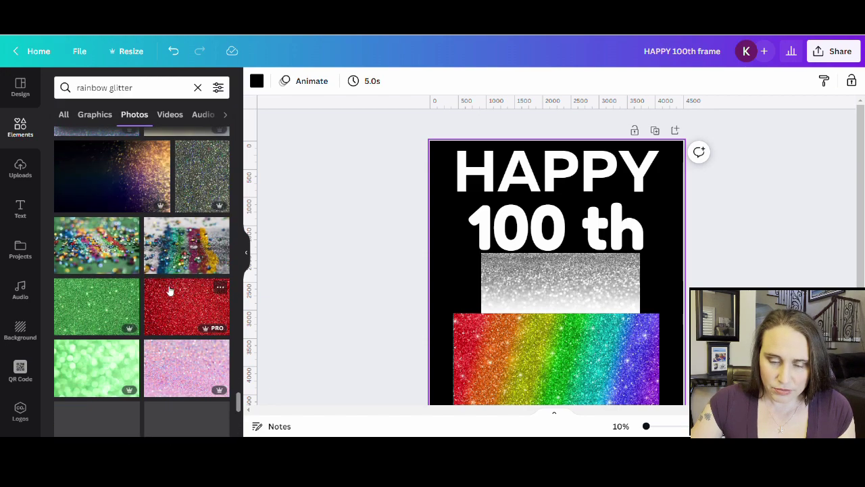
scroll(150, 265, "down", 6)
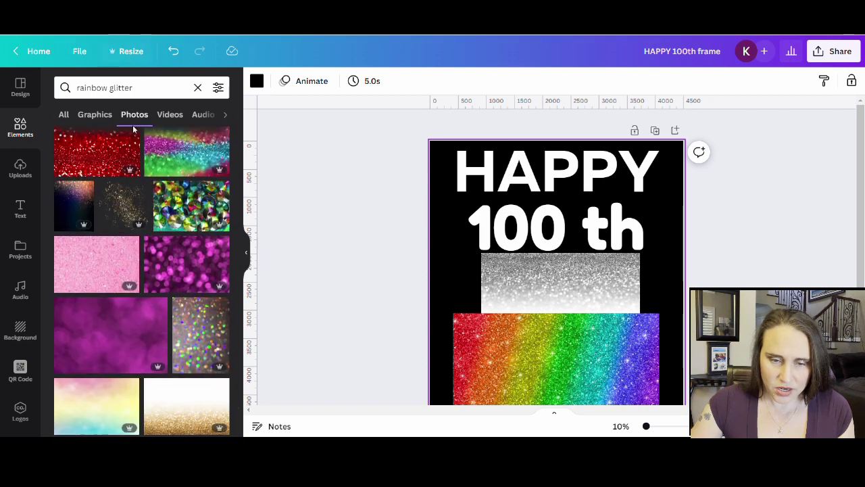
Add the rainbow glitter graphic with two facing bands, move it over "HAPPY" at the page's upper edge and crop away its lower band.
left_click(95, 116)
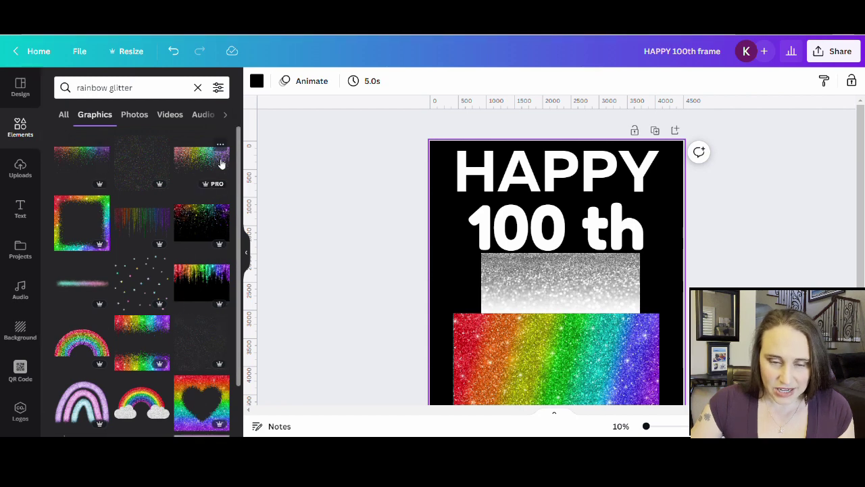
left_click(135, 349)
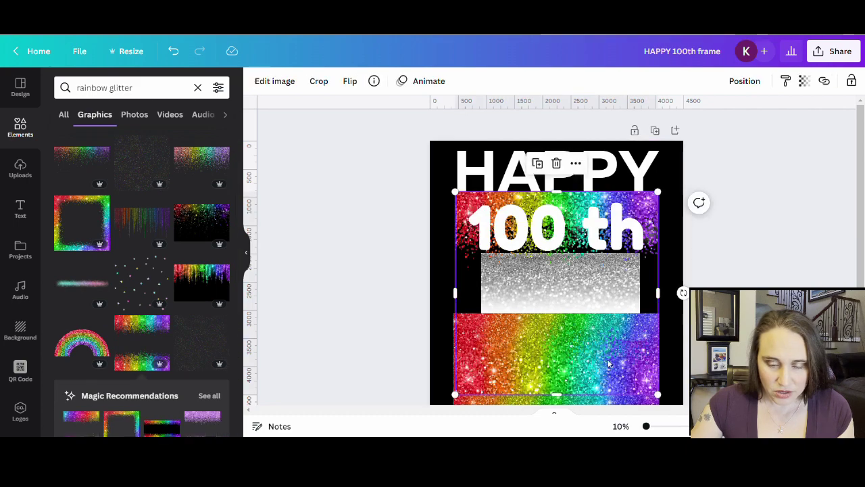
left_click(757, 273)
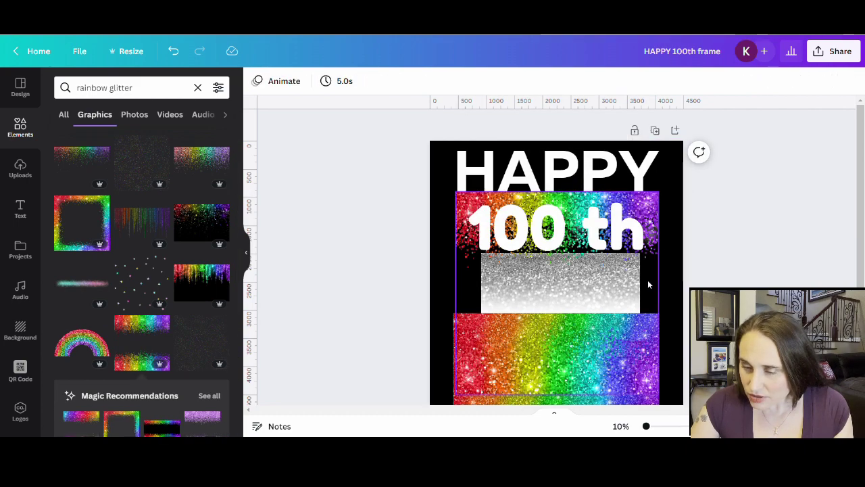
left_click_drag(648, 280, 653, 235)
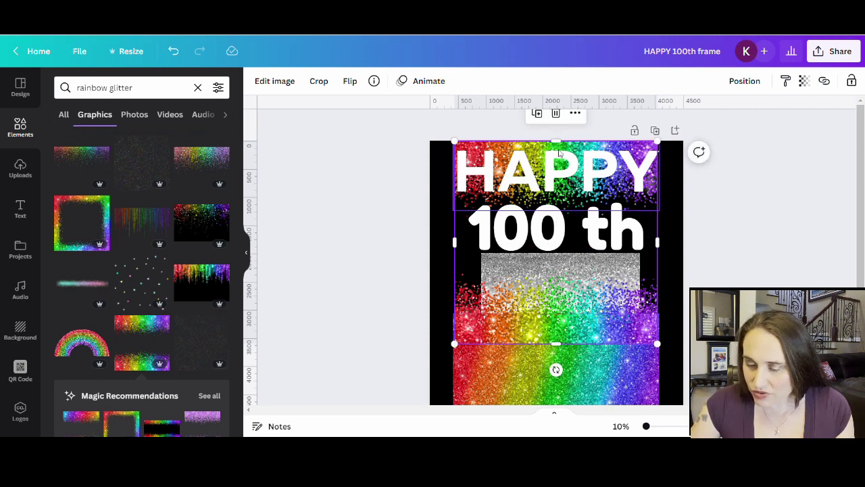
left_click_drag(567, 345, 574, 243)
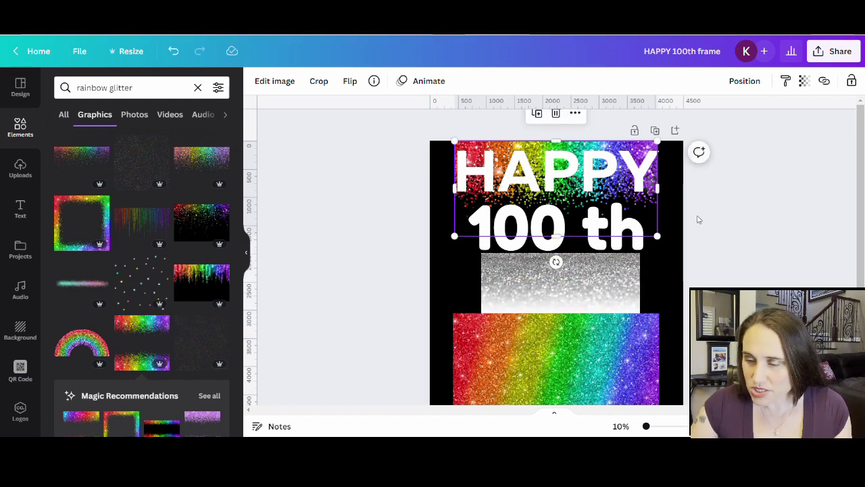
left_click(688, 237)
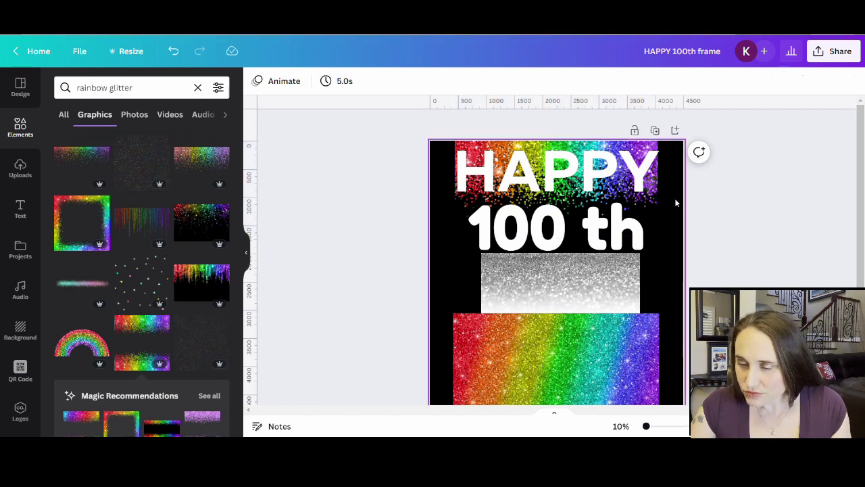
Shrink the "HAPPY" text slightly to size 771 and send it behind the rainbow glitter graphic.
left_click(653, 206)
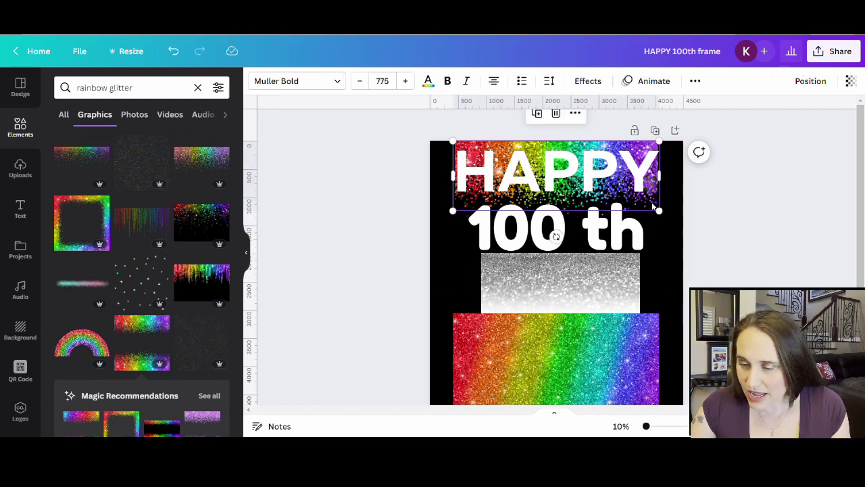
mouse_move(667, 220)
left_mouse_down()
mouse_move(671, 226)
mouse_move(666, 219)
left_mouse_up()
key("ctrl+bracketleft")
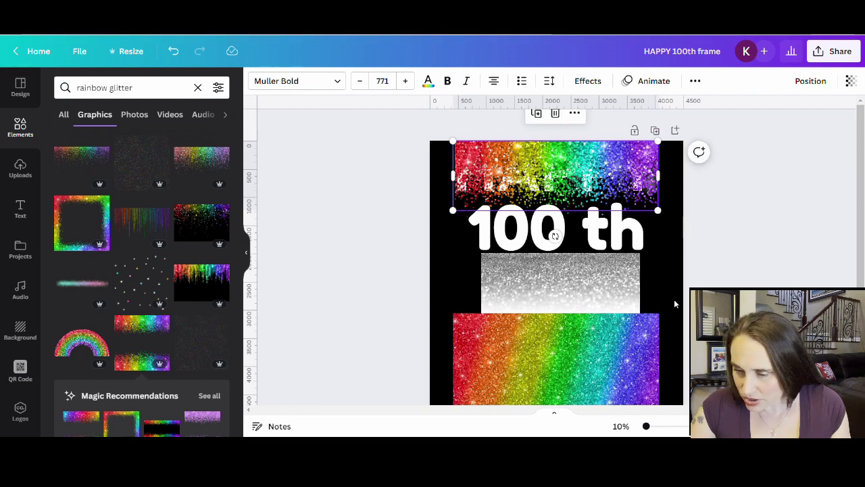
Shift the rainbow glitter graphic partly above the page so its glitter falls over the upper part of the "HAPPY" letters.
left_click(641, 178)
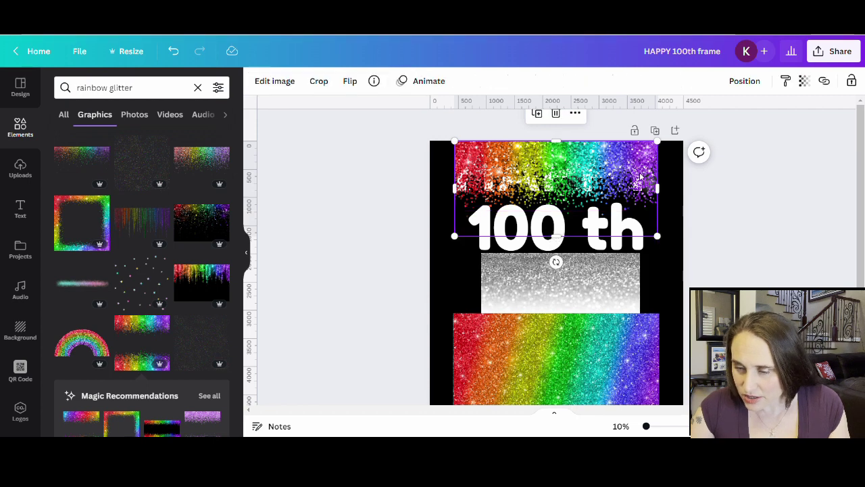
left_click_drag(641, 177, 646, 159)
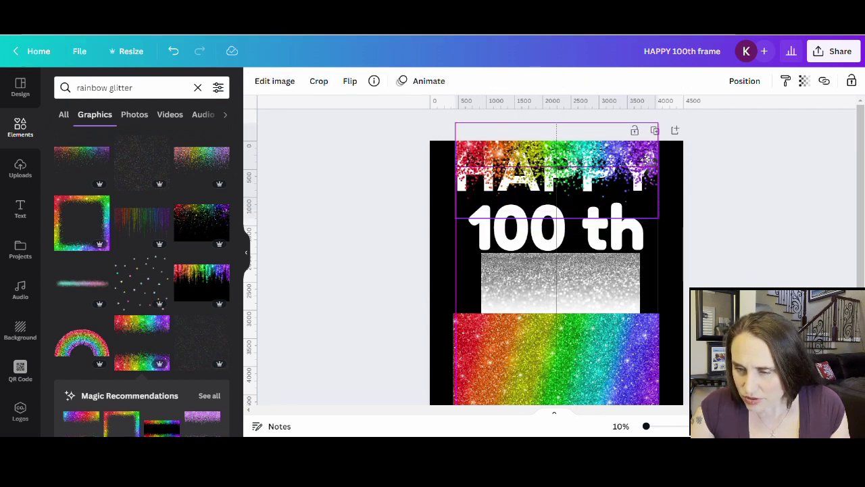
left_click_drag(645, 159, 645, 156)
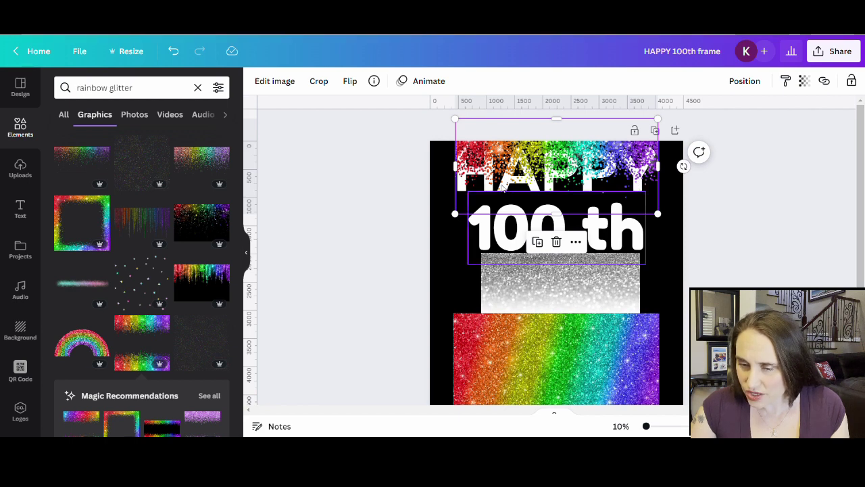
left_click_drag(548, 155, 551, 164)
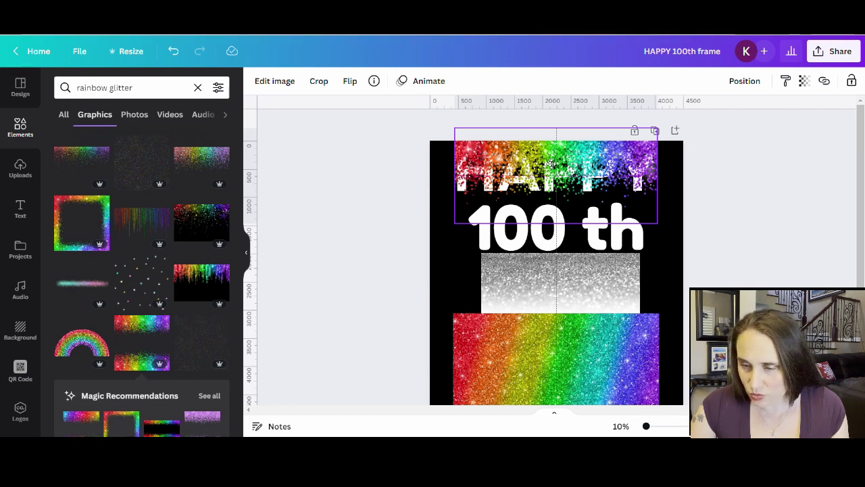
left_click_drag(551, 162, 551, 158)
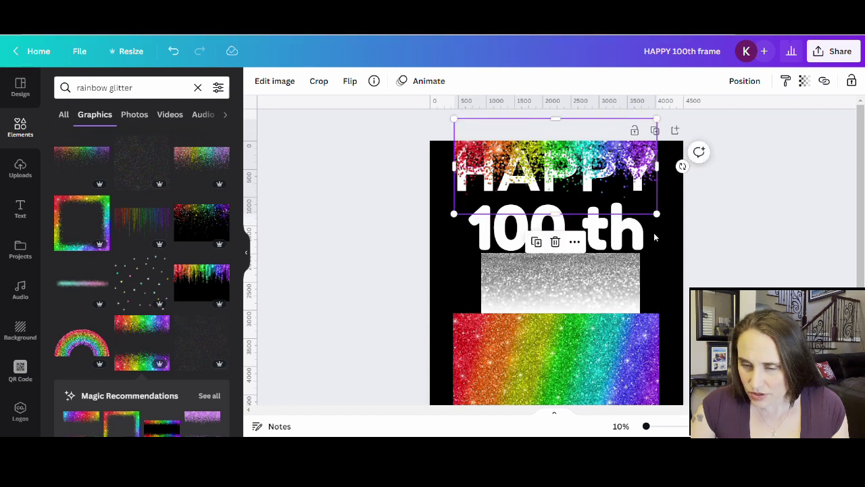
left_click(681, 240)
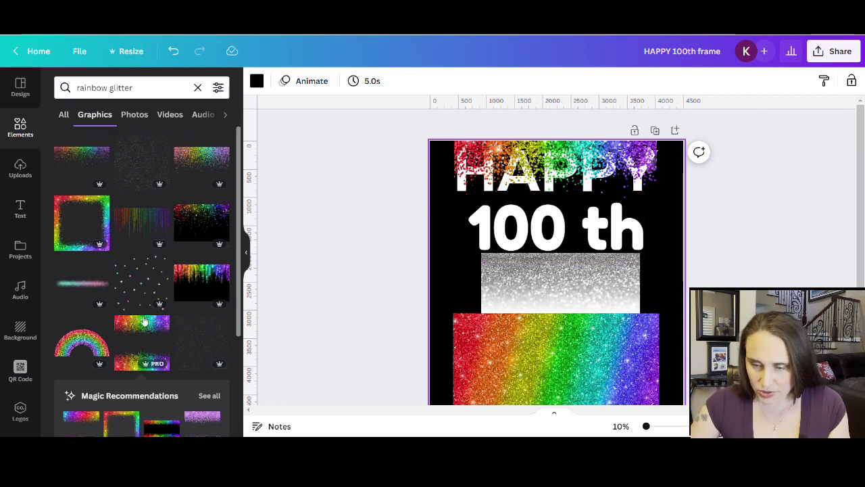
Try the dripping rainbow glitter graphic, slightly shrunk, in front of the "100 th" text, and delete it.
left_click(145, 223)
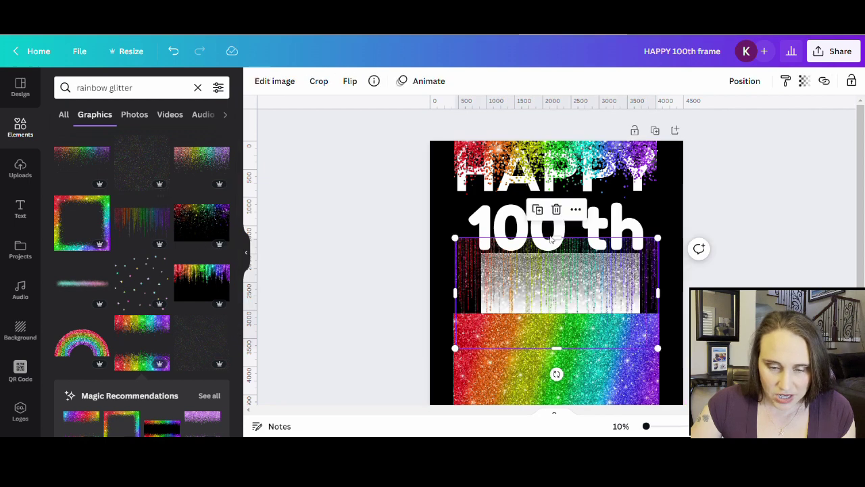
left_click_drag(553, 325, 544, 275)
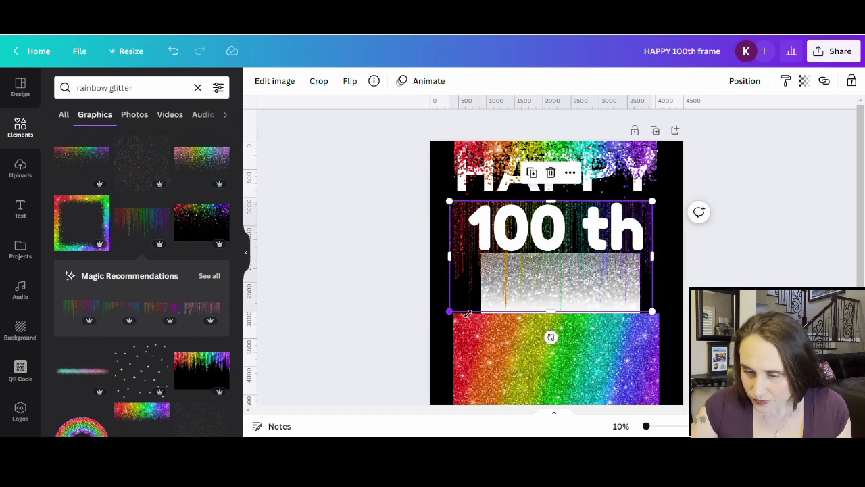
left_click_drag(467, 314, 465, 310)
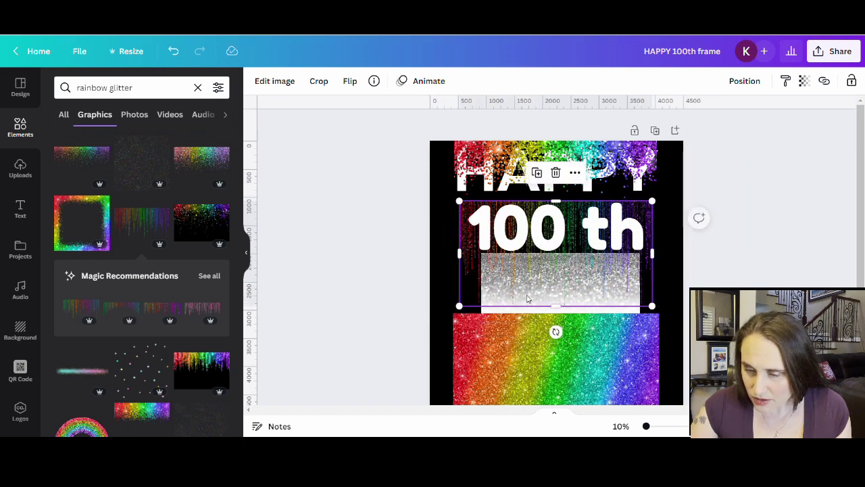
right_click(562, 290)
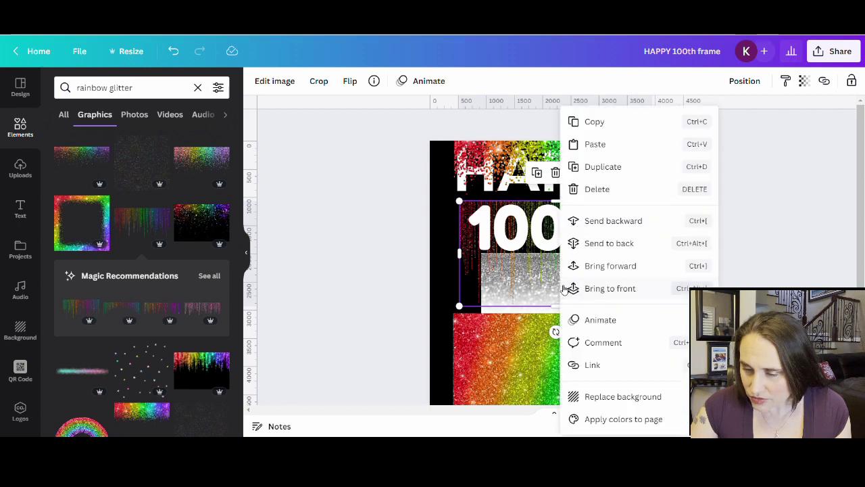
left_click(603, 289)
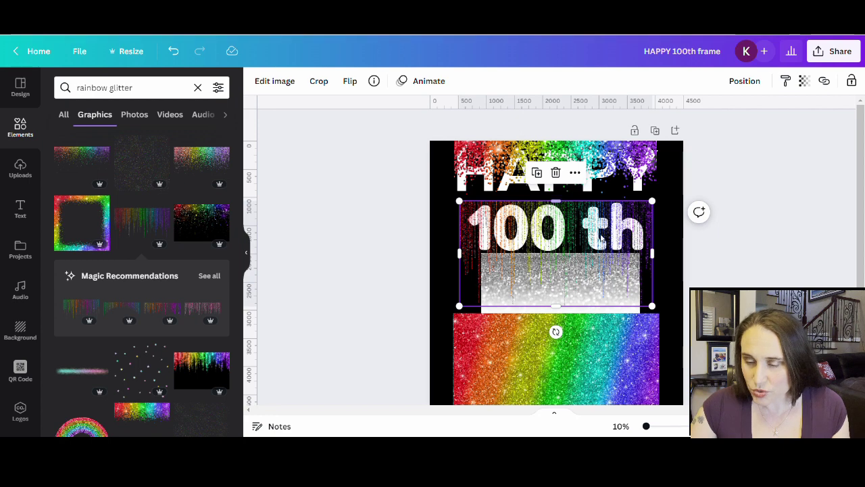
mouse_move(599, 229)
left_mouse_down()
mouse_move(604, 196)
mouse_move(607, 231)
left_mouse_up()
key("Delete")
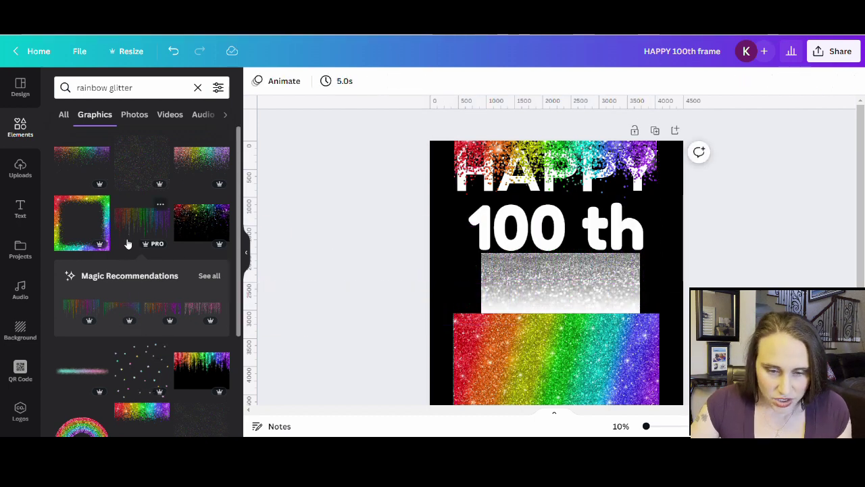
Look through more of the rainbow glitter graphics, and search the graphics for "gold glitter" instead.
scroll(126, 237, "down", 2)
scroll(115, 332, "down", 3)
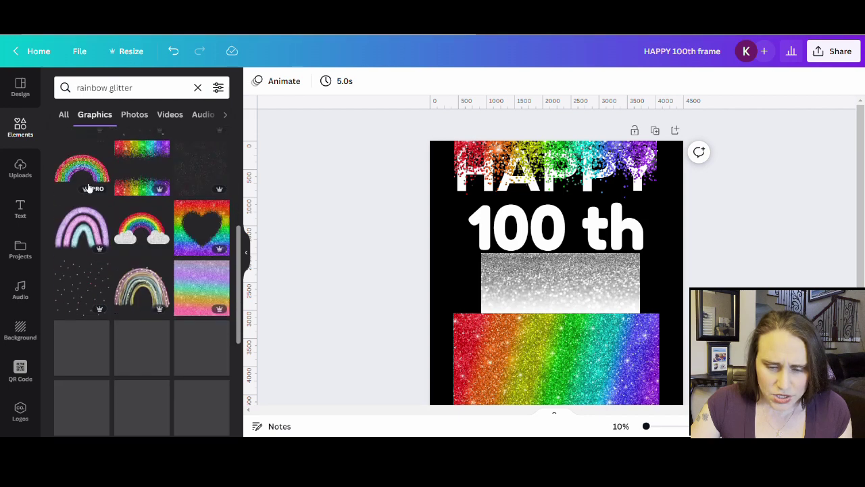
scroll(201, 250, "down", 3)
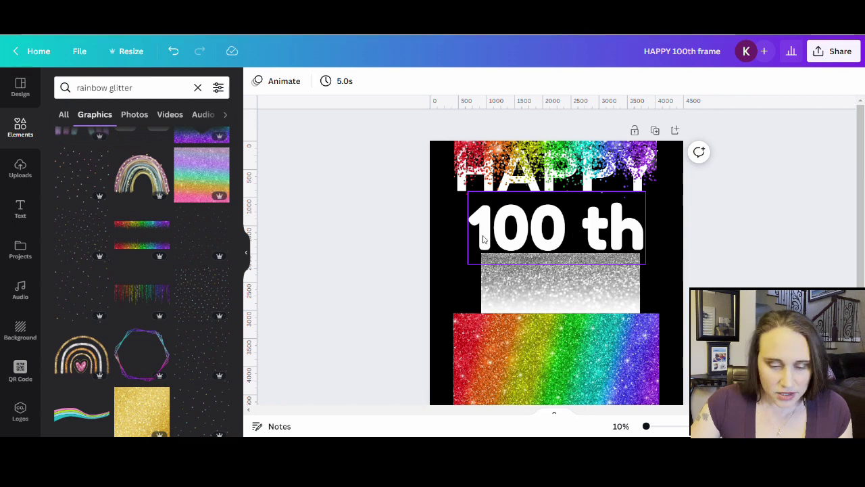
scroll(175, 268, "down", 2)
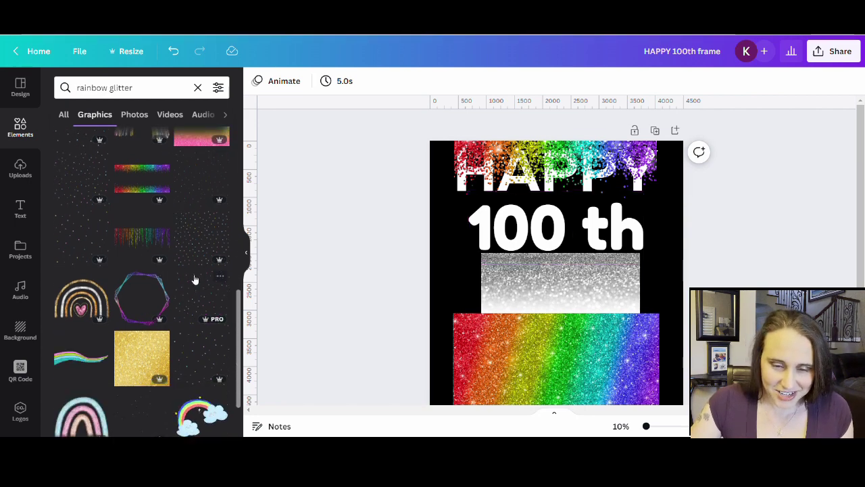
scroll(194, 280, "down", 5)
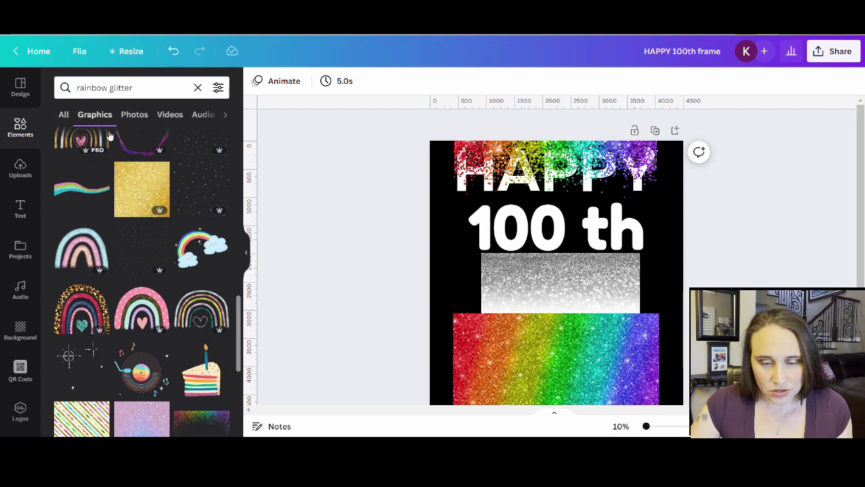
left_click_drag(108, 87, 3, 88)
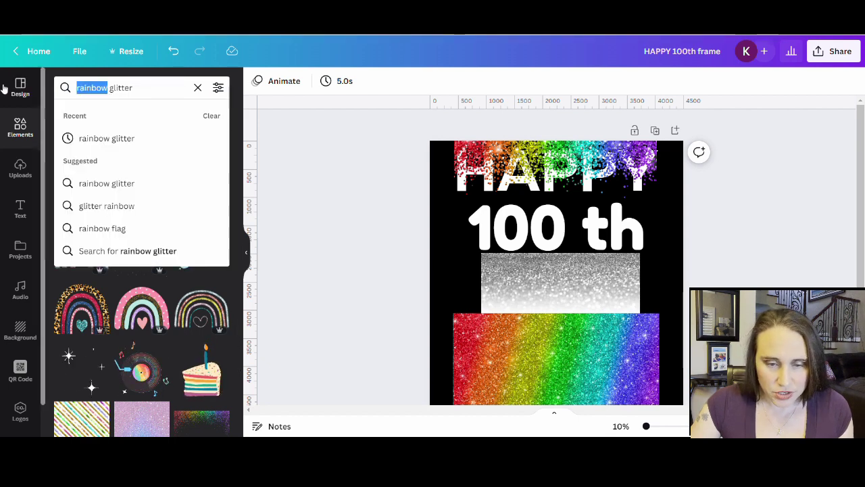
type("gold")
key("Return")
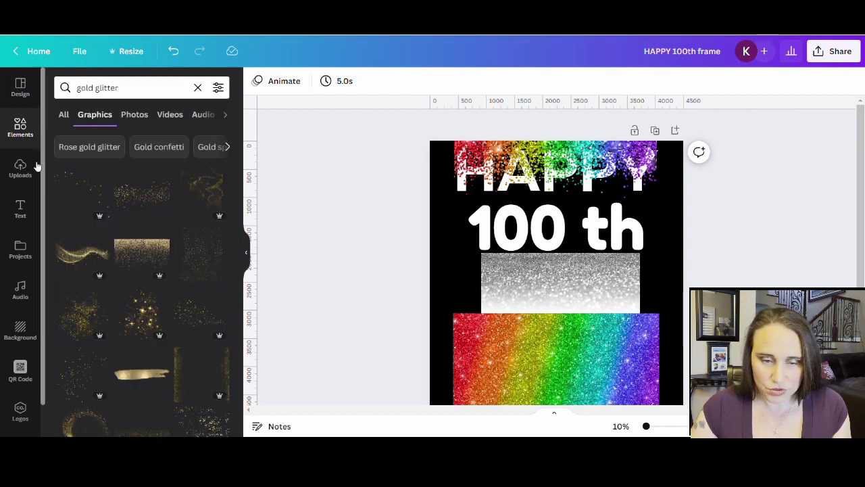
Add the gold glitter graphic that fades downward, align it with the start of "100 th" and shrink it to span only the "100".
left_click(144, 254)
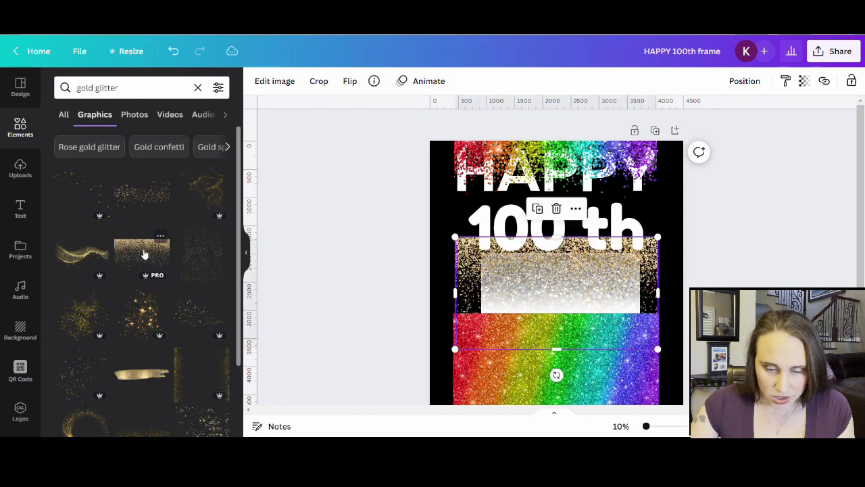
left_click_drag(599, 276, 612, 242)
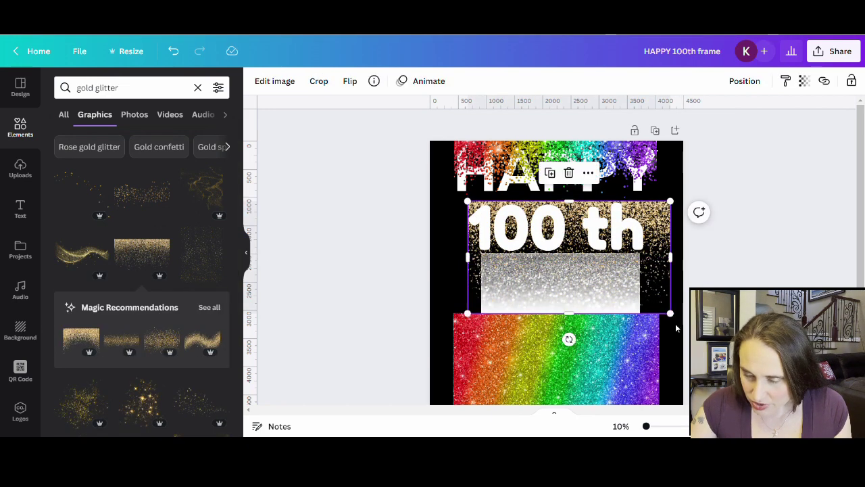
left_click_drag(670, 314, 582, 253)
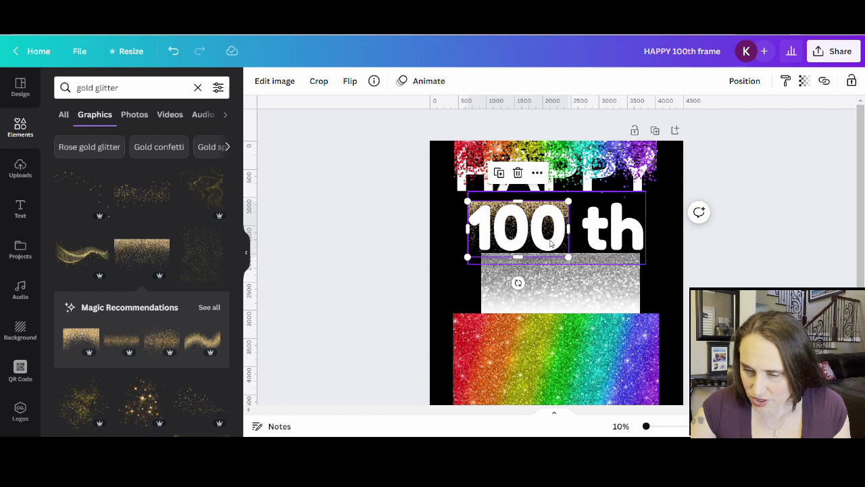
Send the "100 th" text behind the gold glitter graphic and shift the glitter slightly down over the "100".
right_click(551, 258)
left_click(602, 308)
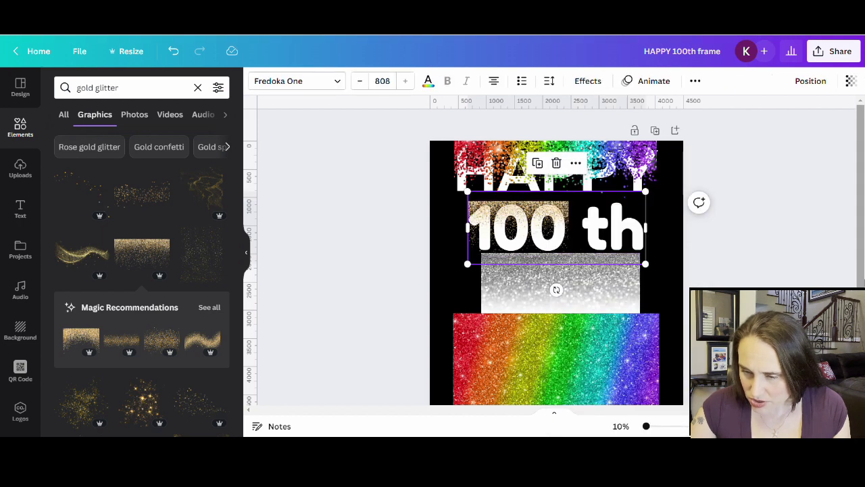
left_click(814, 256)
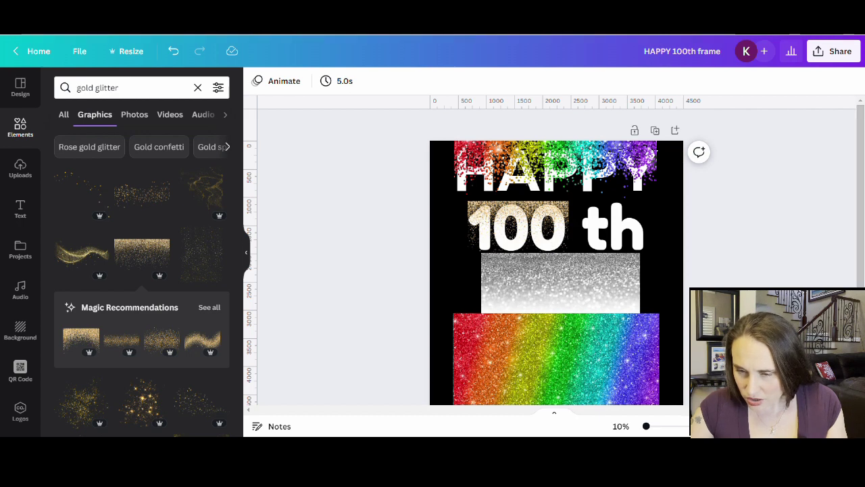
left_click(522, 212)
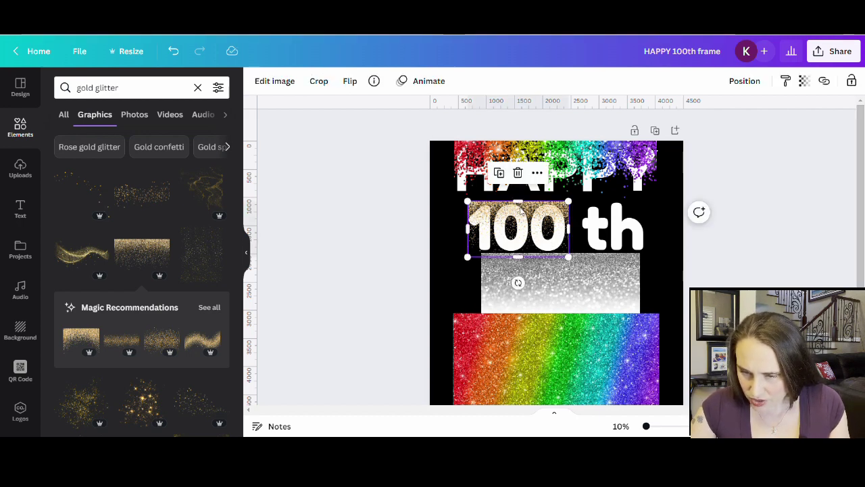
left_click_drag(521, 212, 525, 213)
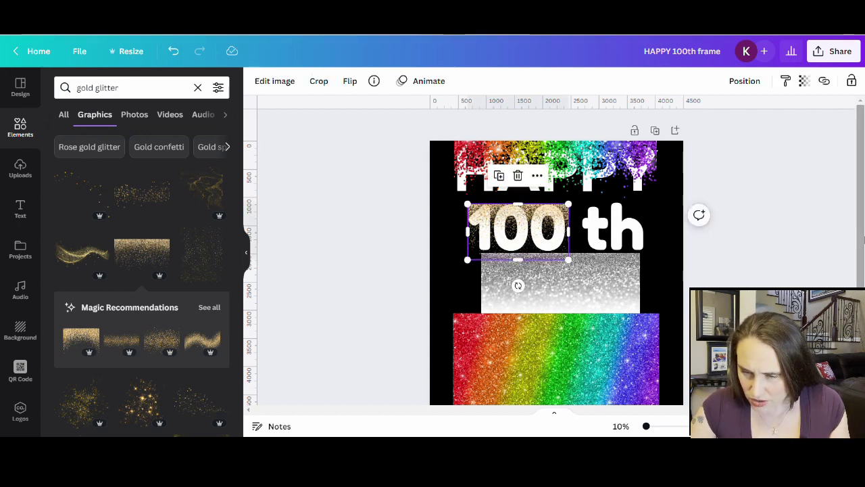
left_click(842, 242)
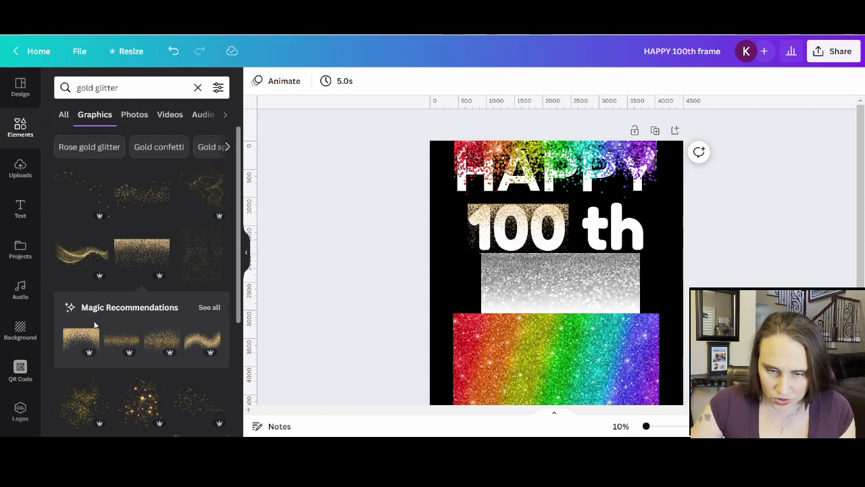
Look through the gold glitter graphics for one that could cover the "th" in the "100 th" text.
scroll(209, 376, "down", 2)
scroll(209, 376, "down", 3)
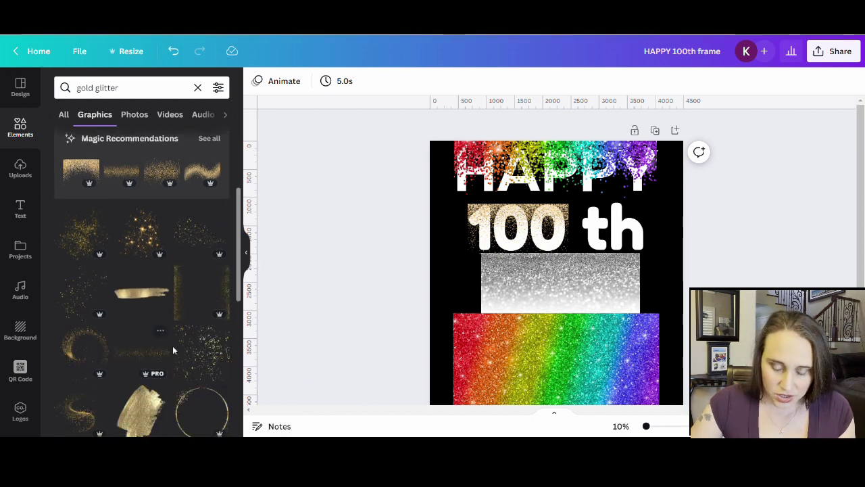
scroll(149, 359, "down", 2)
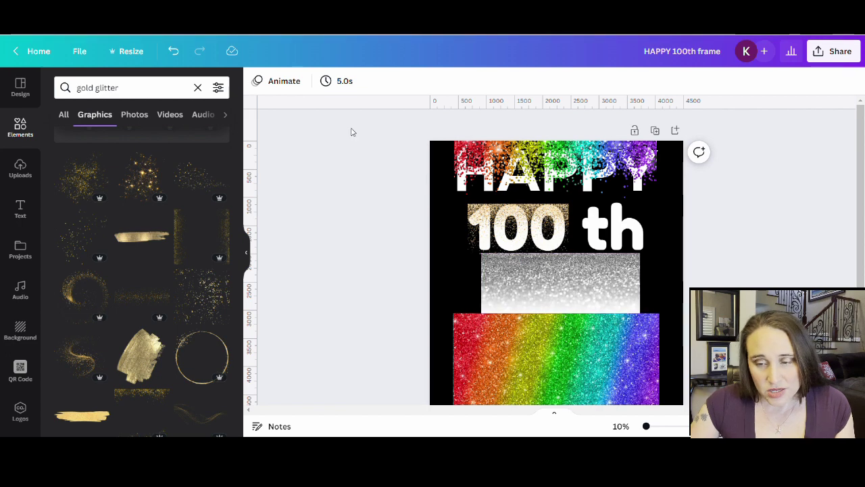
scroll(515, 307, "down", 2)
scroll(629, 247, "up", 2)
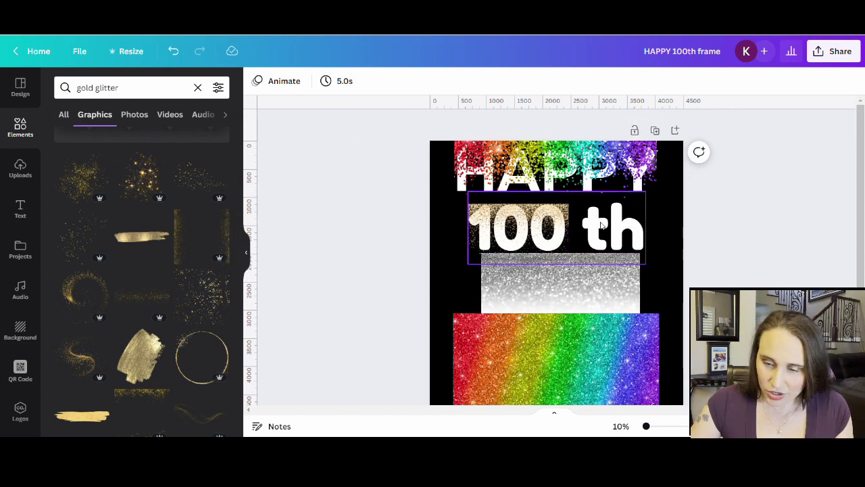
scroll(166, 384, "down", 2)
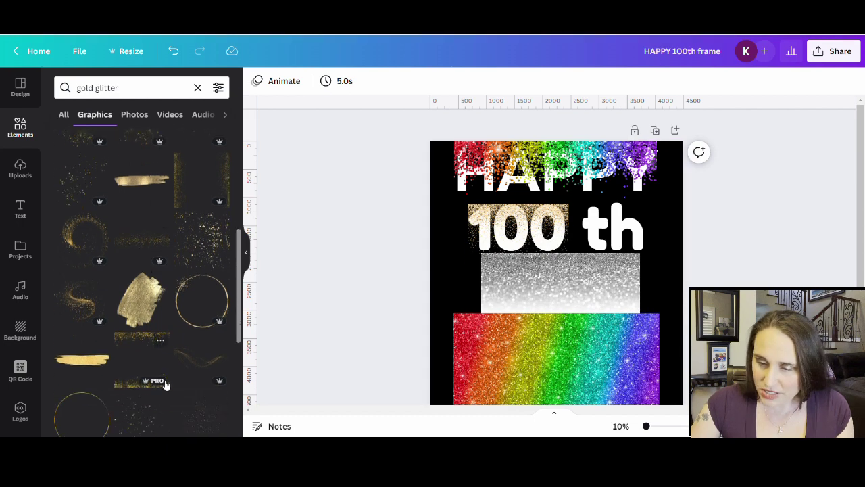
scroll(165, 384, "down", 3)
scroll(170, 311, "up", 3)
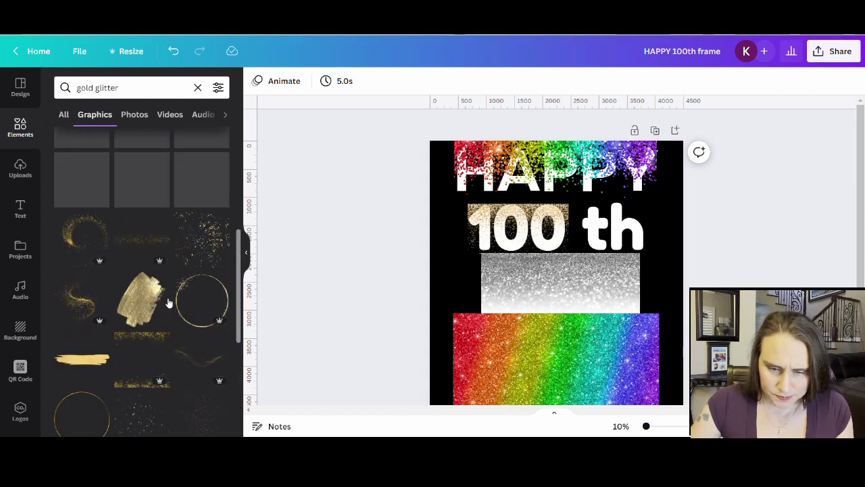
scroll(187, 336, "down", 5)
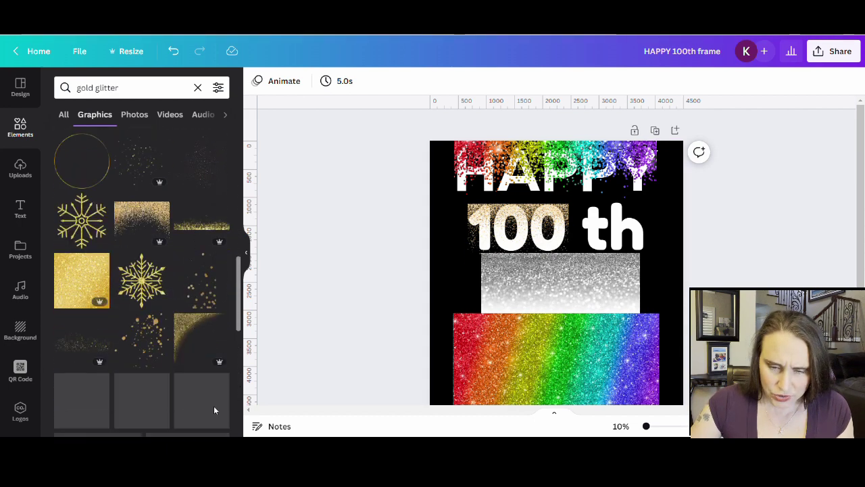
scroll(188, 246, "down", 2)
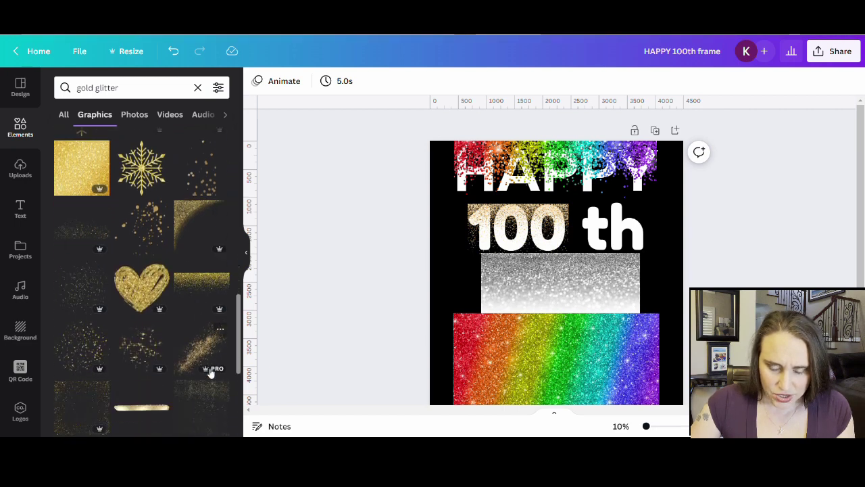
scroll(182, 372, "down", 2)
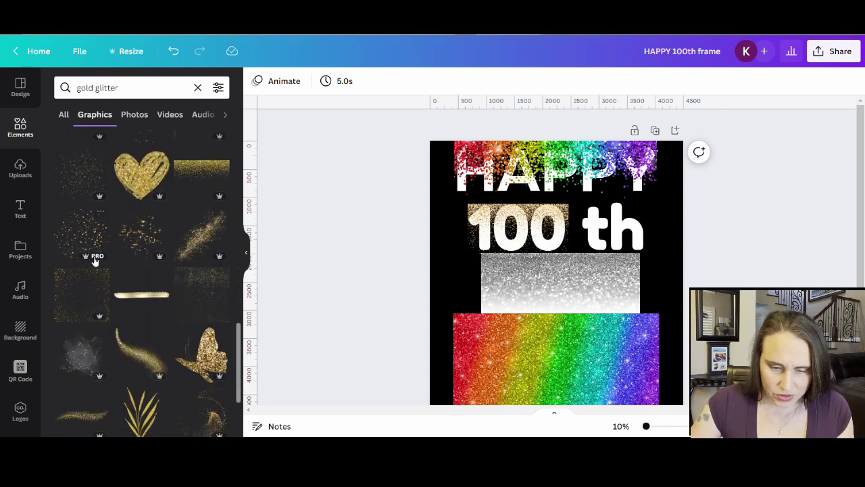
Try a sparse gold speckle graphic scaled down over the "th" and delete it.
left_click(80, 175)
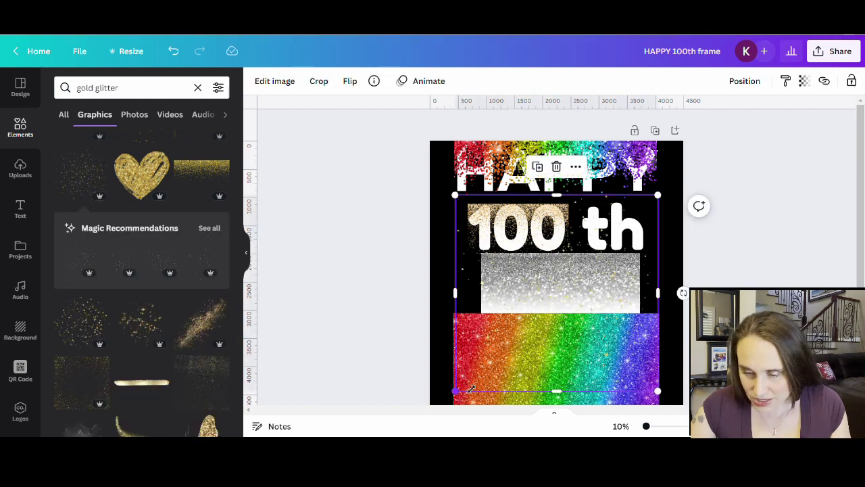
left_click_drag(471, 391, 598, 253)
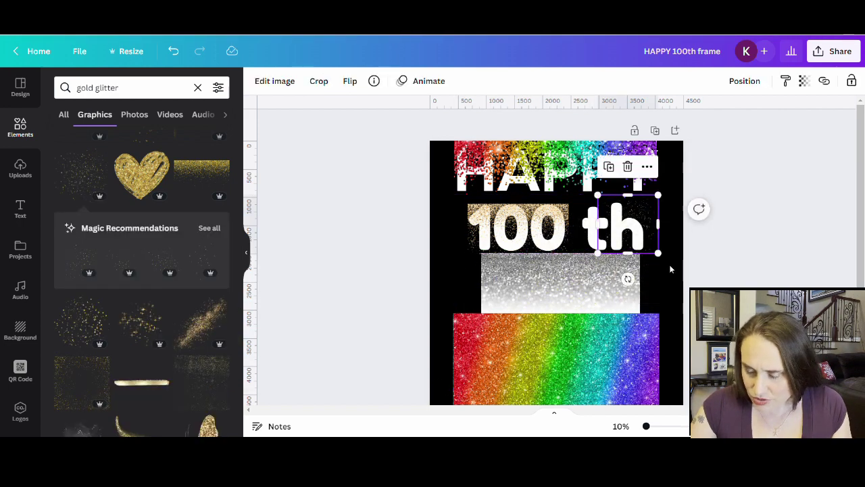
key("Delete")
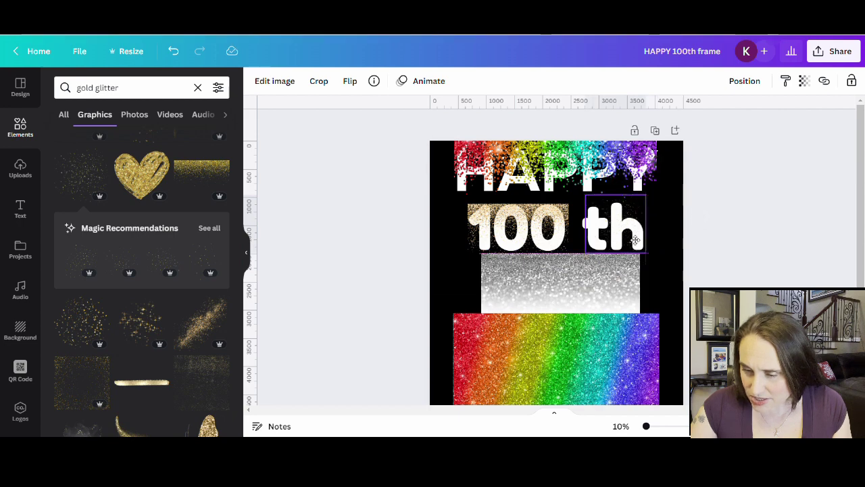
left_click(628, 240)
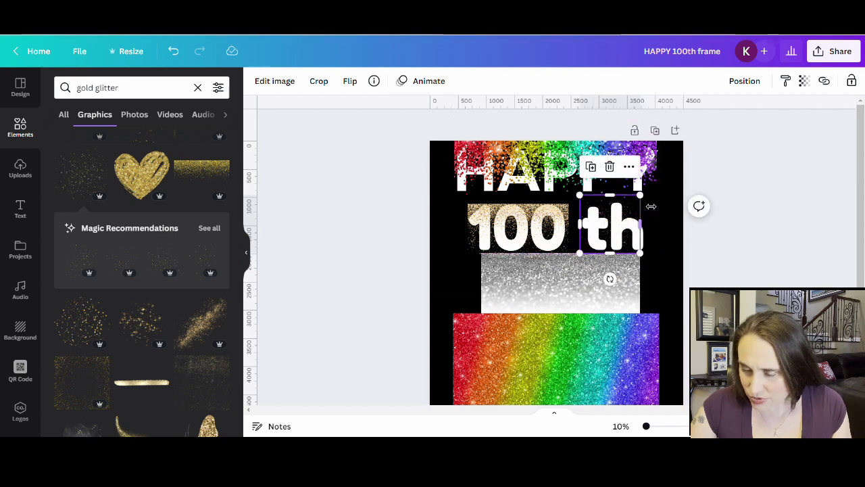
left_click_drag(641, 196, 659, 204)
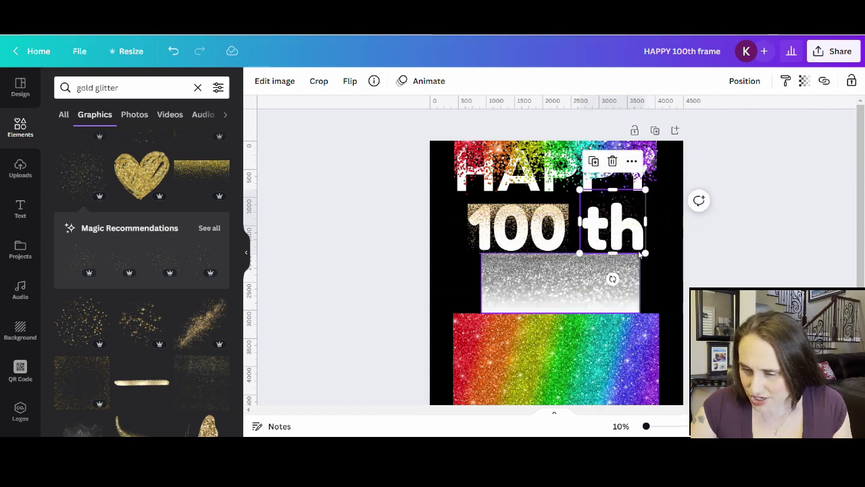
left_click(674, 427)
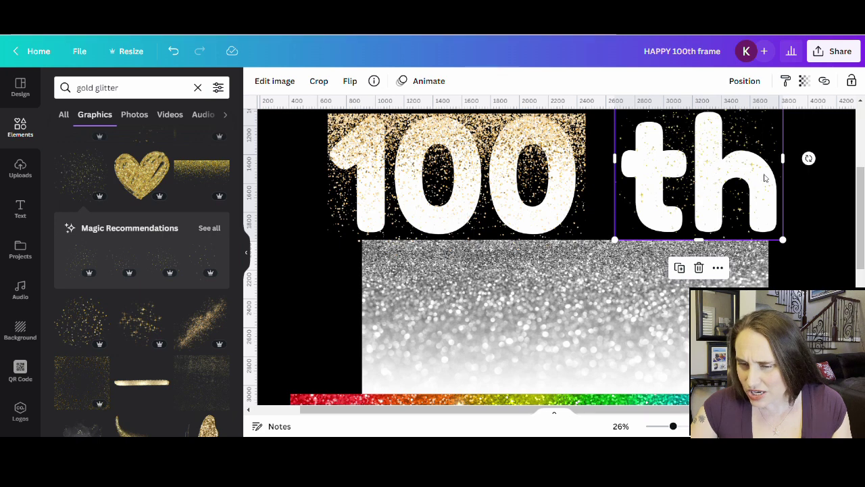
key("Escape")
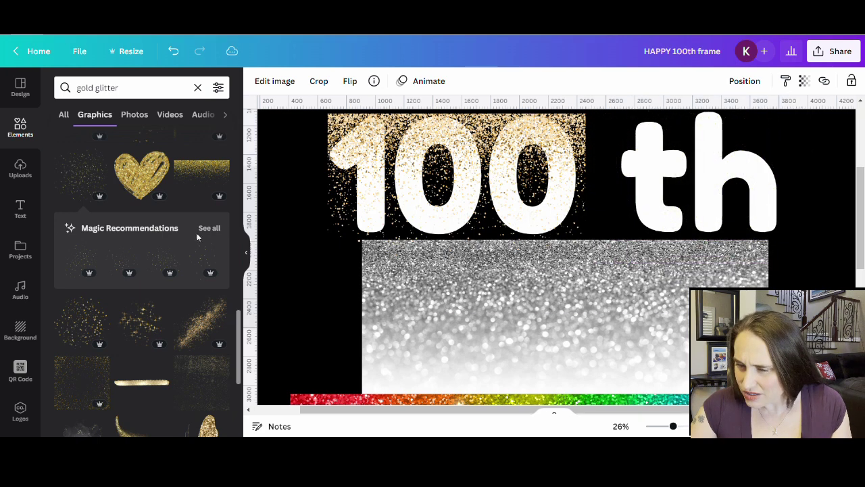
Add the dense gold glitter graphic that fades downward and scale and position it to cover the "th".
scroll(144, 352, "down", 1)
scroll(135, 318, "up", 4)
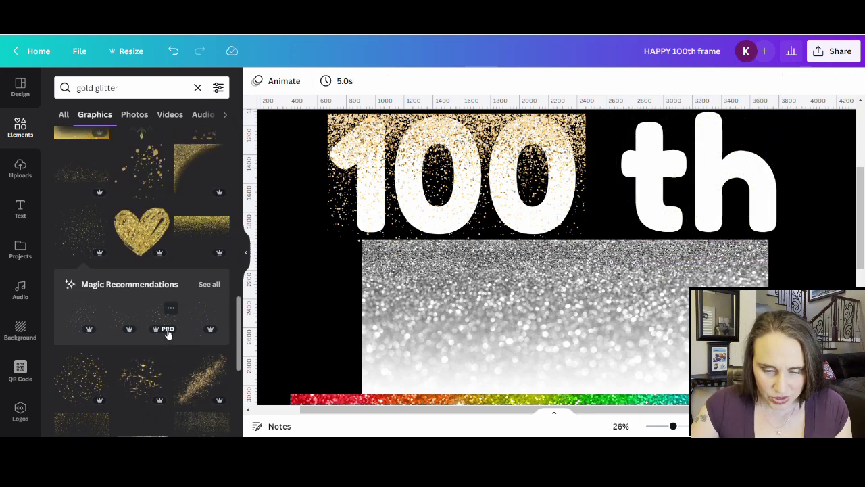
scroll(117, 282, "up", 3)
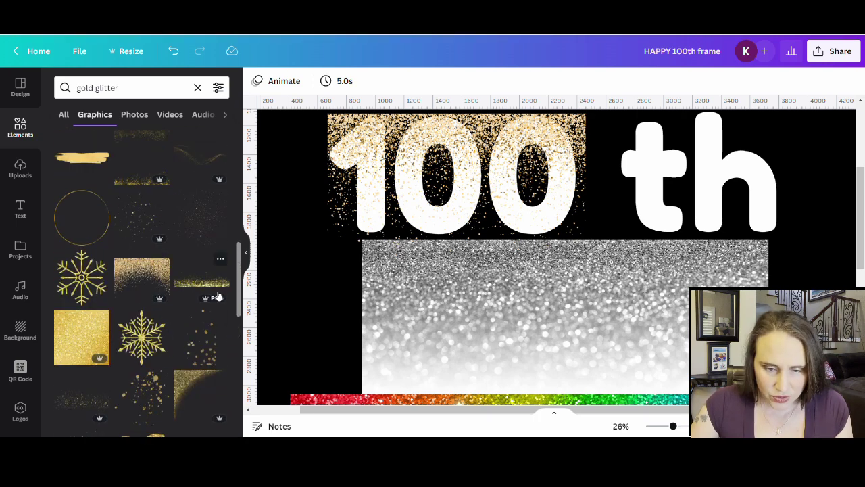
left_click(166, 280)
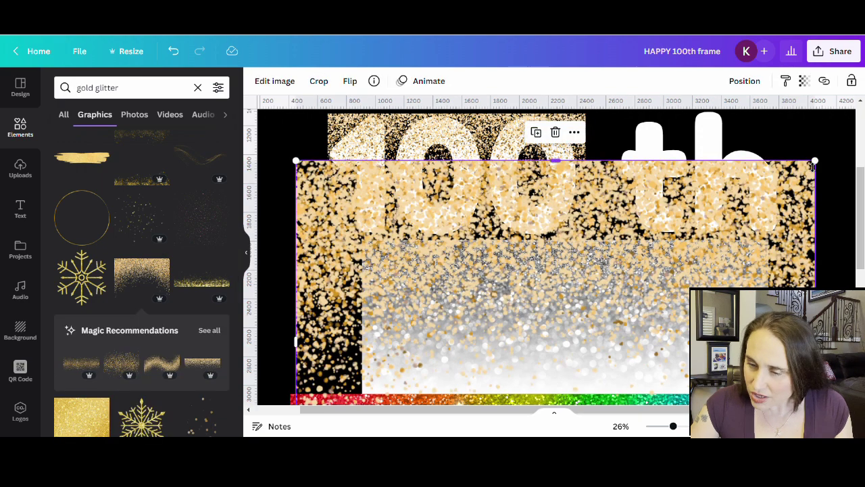
left_click_drag(821, 169, 515, 371)
left_click_drag(457, 404, 772, 133)
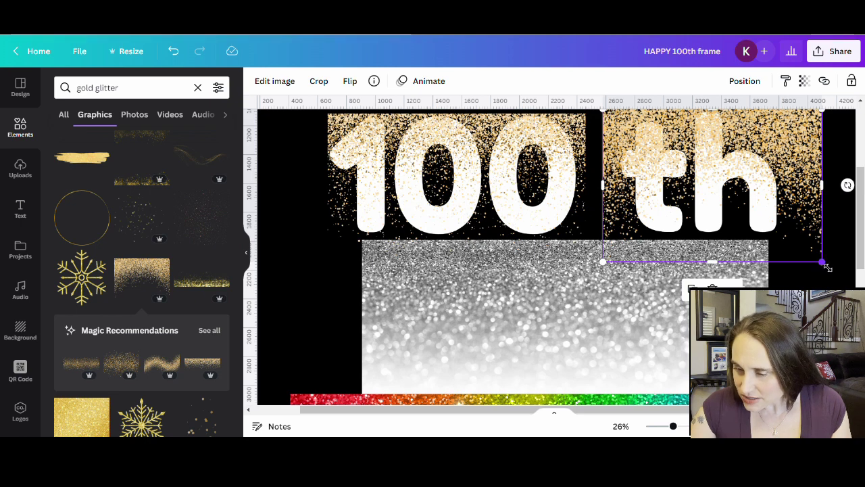
left_click_drag(827, 268, 793, 239)
scroll(798, 251, "up", 2)
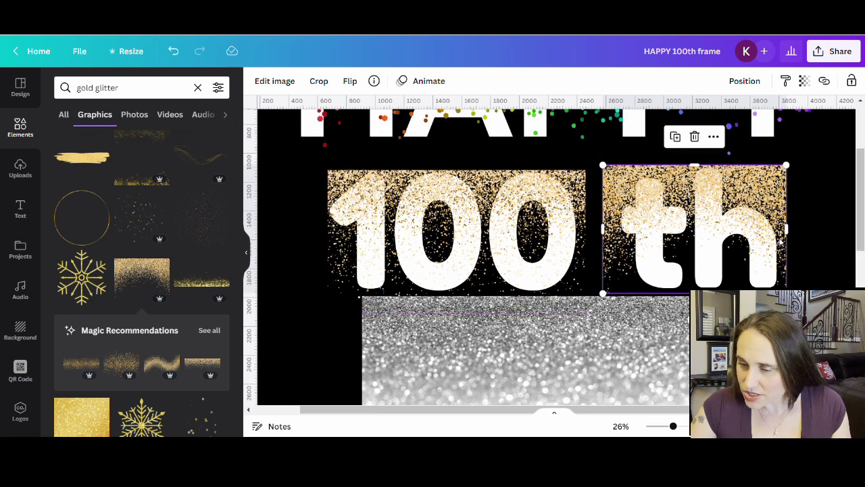
left_click_drag(758, 195, 766, 195)
left_click(815, 215)
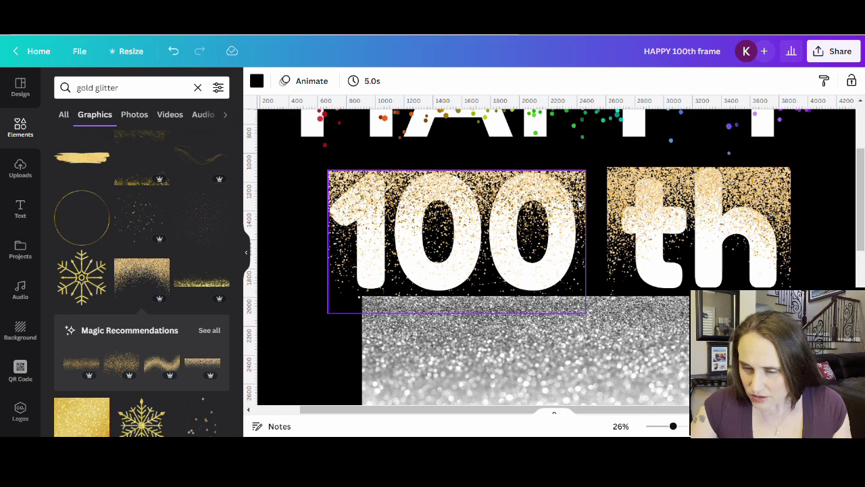
Add the last recommended falling gold glitter graphic and shrink it to cover the "100" over the existing glitter.
left_click(202, 366)
left_click_drag(556, 366, 584, 221)
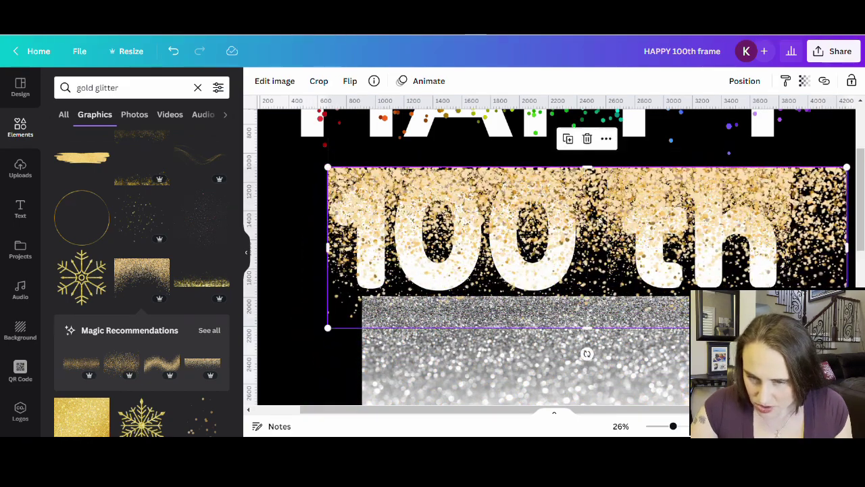
left_click_drag(846, 248, 600, 239)
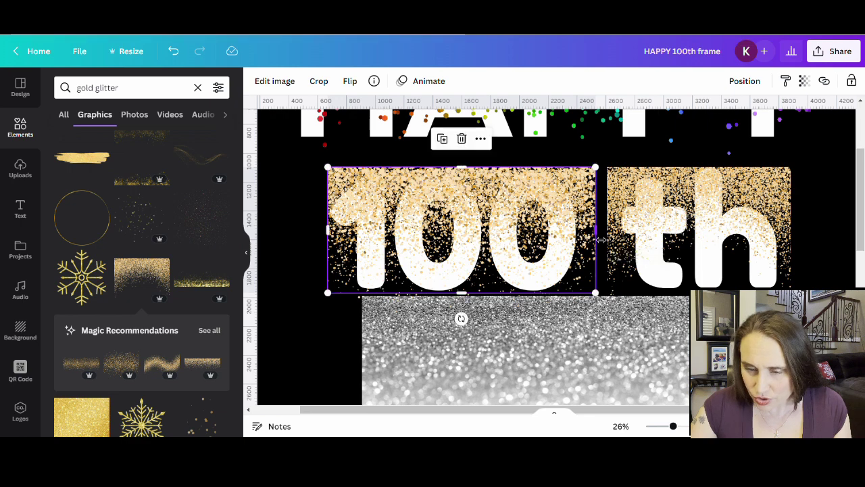
left_click(821, 275)
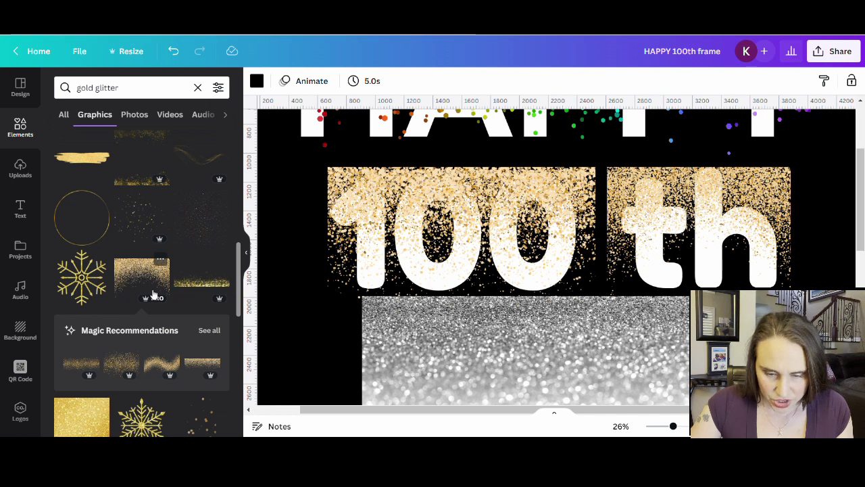
Search the graphics for "glitter" and look through the results for other glitter styles.
scroll(162, 257, "up", 5)
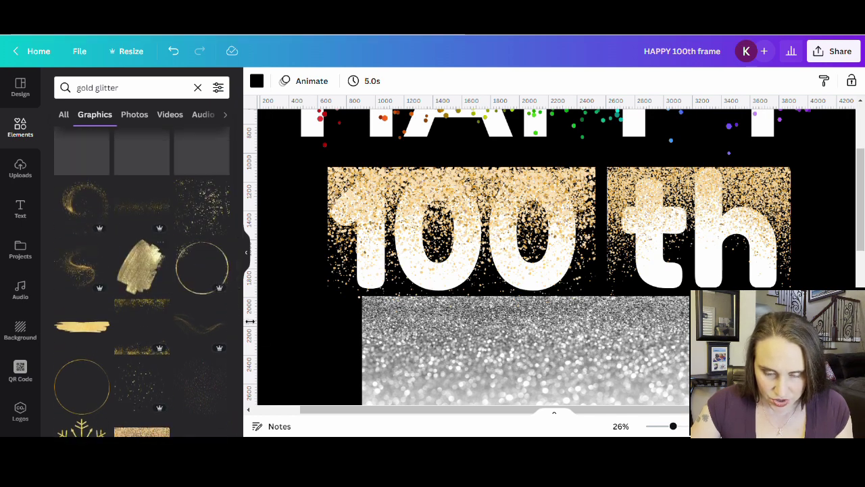
scroll(111, 286, "up", 5)
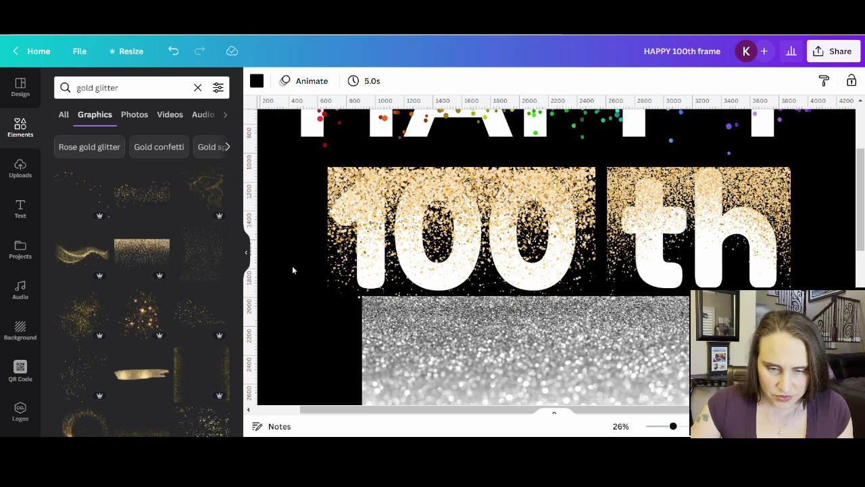
left_click(96, 89)
key("BackSpace")
key("Delete")
key("Return")
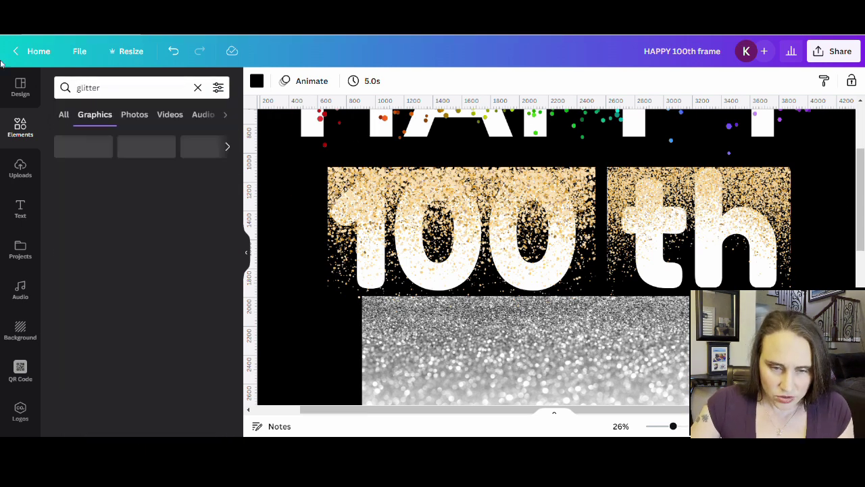
scroll(156, 284, "down", 5)
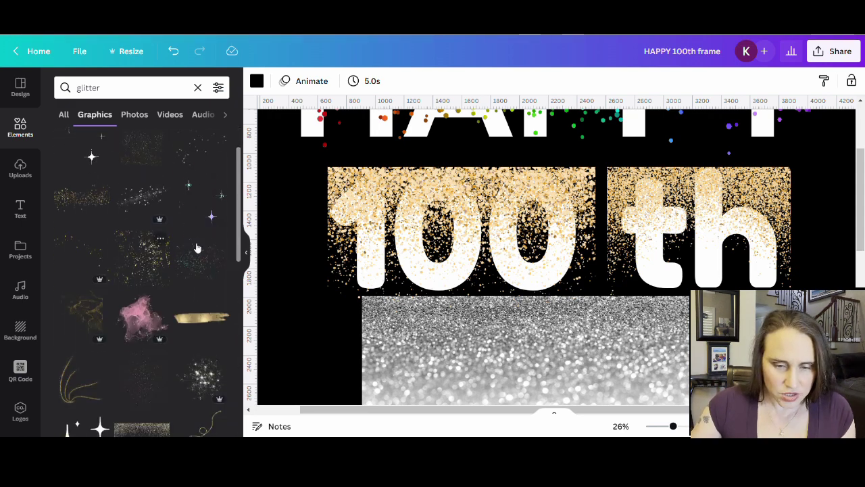
scroll(168, 305, "down", 8)
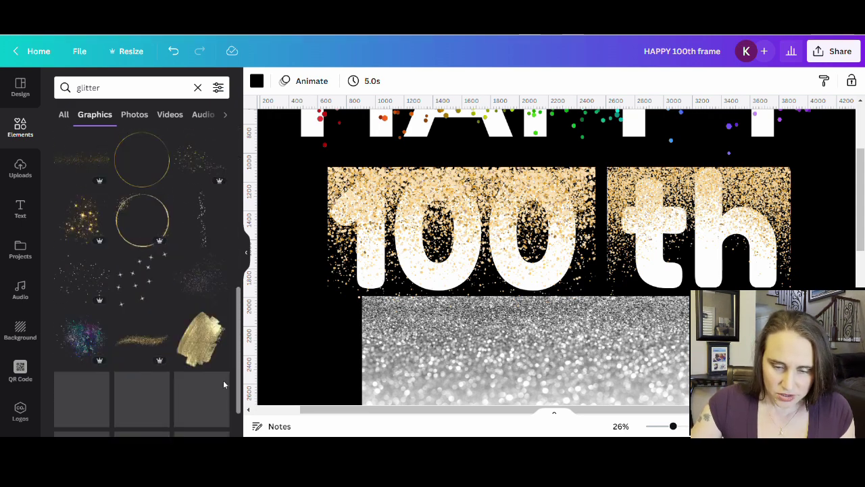
scroll(164, 358, "down", 7)
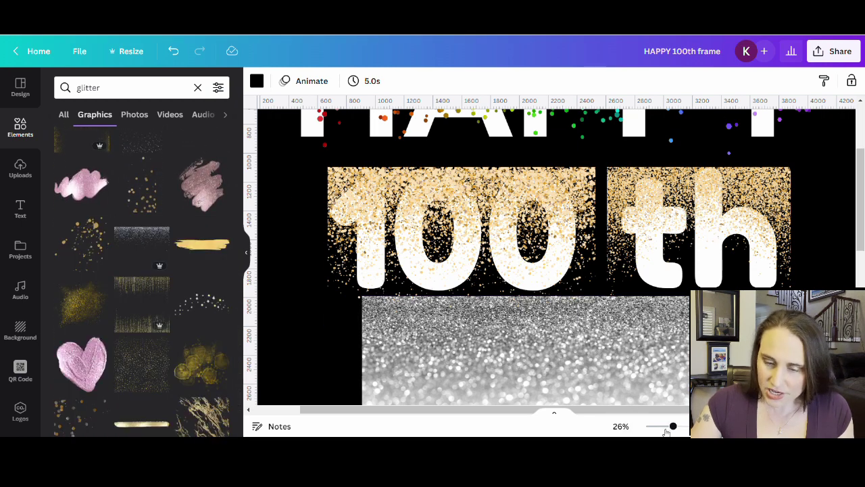
Rename the design as "HAPPY 100th mask".
left_click_drag(674, 426, 642, 426)
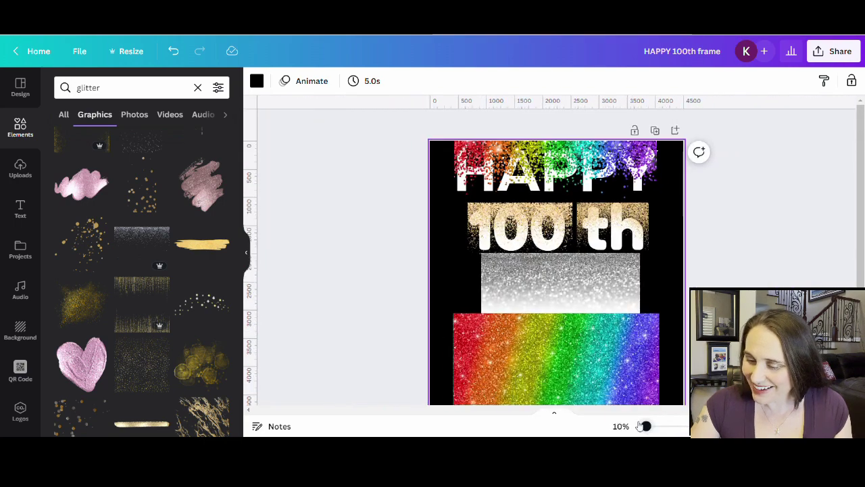
scroll(808, 251, "down", 3)
scroll(811, 243, "up", 2)
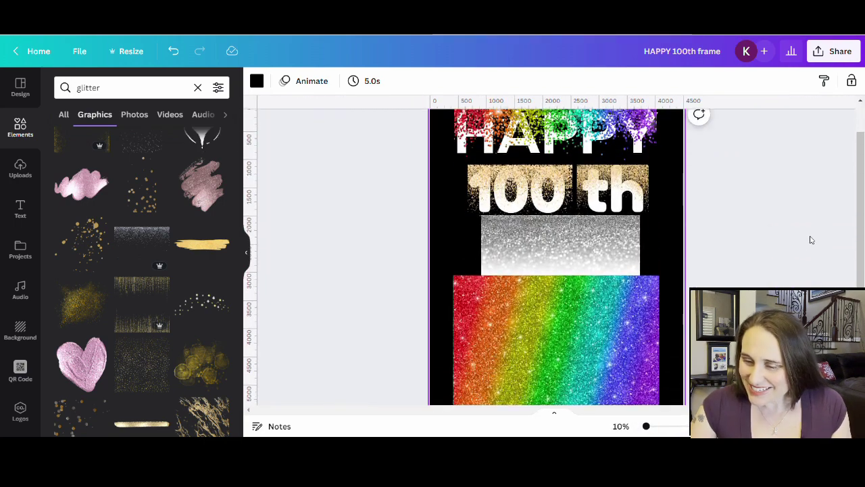
scroll(822, 240, "up", 1)
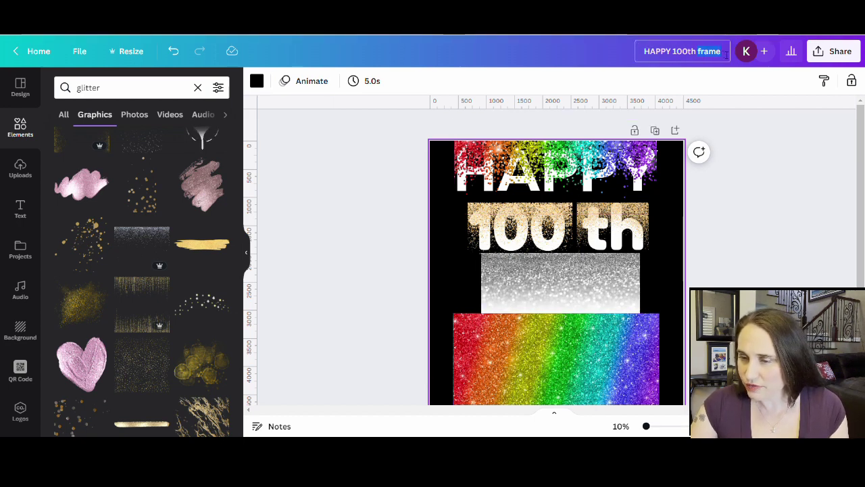
double_click(722, 51)
type("mask")
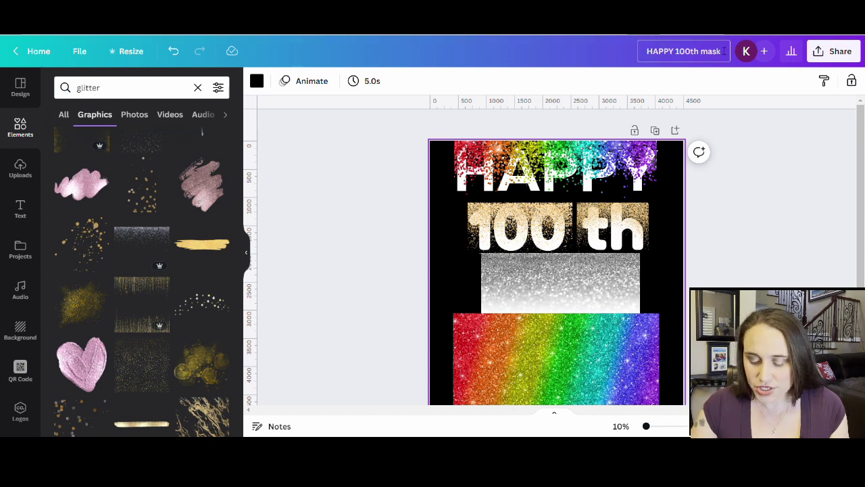
left_click(844, 227)
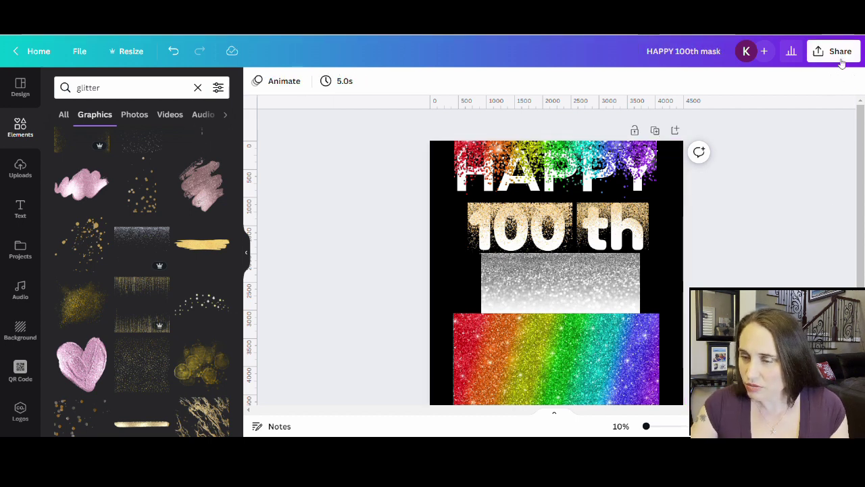
Download the glitter mask design as a PNG at 4,500 × 5,400 px.
left_click(838, 52)
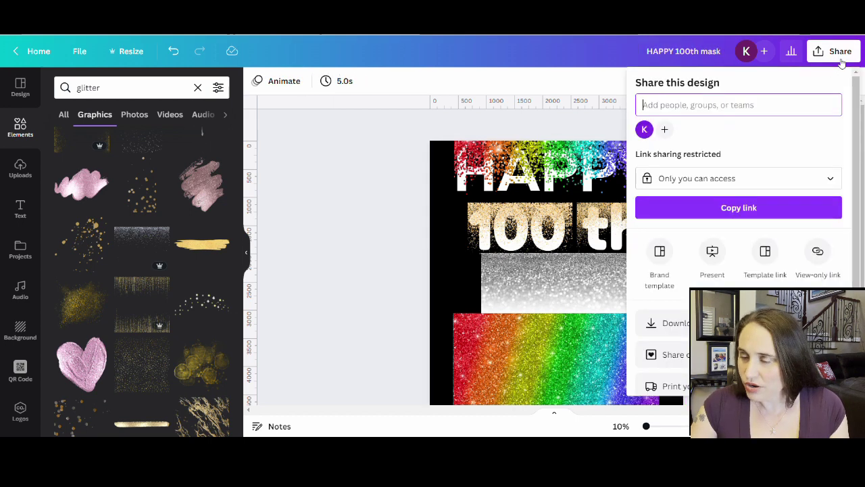
left_click(669, 323)
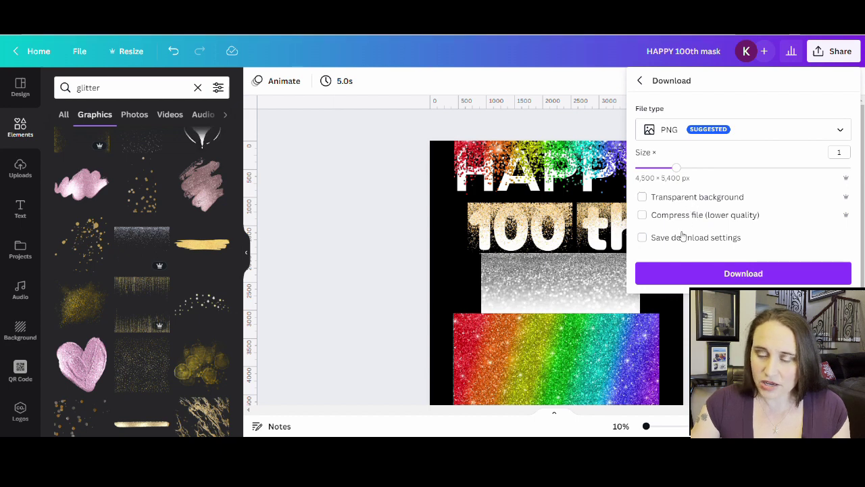
left_click(749, 278)
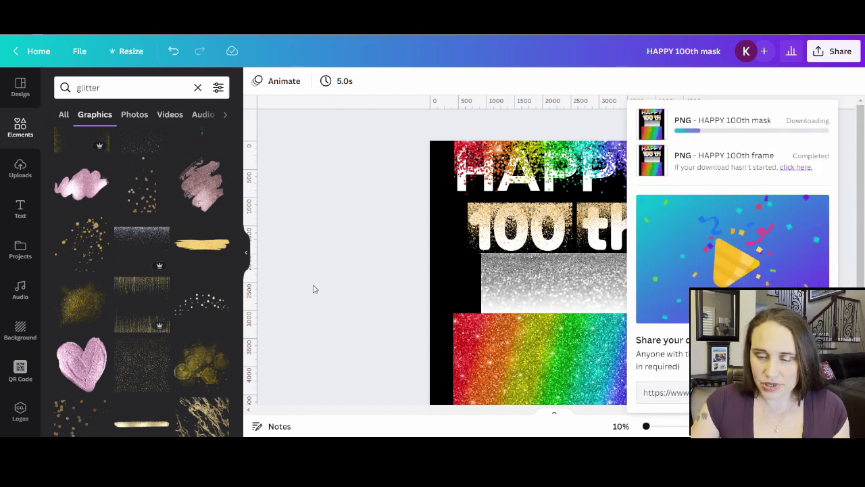
left_click(374, 268)
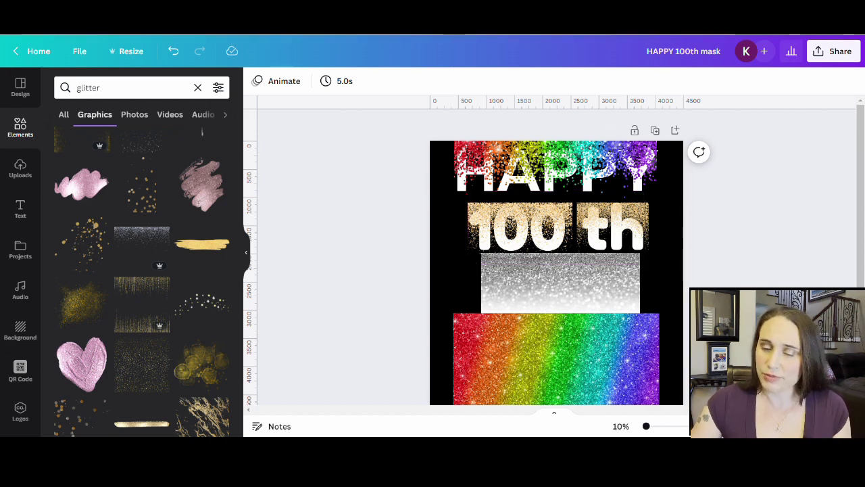
Switch to Photopea, place the HAPPY 100th mask image over the frame lettering and make it a clipping mask.
key("ctrl+Tab")
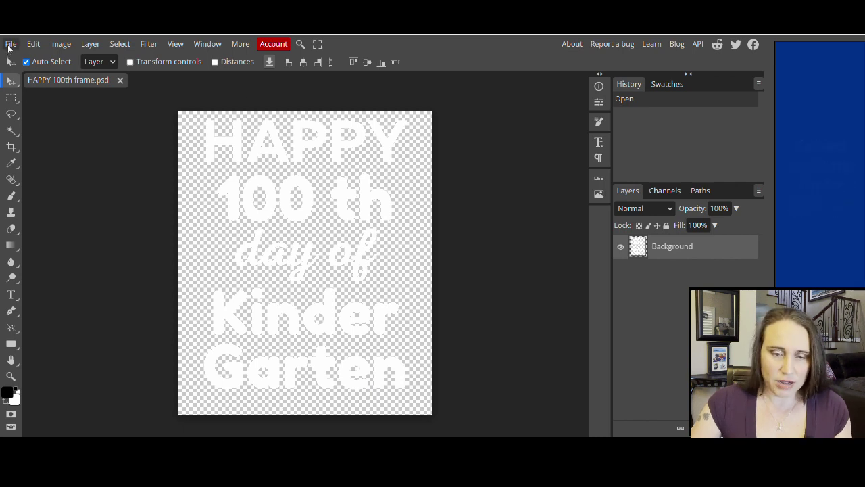
left_click(10, 44)
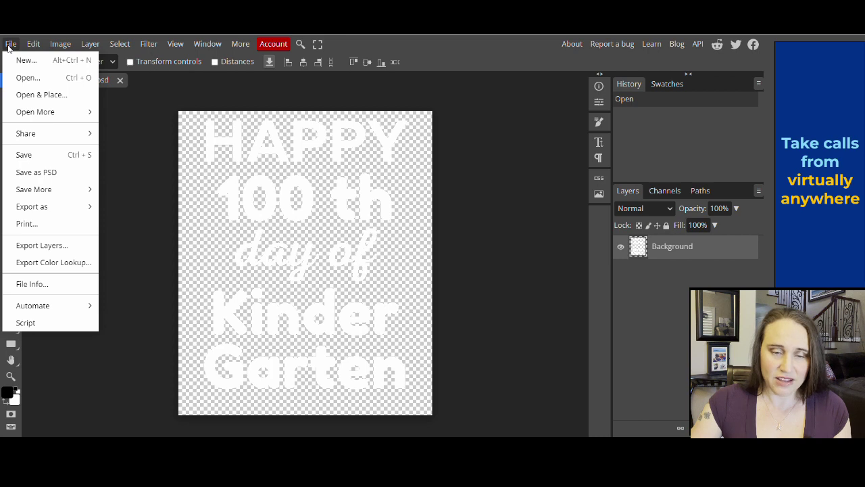
left_click(34, 99)
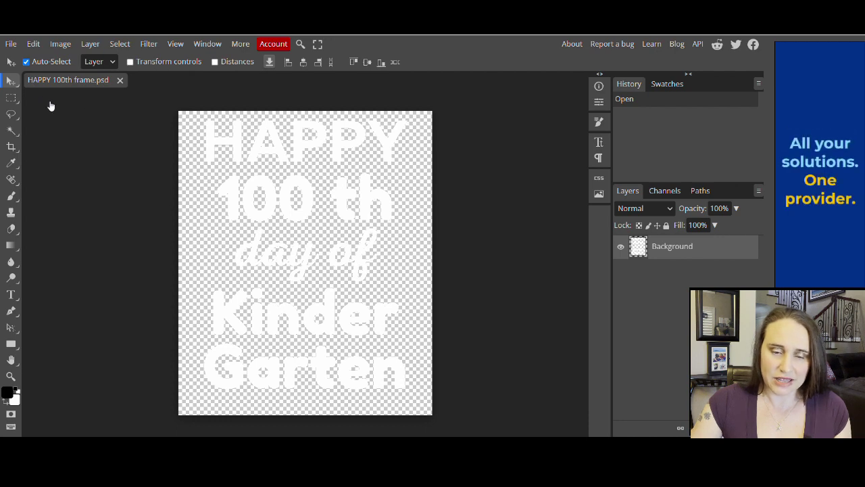
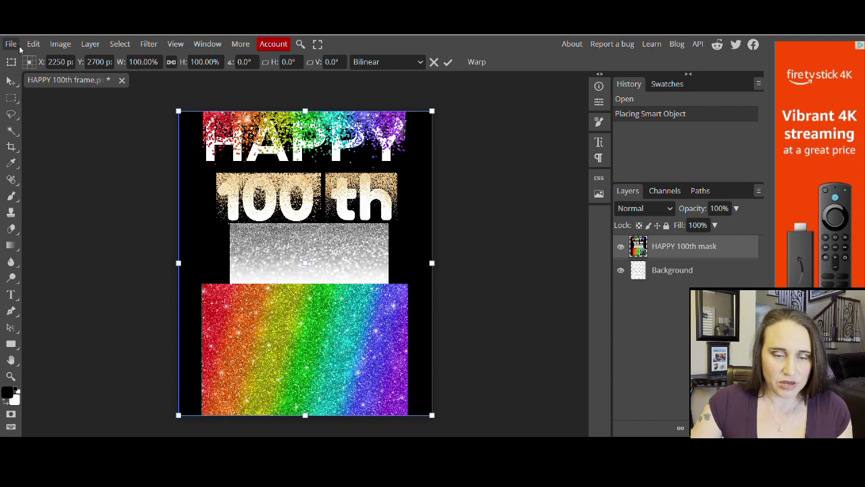
left_click(90, 44)
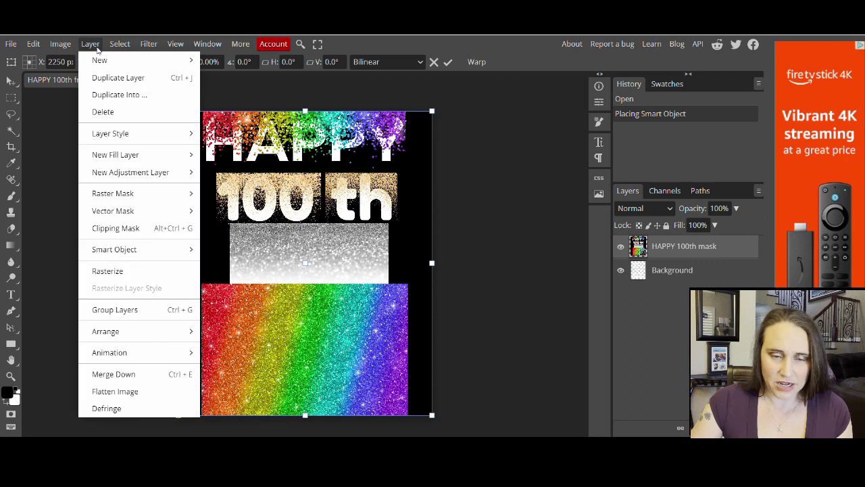
left_click(115, 228)
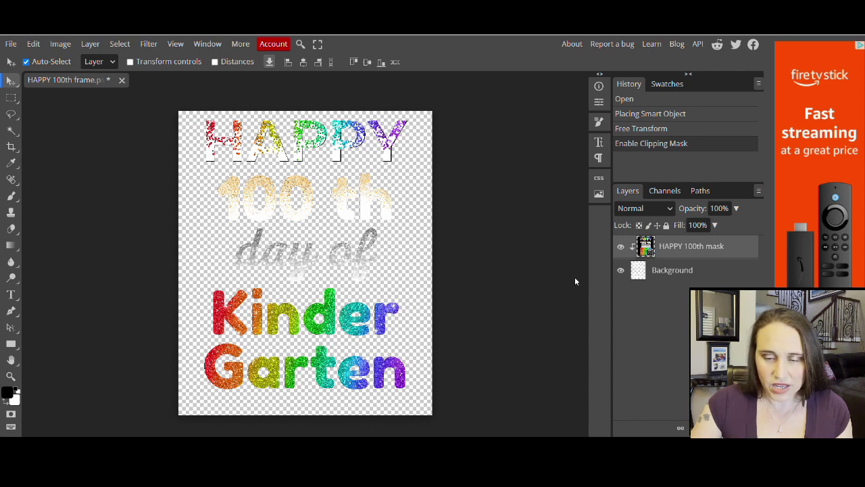
Export the clipped glitter lettering as a PNG named "HAPPY 100th glitter".
left_click(10, 45)
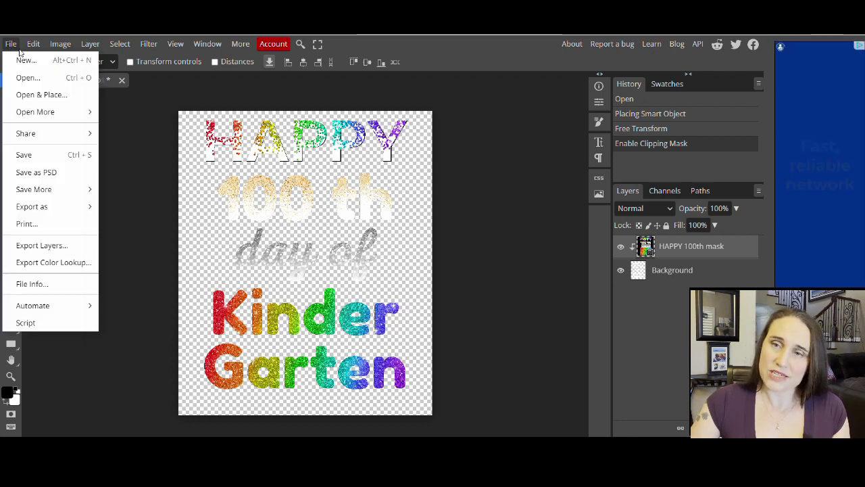
mouse_move(59, 207)
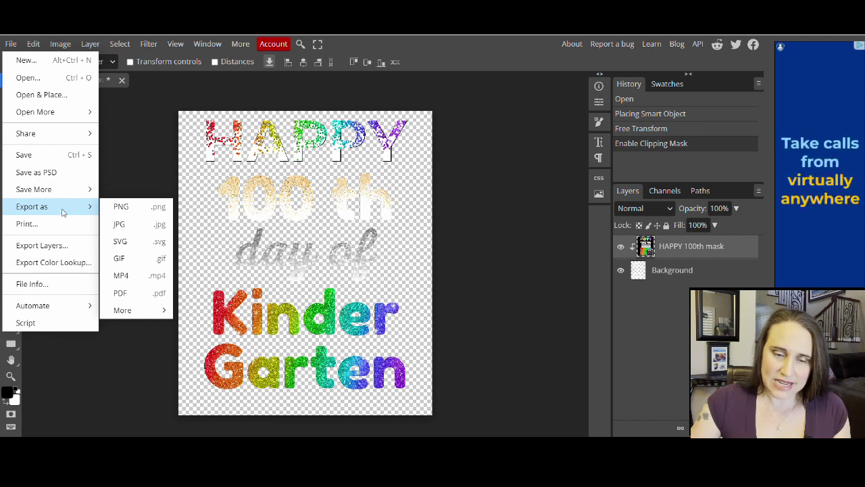
left_click(118, 209)
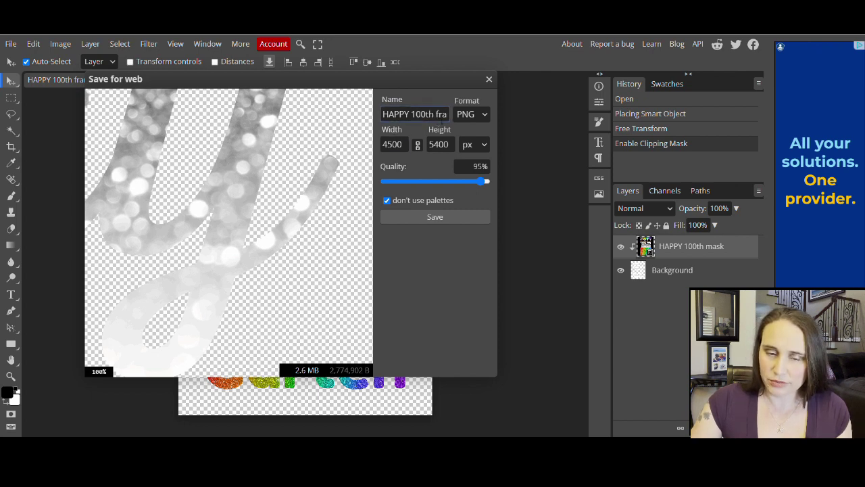
double_click(443, 115)
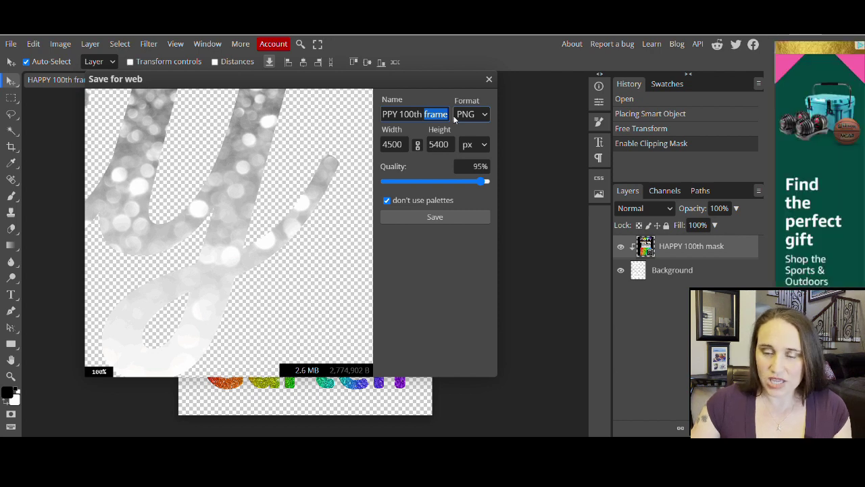
type("glitter")
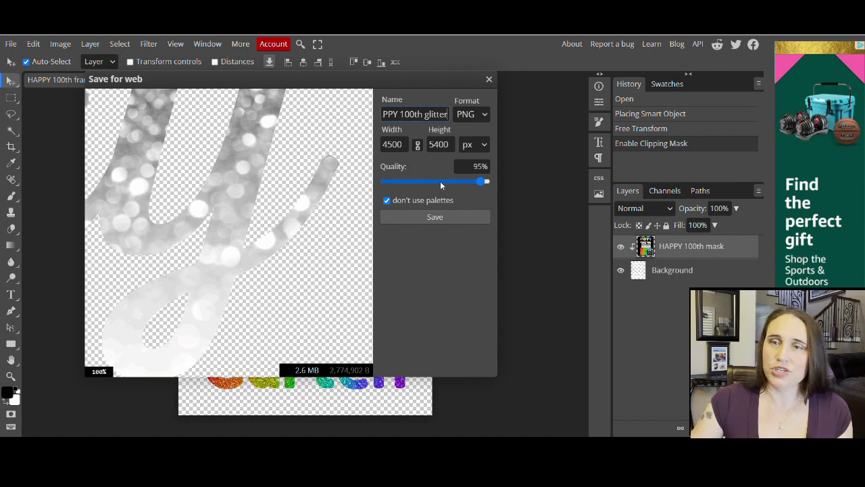
left_click(449, 220)
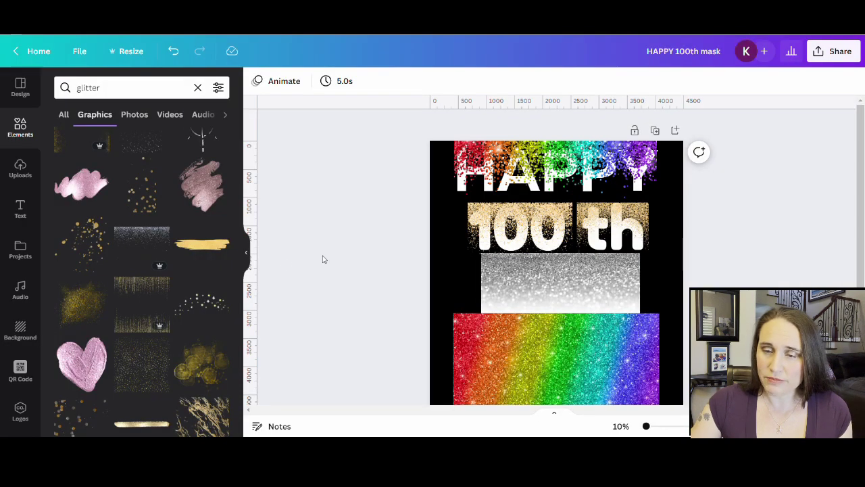
Switch back to Canva and remove all the glitter graphics covering the lettering.
scroll(676, 203, "down", 2)
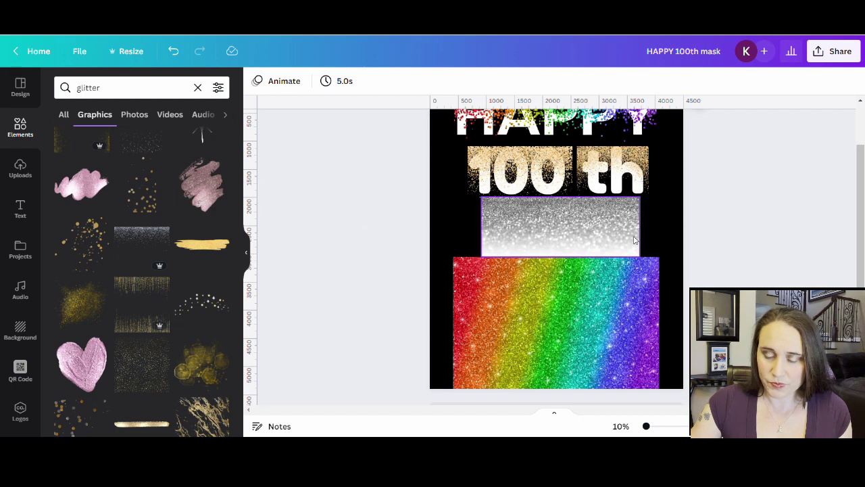
scroll(575, 196, "up", 2)
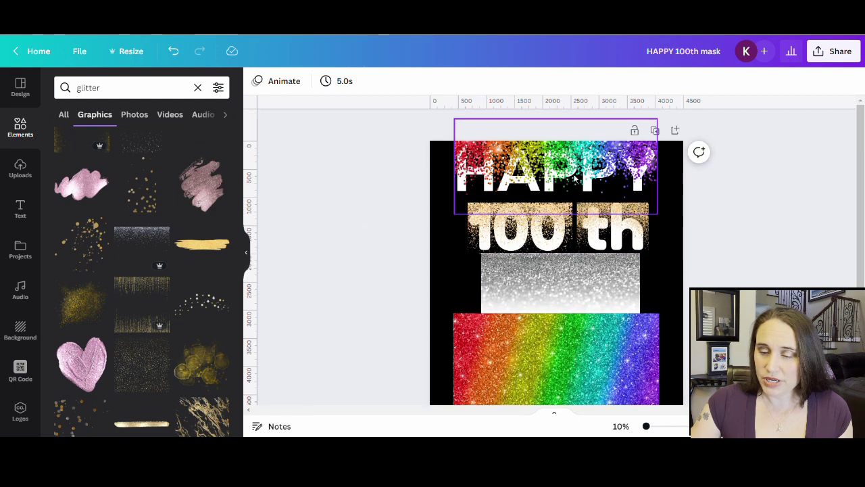
key("ctrl+z")
key("ctrl+z")
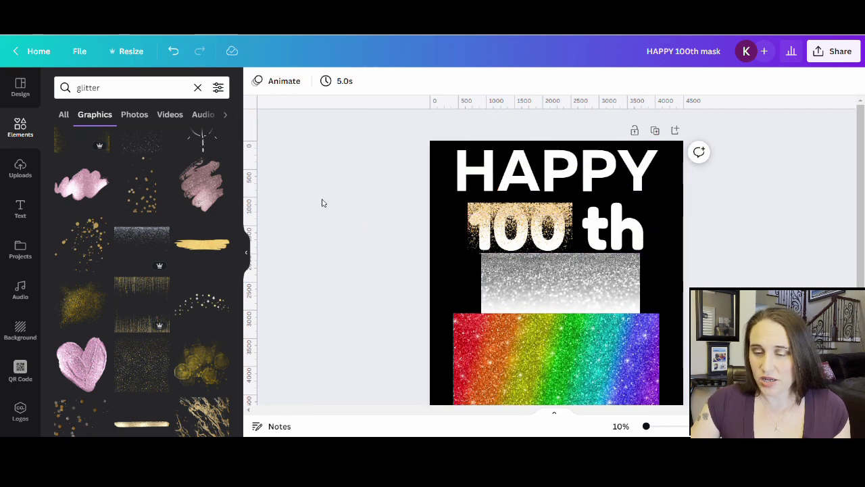
key("ctrl+z")
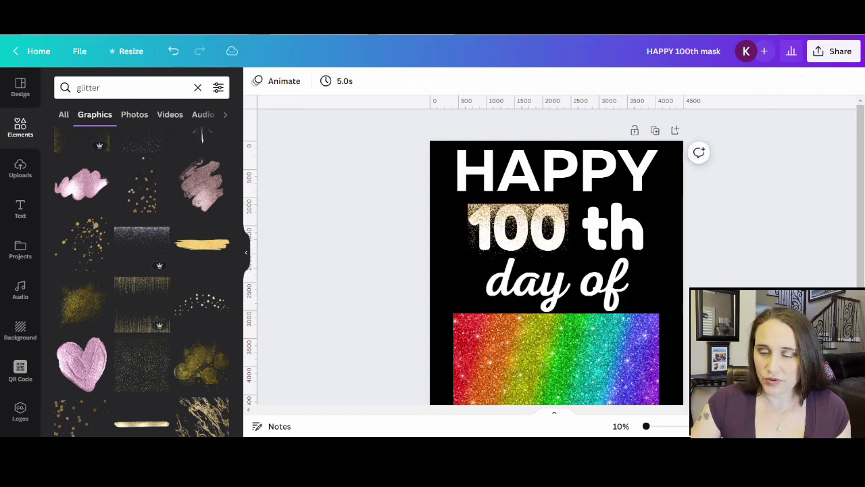
key("ctrl+z")
key("ctrl+z")
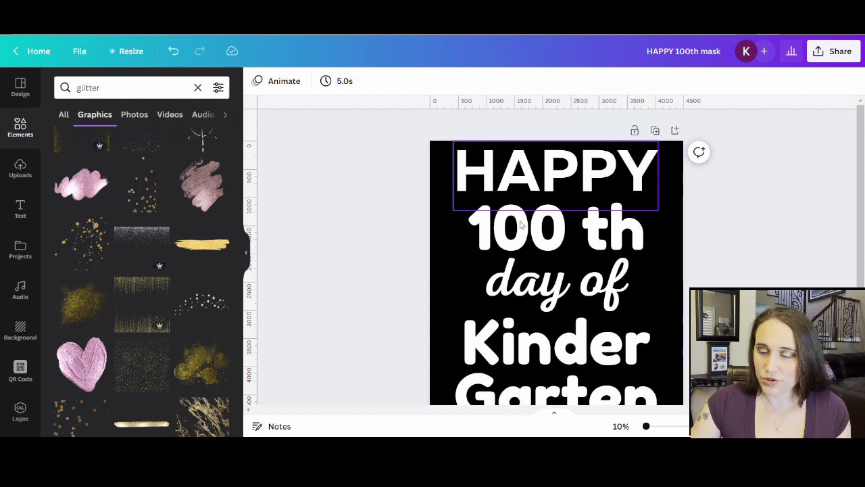
Delete the white text lines "HAPPY", "100 th", "day of" and "Kinder Garten" from the black page.
key("Delete")
left_click(588, 233)
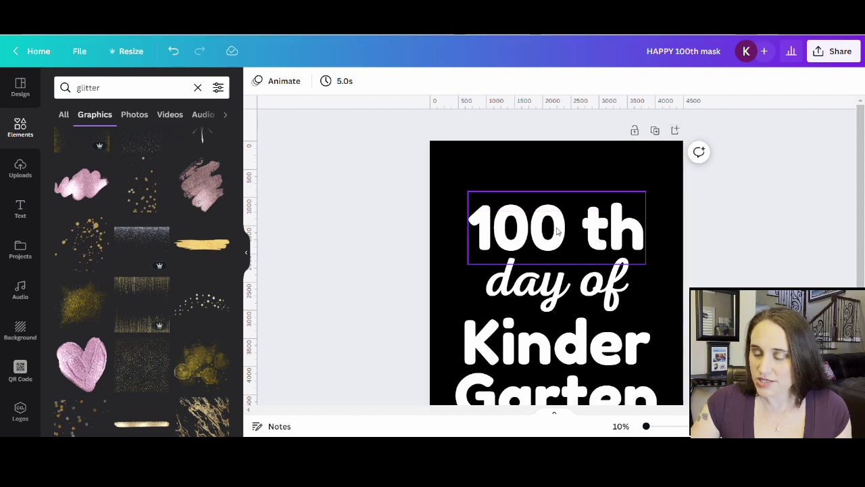
key("Delete")
left_click(590, 298)
key("Delete")
left_click(635, 342)
key("Delete")
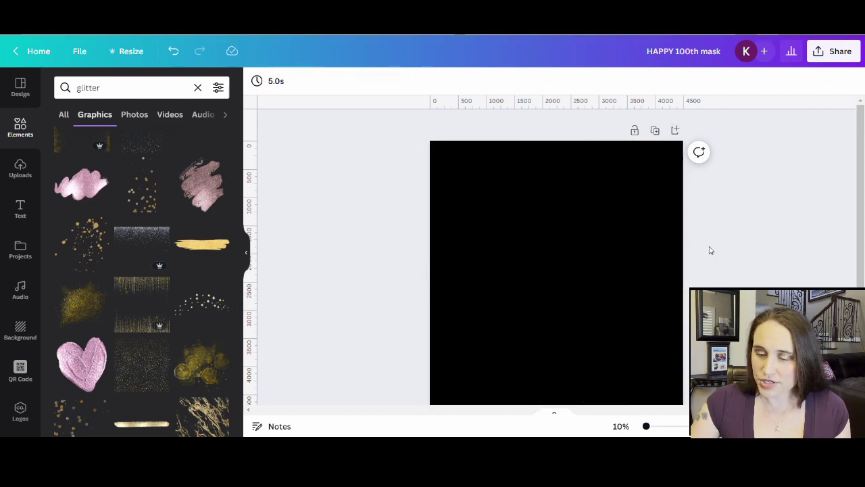
Upload the exported glitter lettering PNG and add it to the empty black page.
scroll(566, 201, "down", 2)
scroll(577, 207, "up", 1)
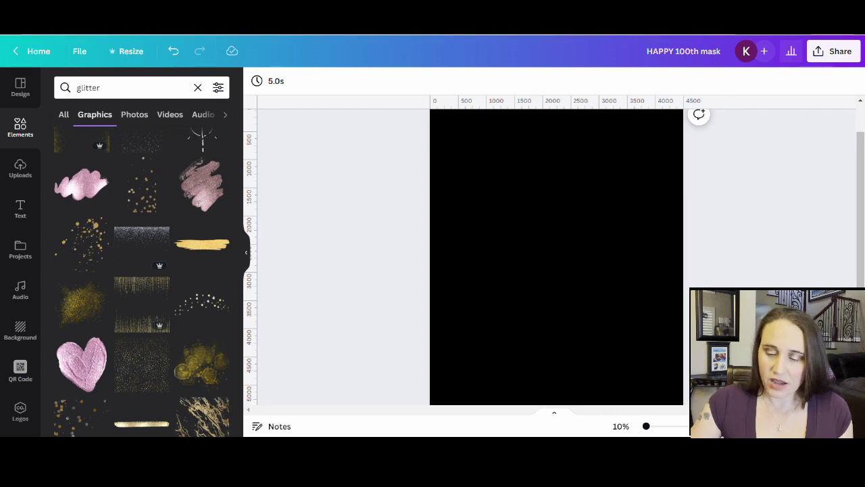
left_click(27, 176)
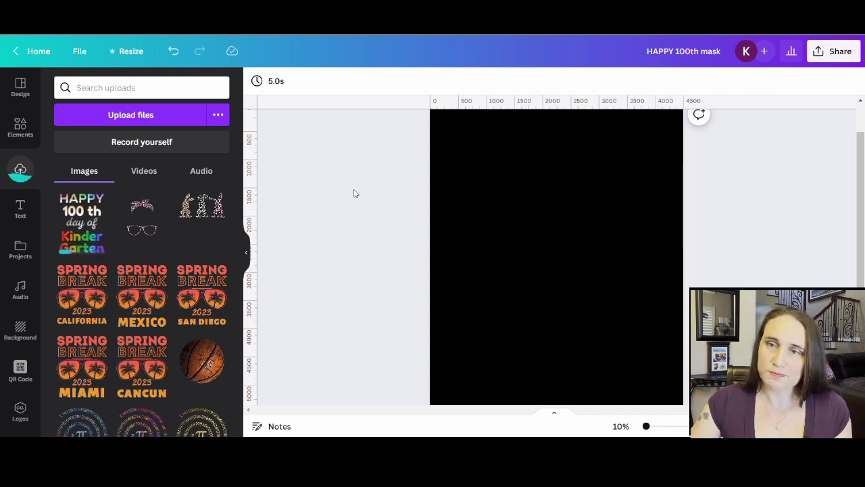
left_click(81, 235)
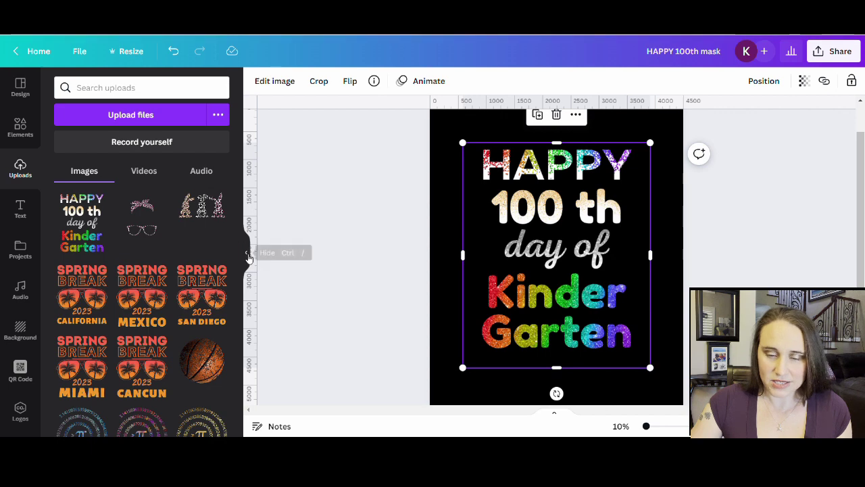
Move the glitter lettering to the page's upper-left corner and enlarge it to nearly fill the black page.
left_click(247, 252)
left_click(614, 250)
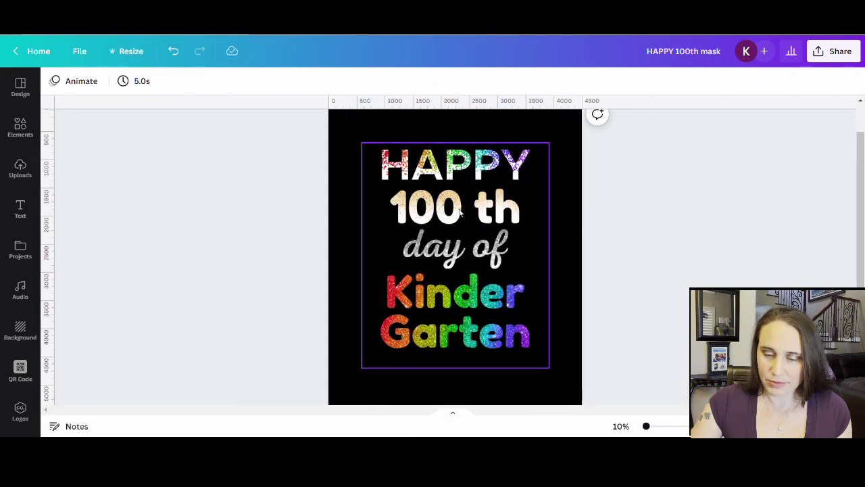
scroll(479, 254, "up", 1)
left_click_drag(494, 328, 464, 296)
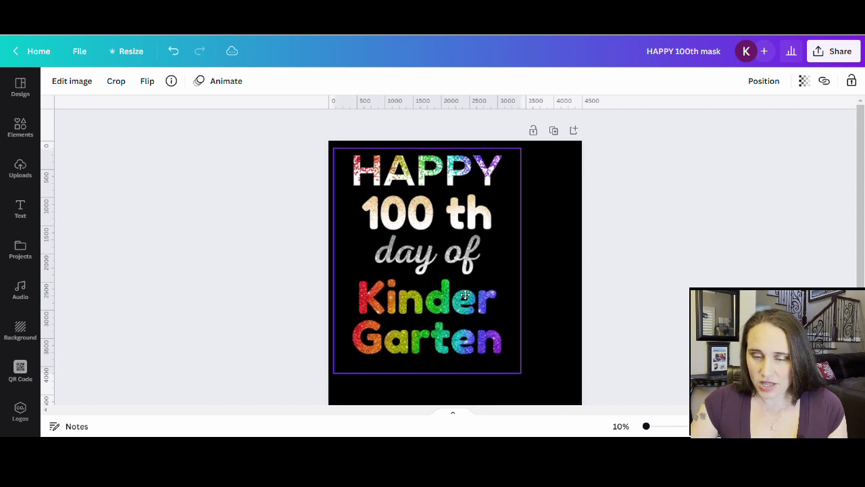
left_click_drag(526, 380, 590, 427)
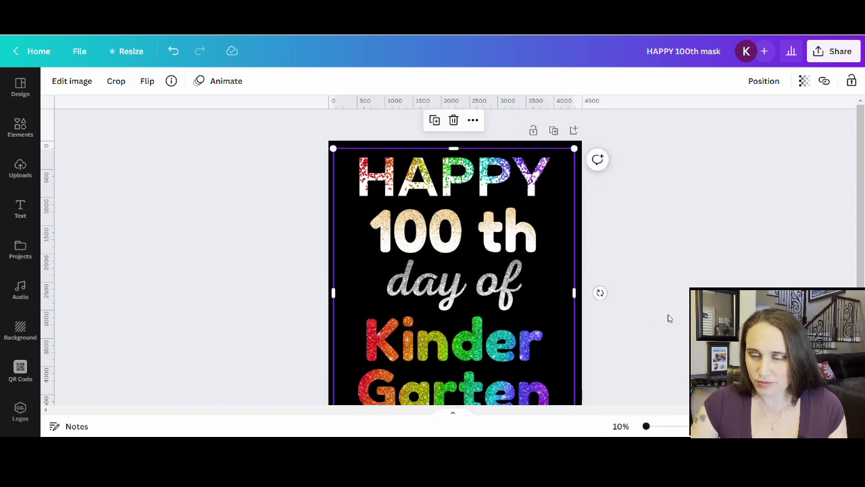
left_click(705, 280)
Examine the glitter effect on every line of the lettering against the black background.
scroll(705, 270, "down", 2)
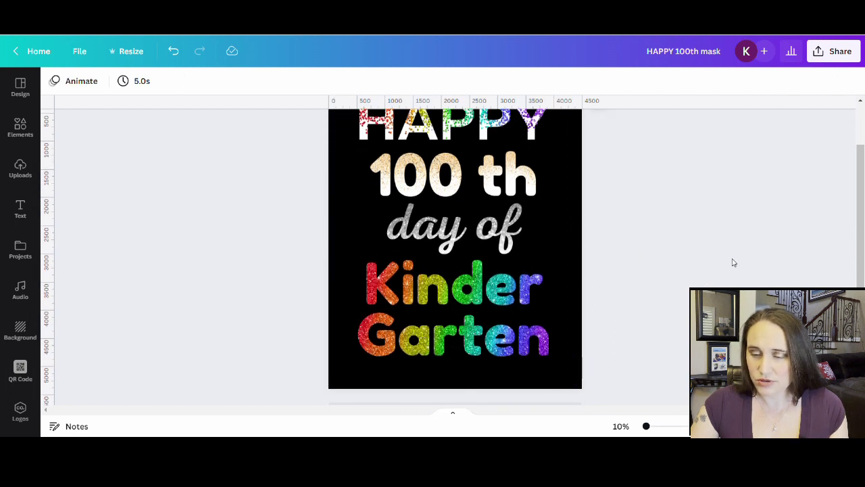
scroll(710, 251, "up", 2)
scroll(730, 242, "down", 2)
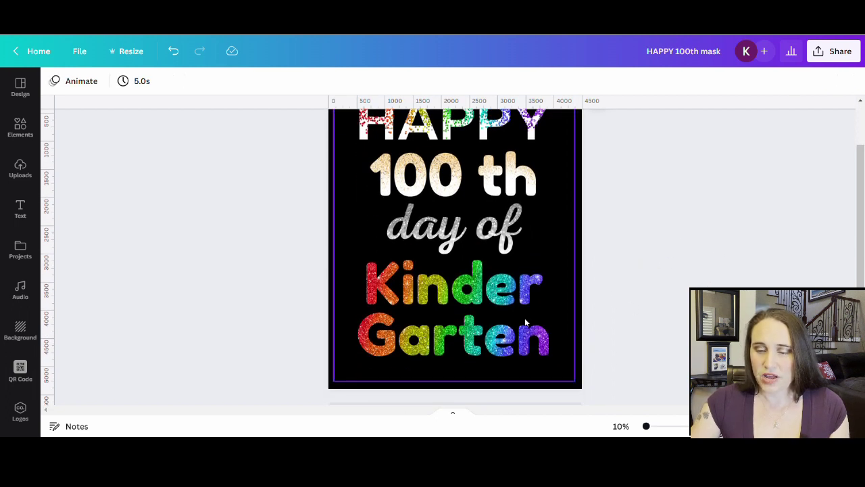
scroll(389, 328, "up", 2)
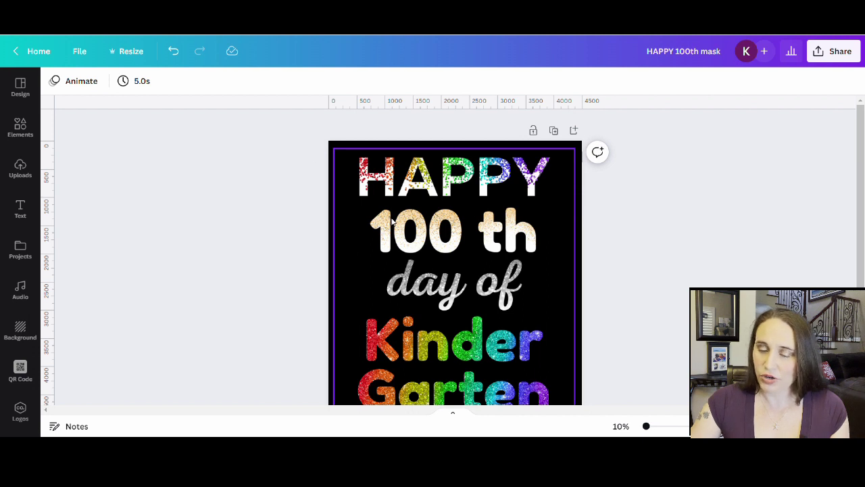
scroll(443, 271, "down", 2)
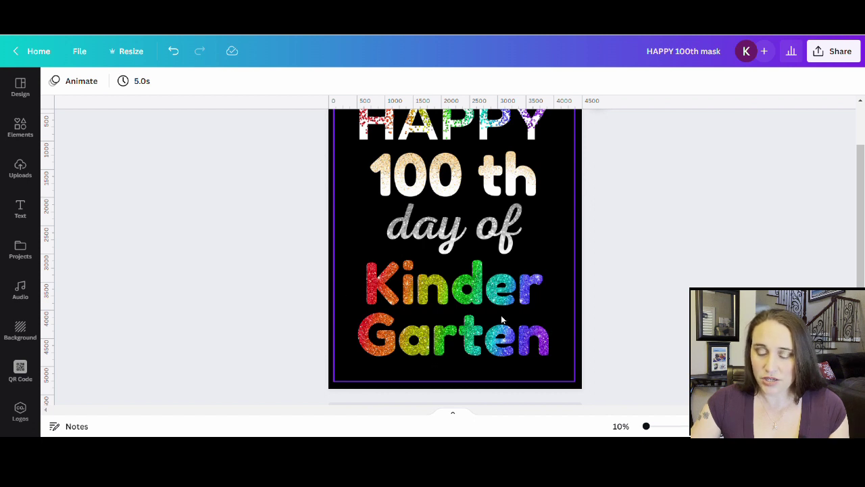
scroll(530, 309, "up", 2)
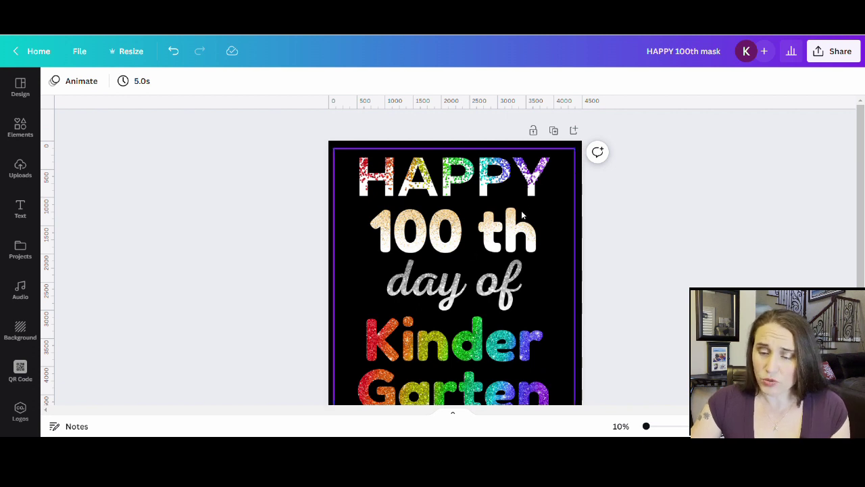
scroll(615, 165, "down", 2)
scroll(463, 268, "up", 2)
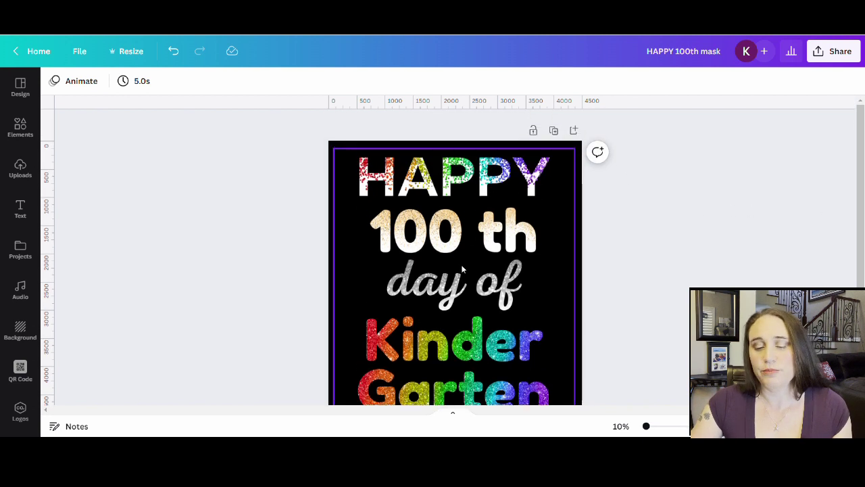
Change the page background to white and check how each line of the glitter lettering reads against it.
scroll(569, 390, "down", 2)
left_click(569, 387)
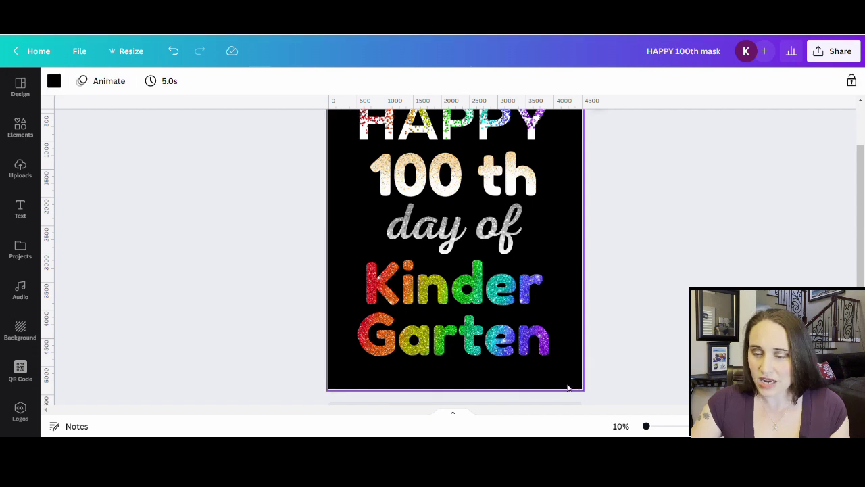
left_click(55, 82)
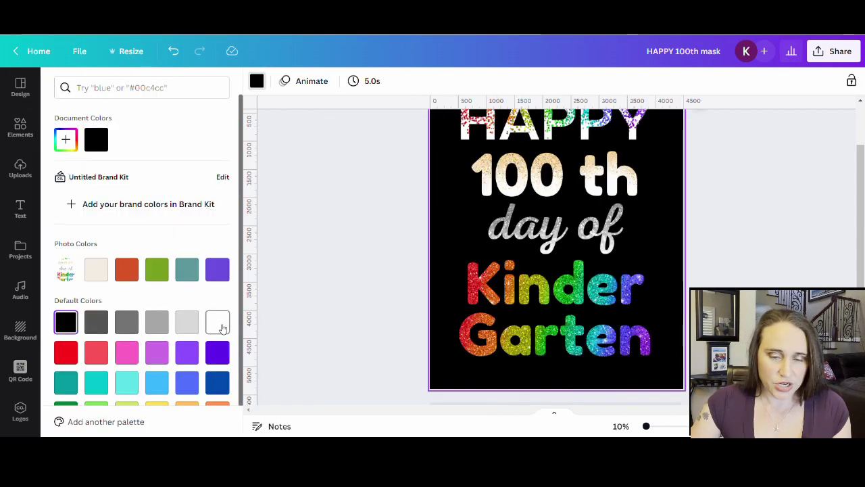
left_click(217, 324)
left_click(757, 241)
scroll(785, 242, "up", 2)
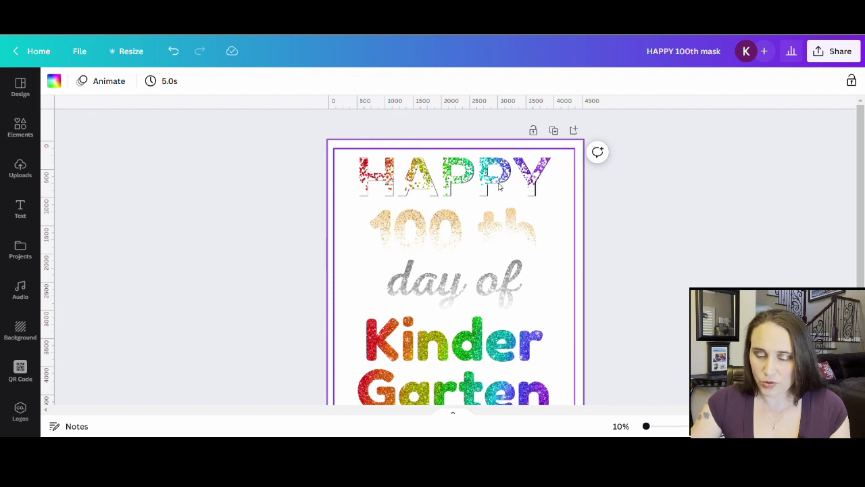
scroll(526, 276, "down", 2)
scroll(494, 313, "up", 2)
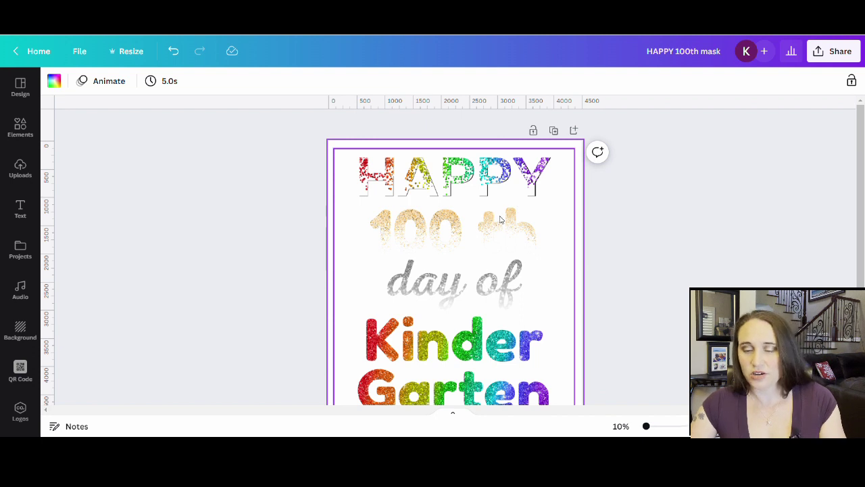
Give the glitter lettering image a Glow shadow and open the glow's settings.
left_click(458, 214)
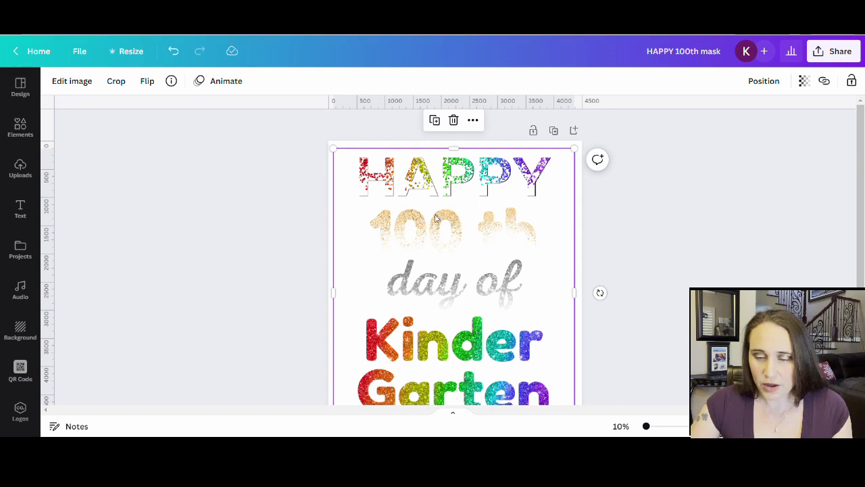
left_click(72, 81)
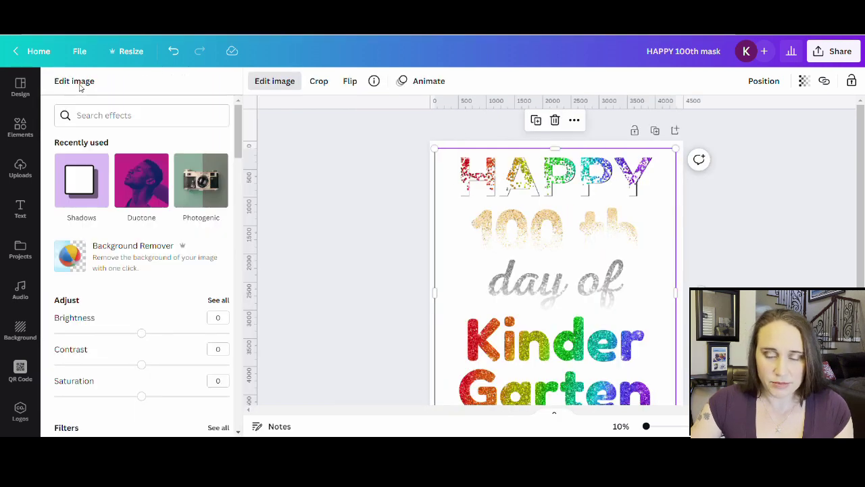
left_click(84, 183)
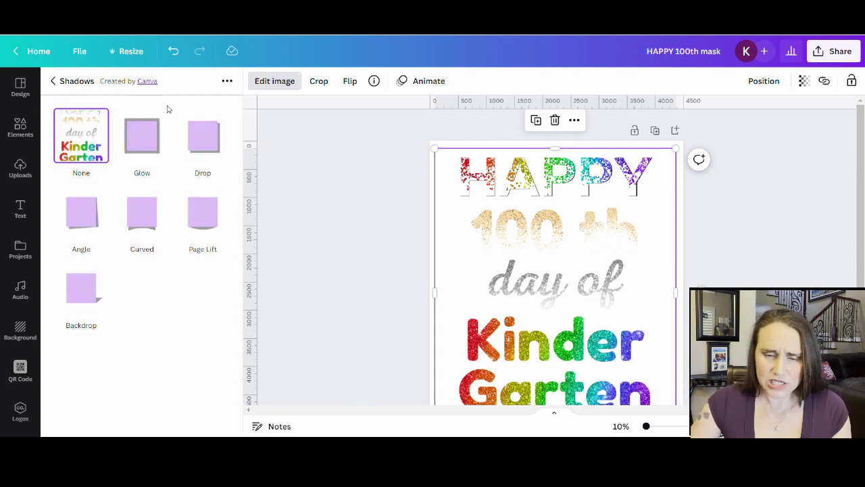
left_click(144, 148)
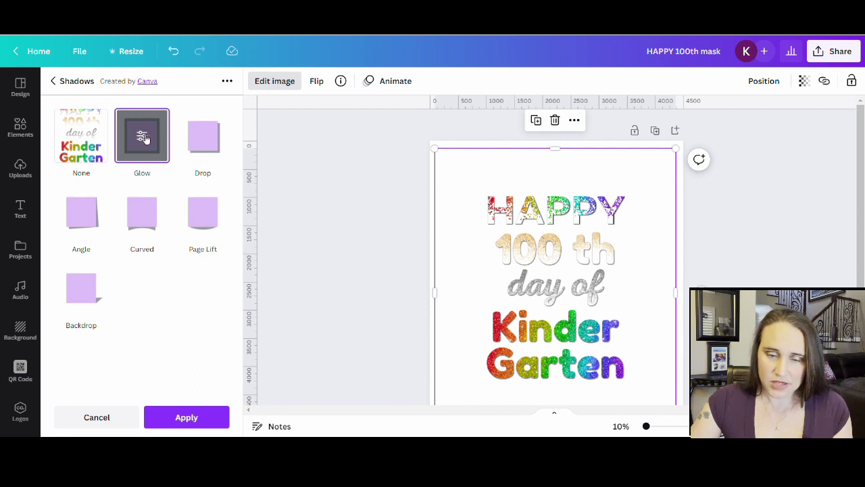
left_click(144, 137)
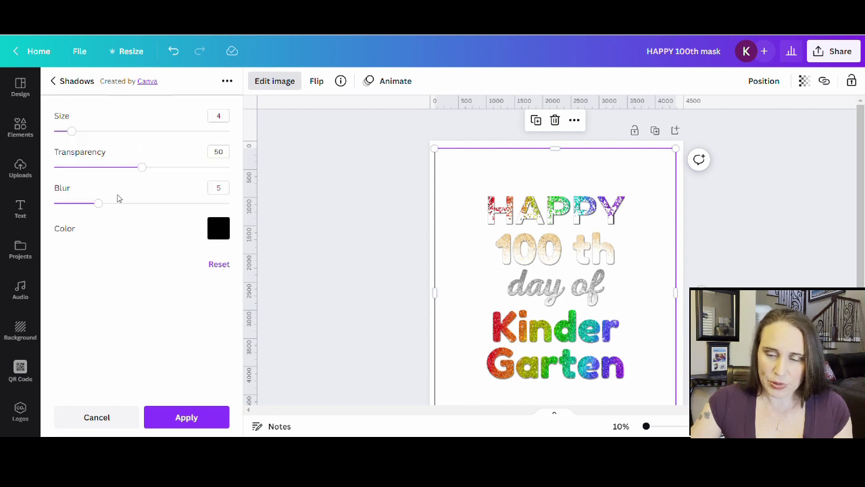
Set the glow's blur to 0, transparency to 100 and size to 10, and apply it to the lettering.
left_click_drag(97, 204, 28, 208)
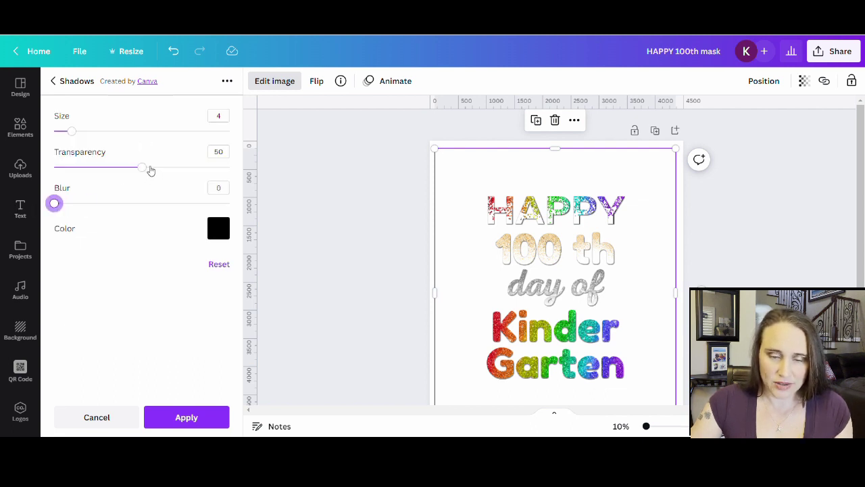
left_click_drag(149, 167, 244, 169)
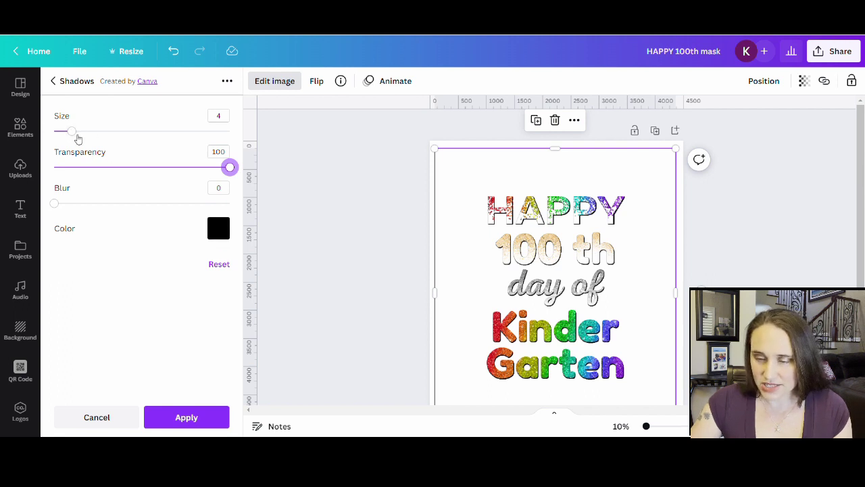
left_click_drag(77, 136, 103, 133)
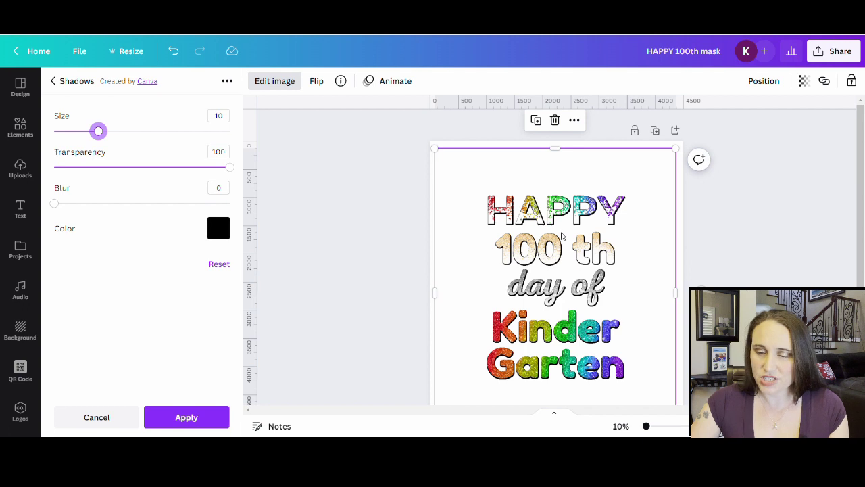
left_click(196, 419)
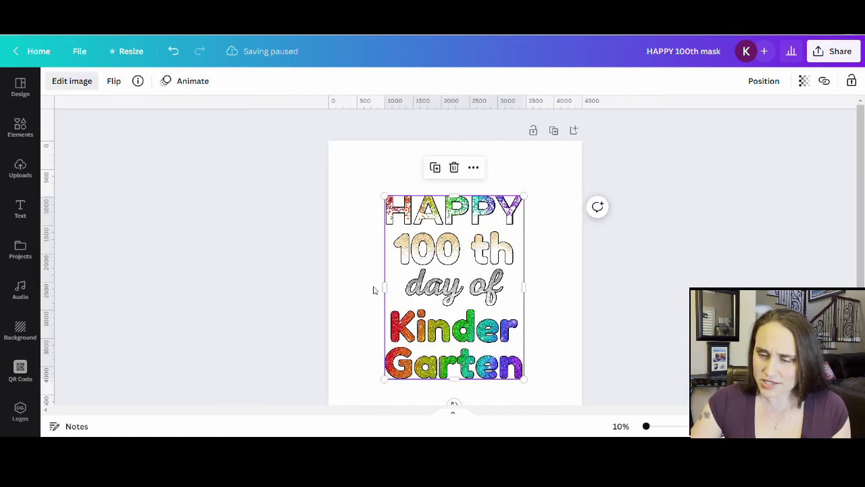
left_click(555, 285)
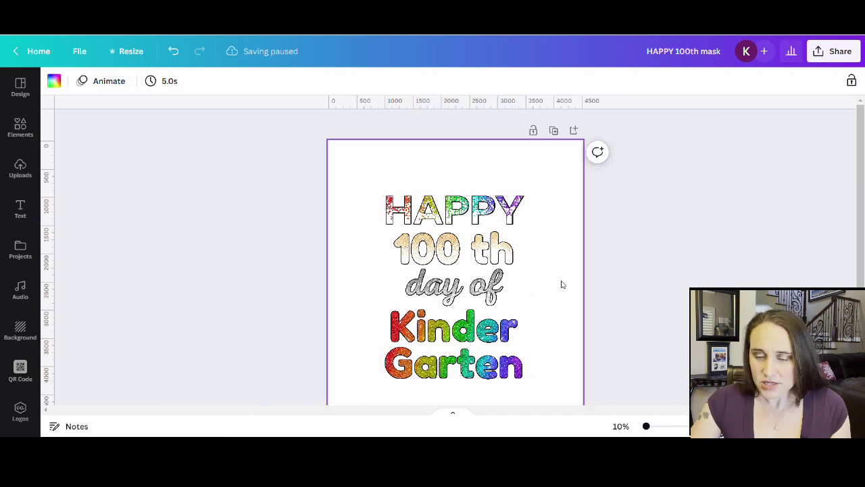
scroll(549, 267, "down", 3)
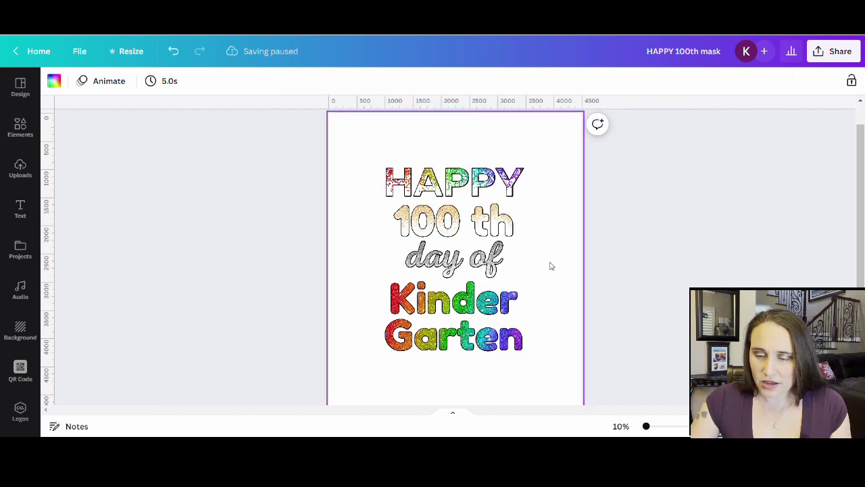
scroll(589, 254, "up", 2)
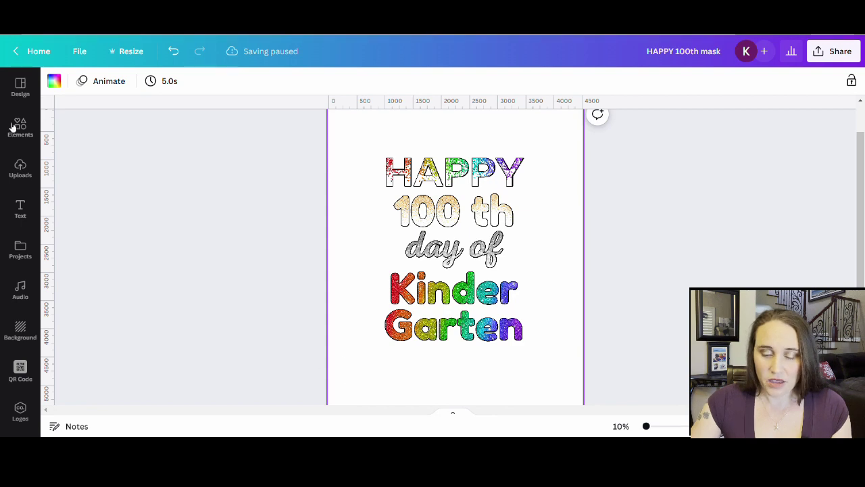
Set the page background to black.
left_click(54, 81)
left_click(64, 258)
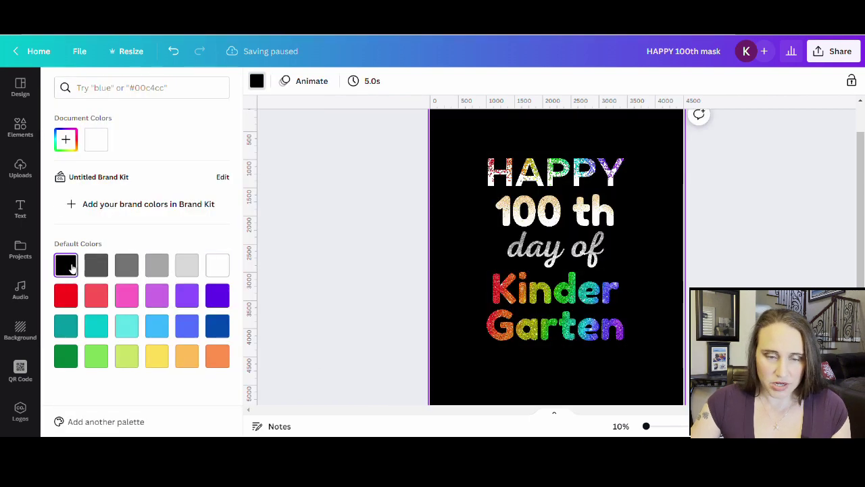
left_click(284, 223)
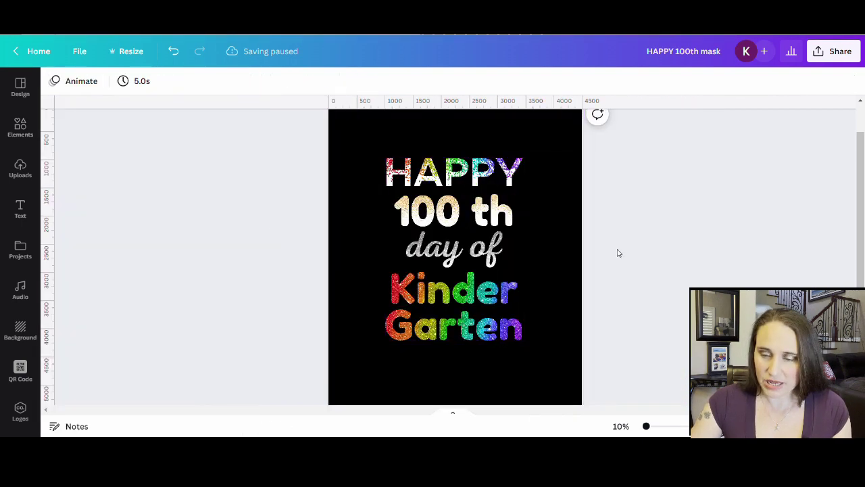
scroll(617, 251, "up", 1)
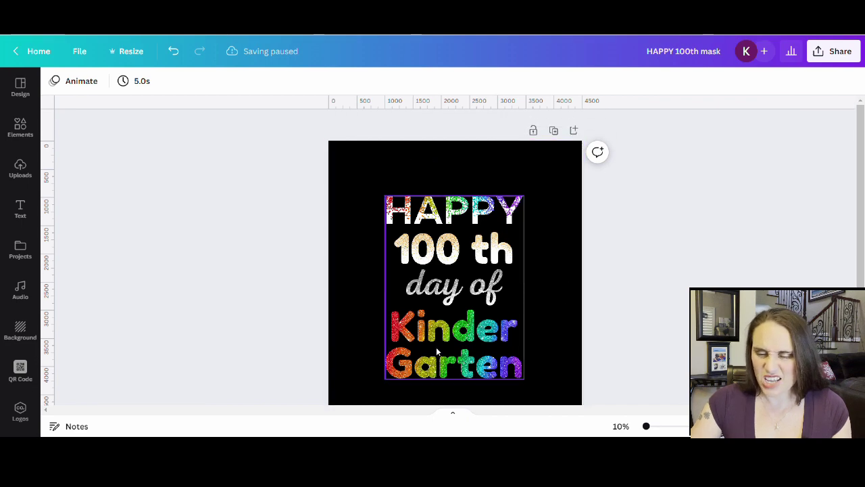
Enlarge the glitter lettering to nearly the full page height and centre it on the black page.
left_click_drag(436, 347, 391, 303)
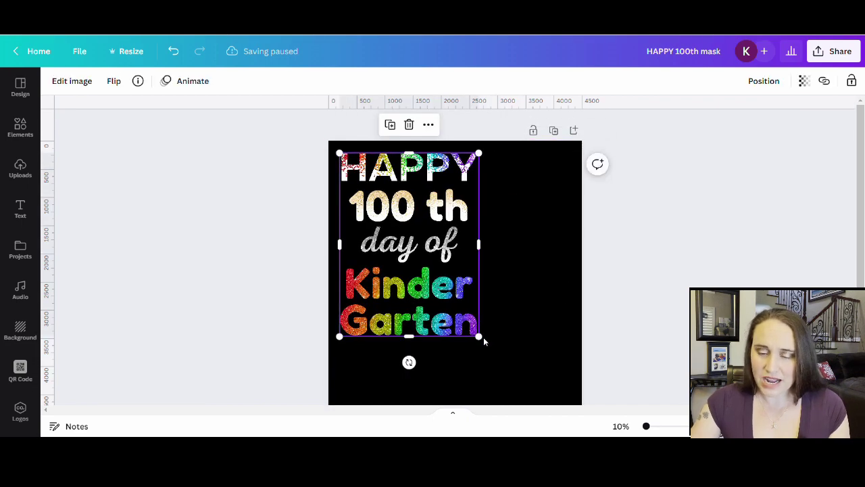
left_click_drag(483, 342, 559, 404)
scroll(509, 296, "down", 2)
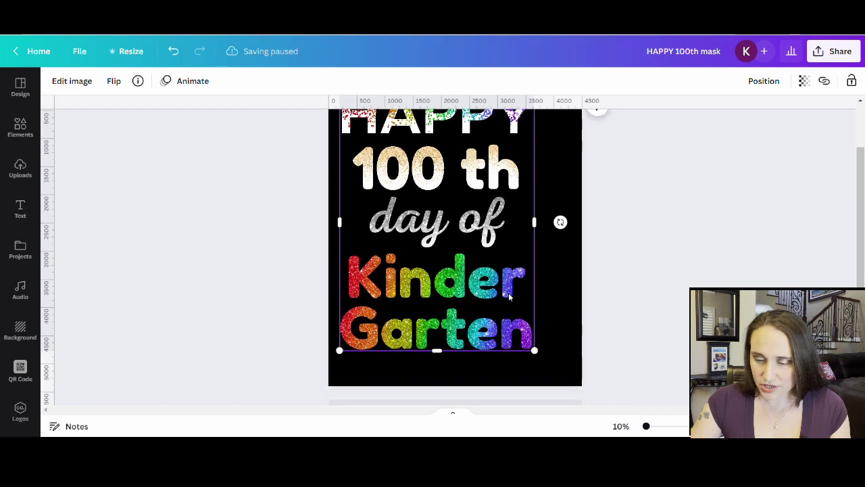
scroll(509, 296, "down", 1)
left_click_drag(509, 295, 500, 274)
scroll(509, 270, "up", 3)
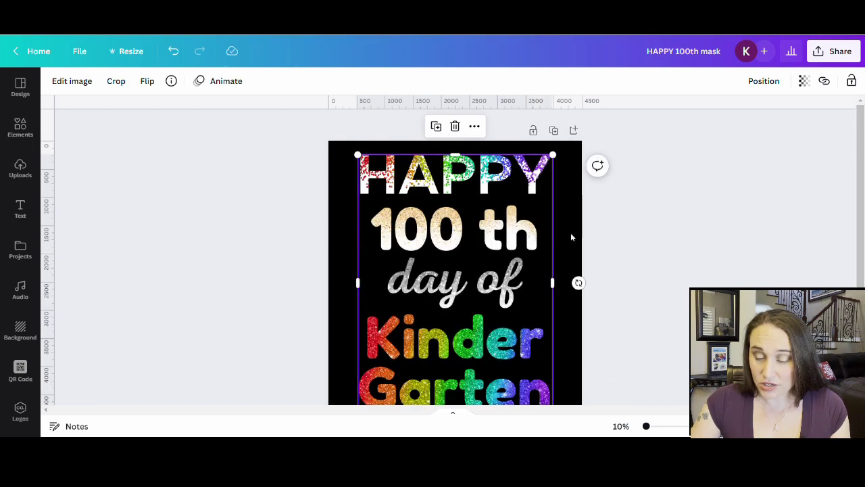
left_click(689, 214)
Examine the enlarged lettering with its glow from "HAPPY" down to "Garten" on the black page.
scroll(701, 228, "down", 2)
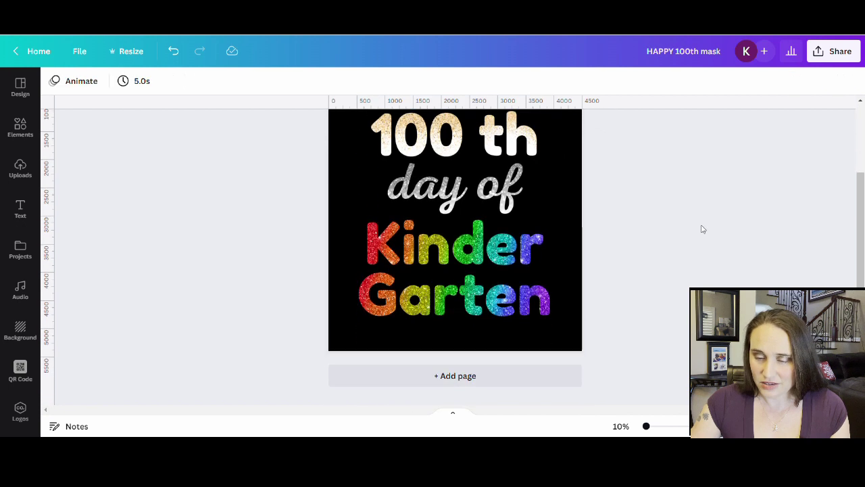
scroll(691, 227, "up", 1)
scroll(690, 227, "up", 1)
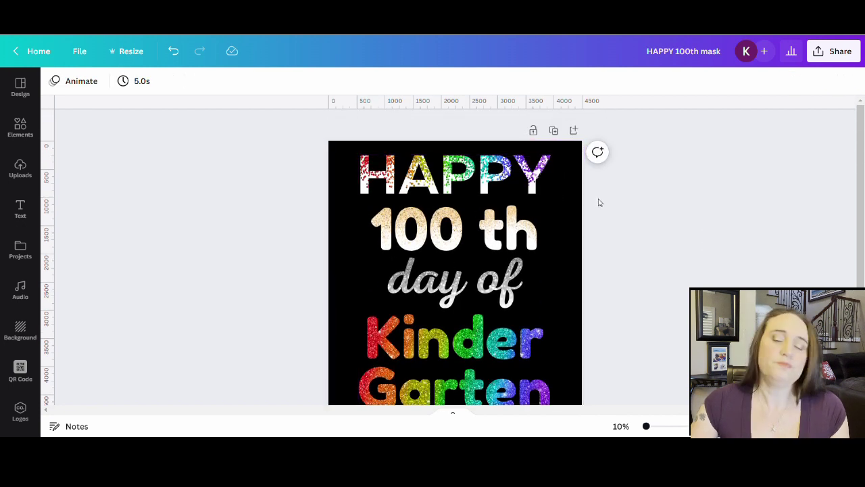
left_click(547, 310)
scroll(506, 244, "down", 2)
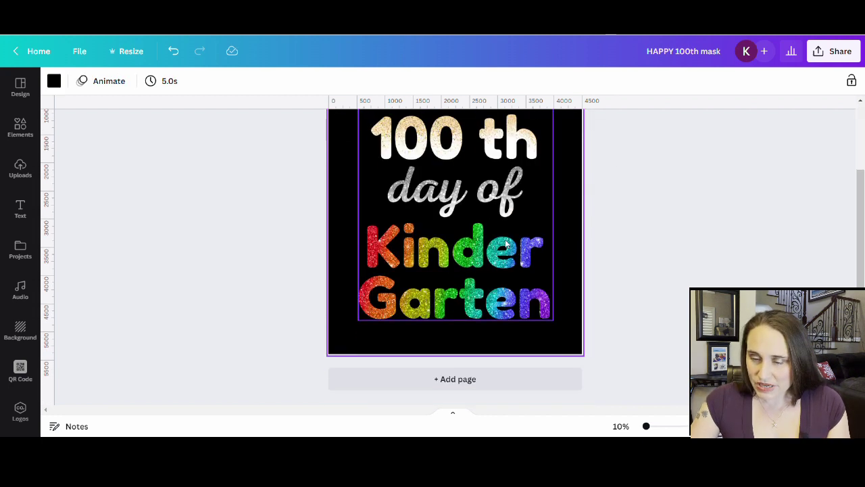
scroll(186, 159, "up", 1)
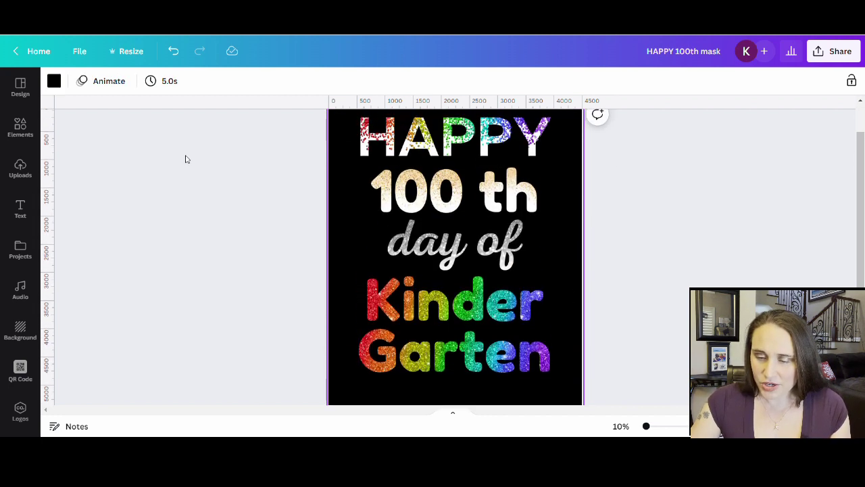
scroll(584, 179, "up", 1)
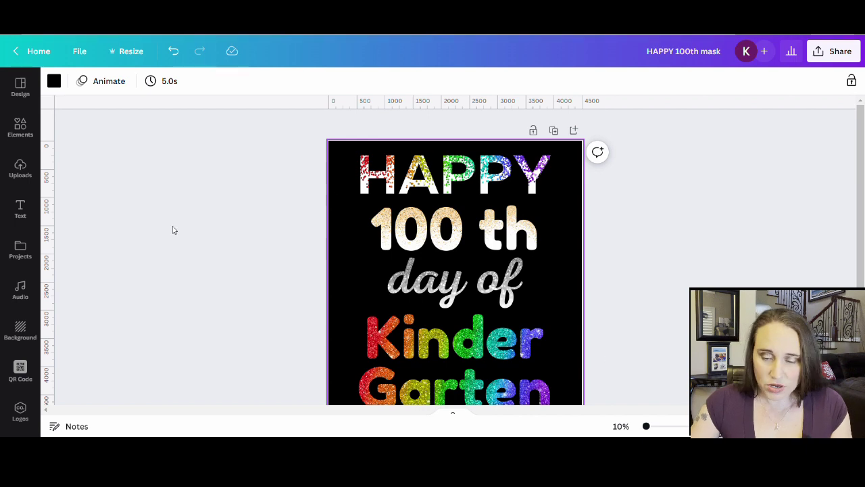
Search the graphics for "confeti" and browse the results for a colourful scattered confetti design.
left_click(21, 127)
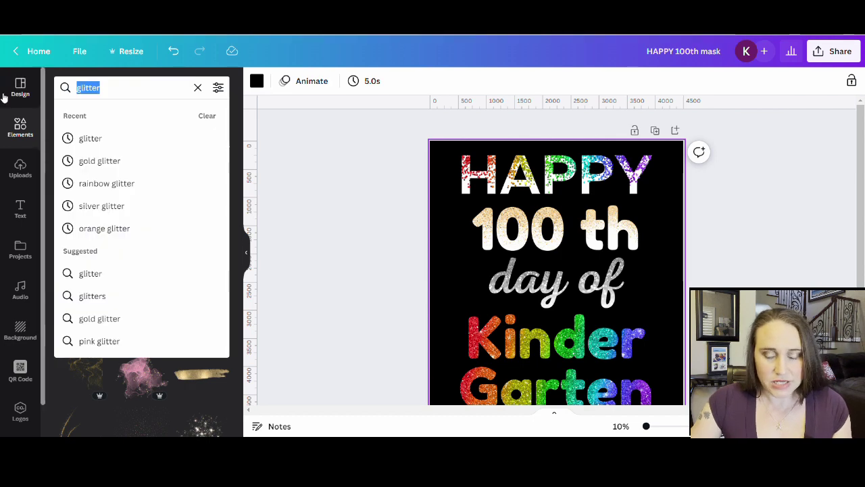
type("confeti")
key("Return")
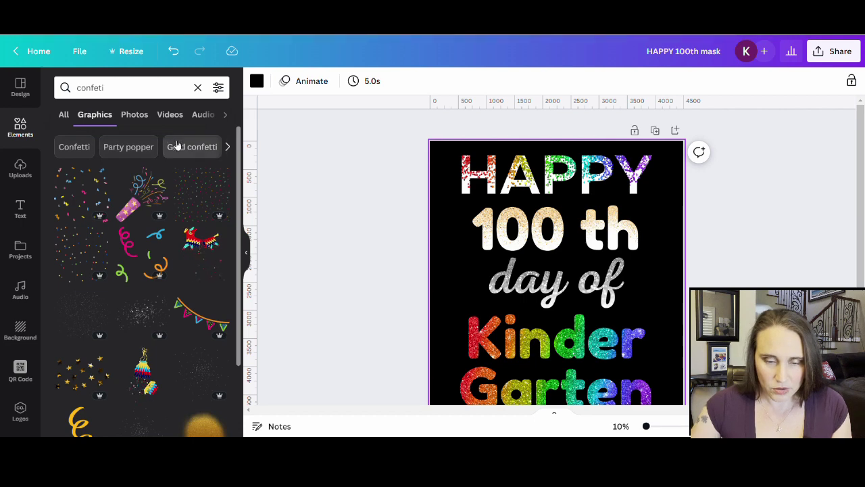
scroll(200, 205, "down", 1)
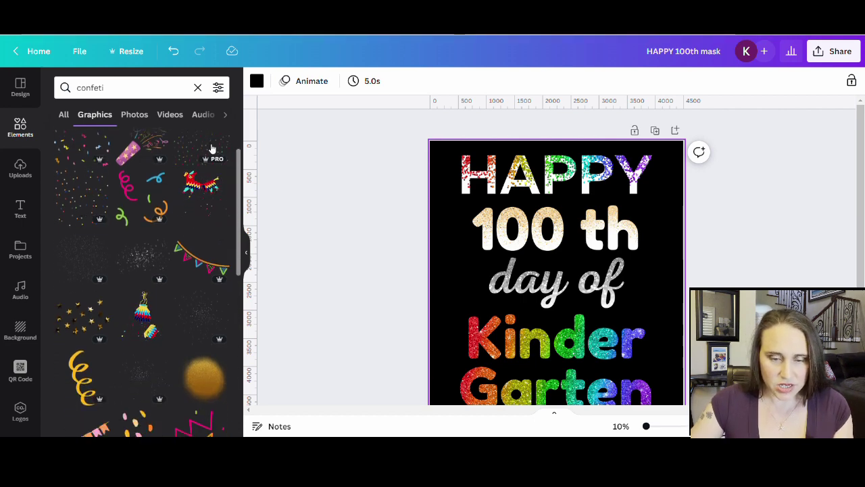
scroll(200, 205, "up", 1)
scroll(200, 200, "down", 1)
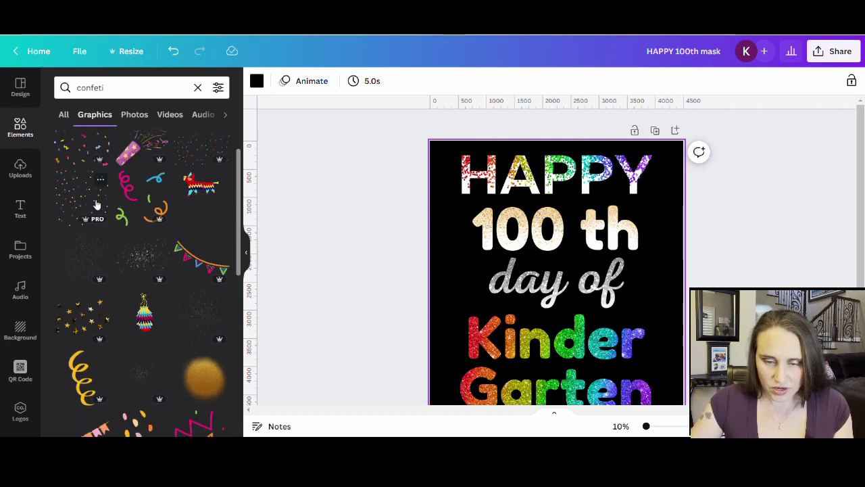
scroll(96, 205, "down", 5)
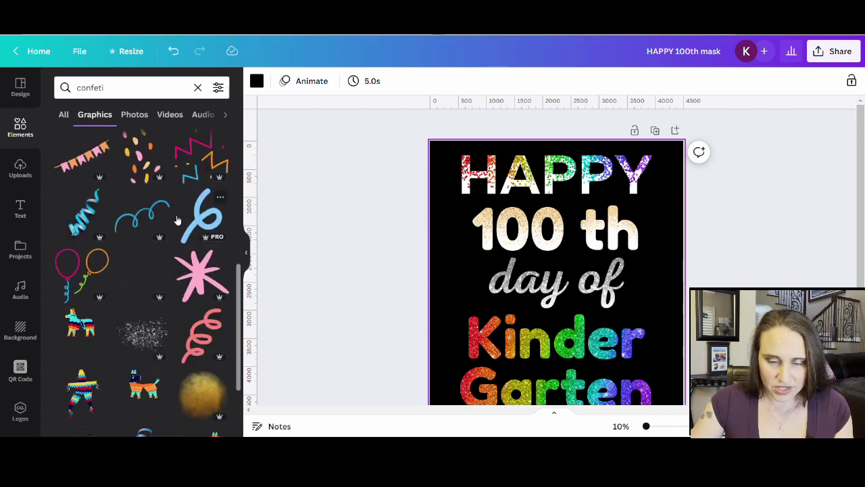
scroll(177, 219, "down", 6)
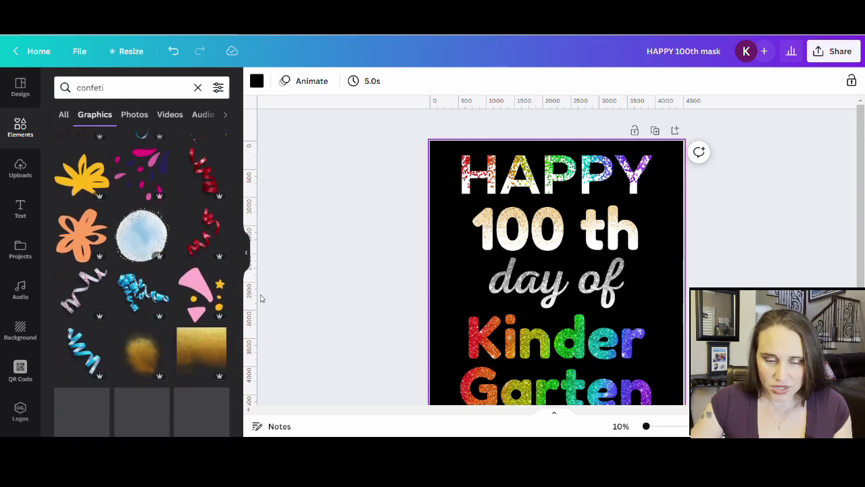
scroll(153, 298, "down", 3)
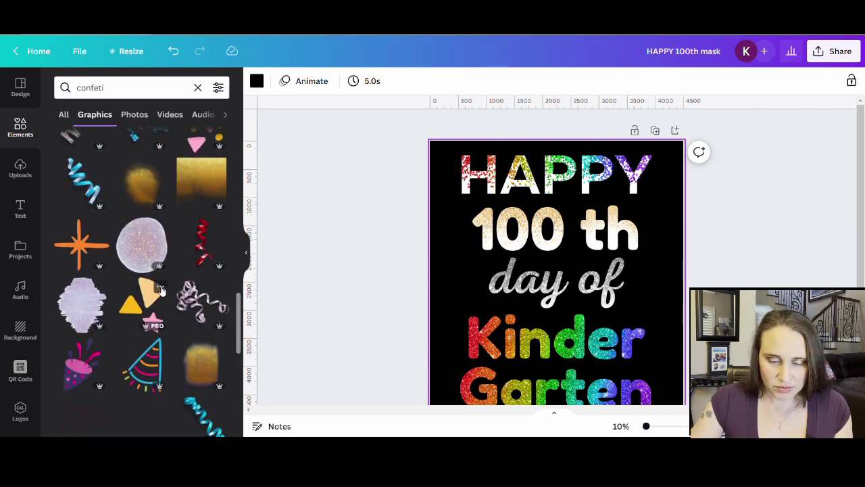
scroll(161, 289, "down", 8)
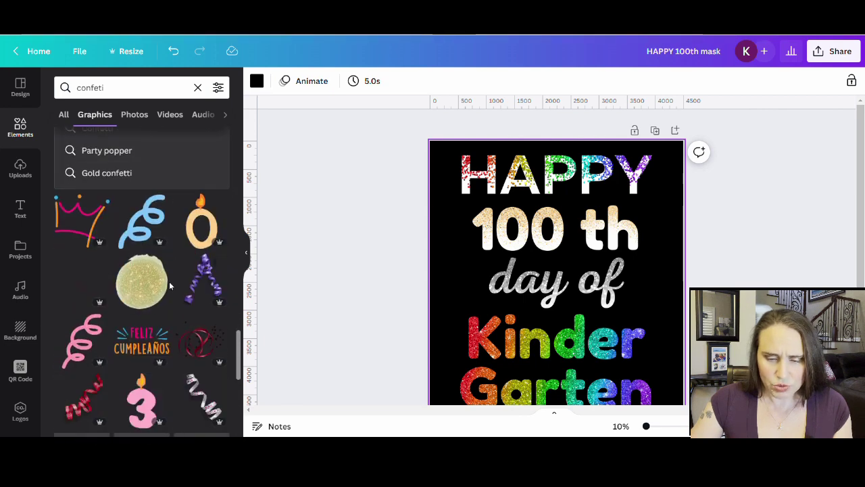
scroll(155, 270, "up", 5)
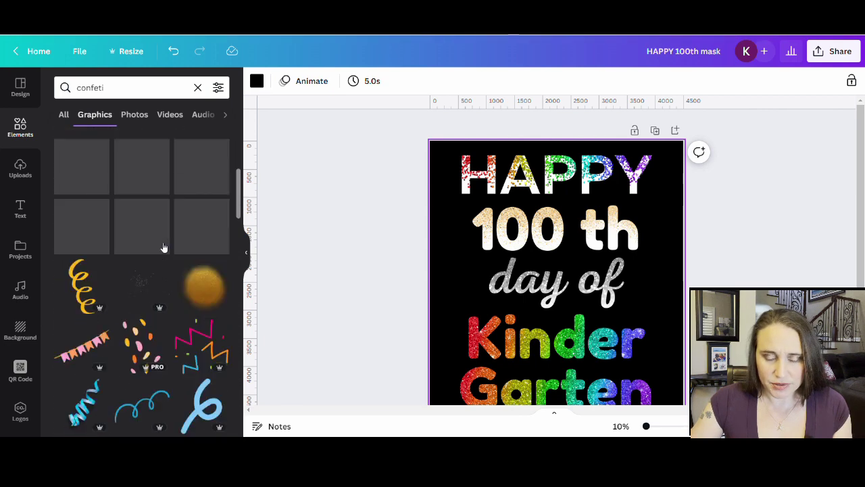
scroll(190, 242, "up", 3)
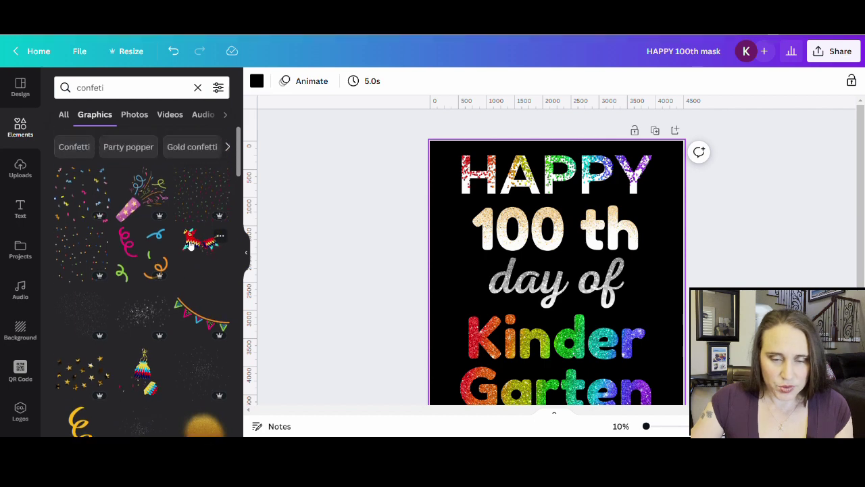
Add the multicoloured streamer confetti at the page's upper-left corner, enlarged to about two thirds of the page width, and place a copy beside it.
left_click(78, 201)
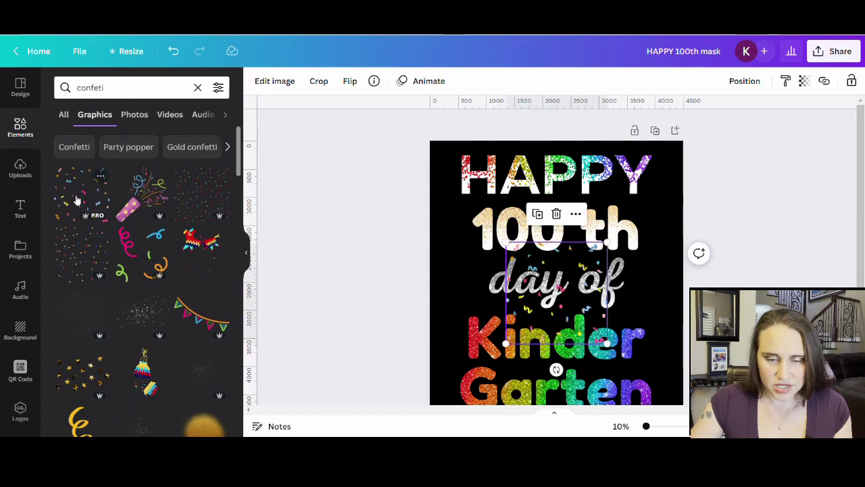
left_click_drag(558, 306, 484, 204)
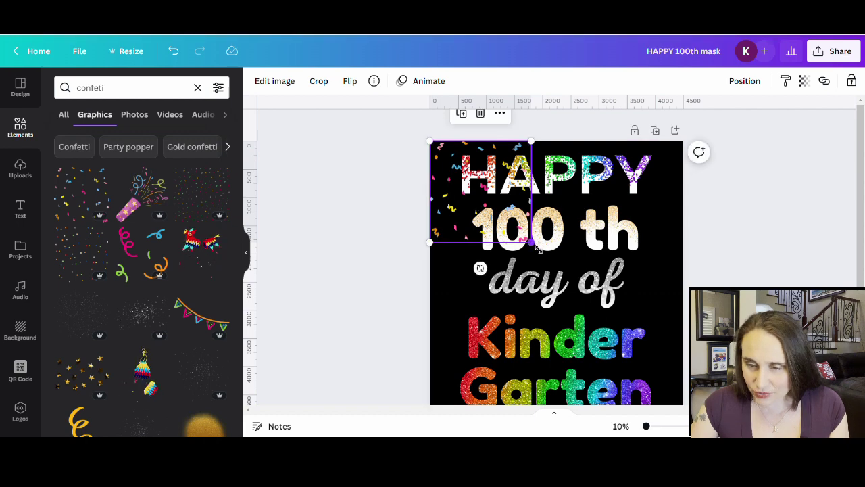
left_click_drag(531, 241, 593, 325)
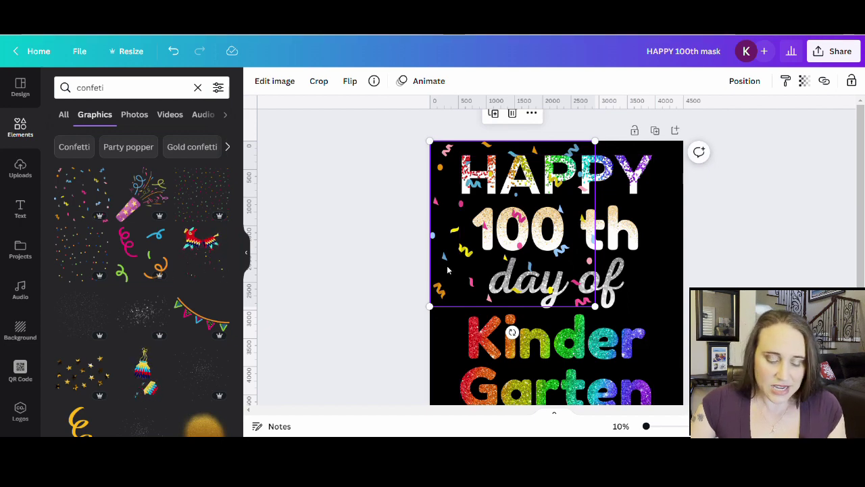
left_click_drag(447, 270, 637, 259)
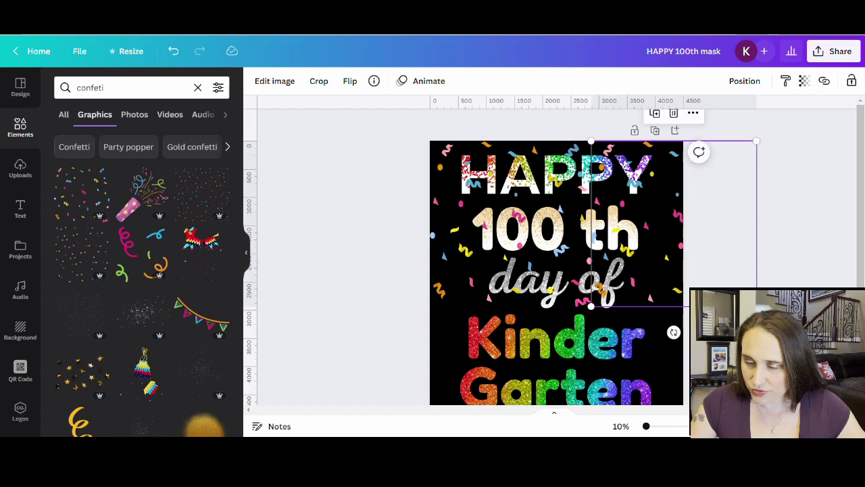
left_click(676, 366)
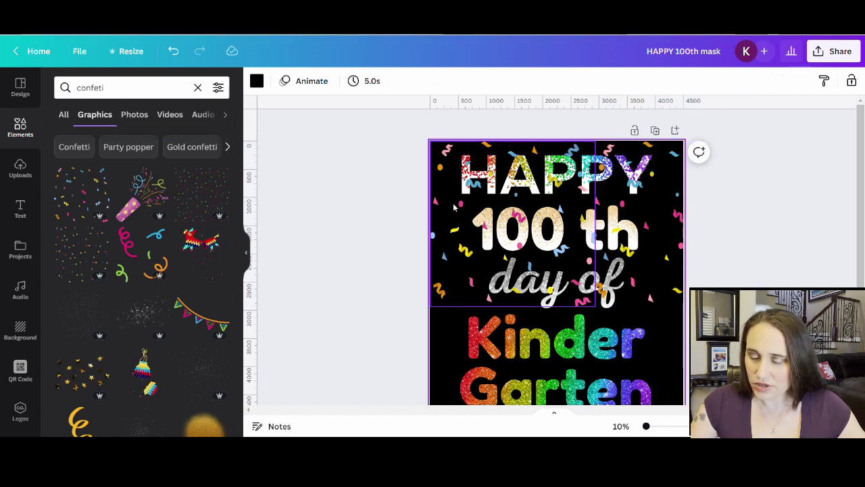
Send both upper confetti pieces to the back, behind the glitter lettering.
left_click(666, 208)
right_click(668, 210)
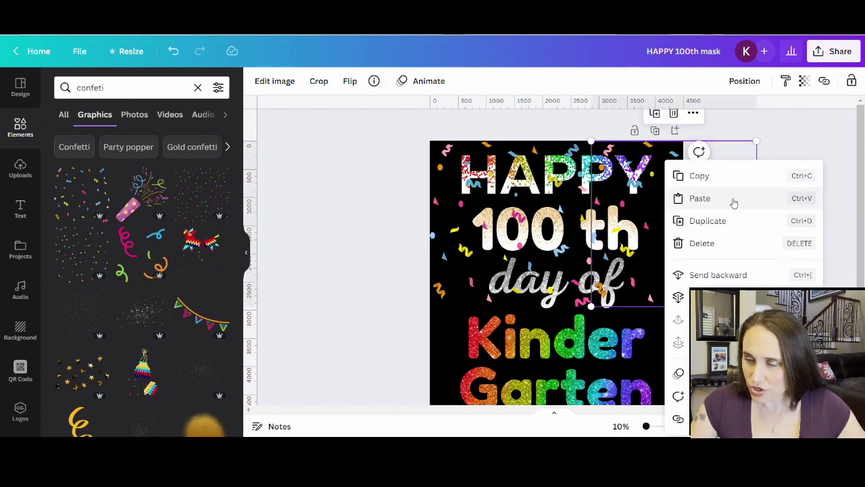
key("Escape")
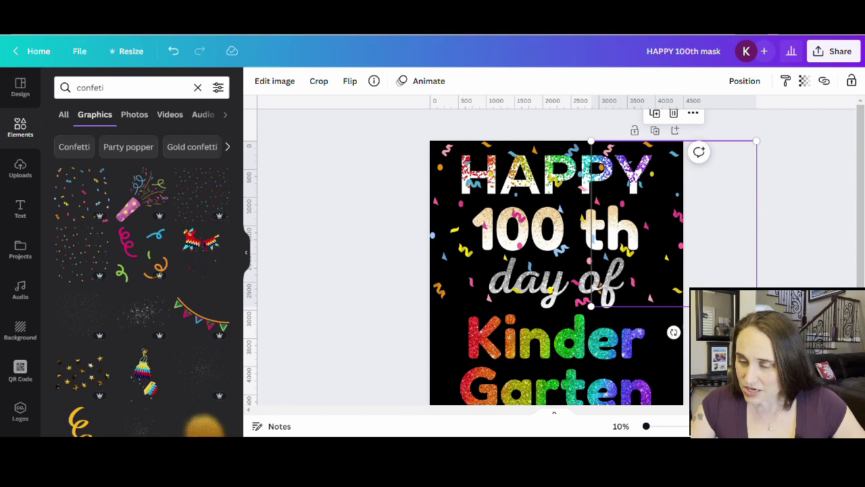
key("Escape")
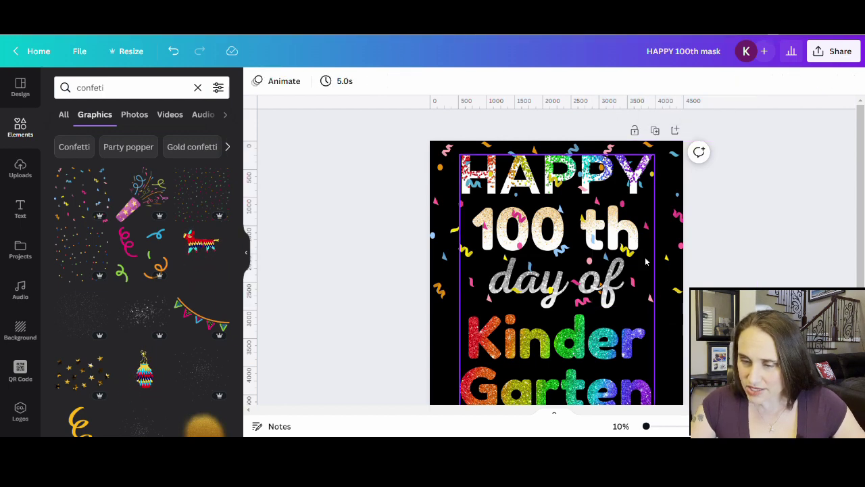
right_click(443, 258)
left_click(474, 297)
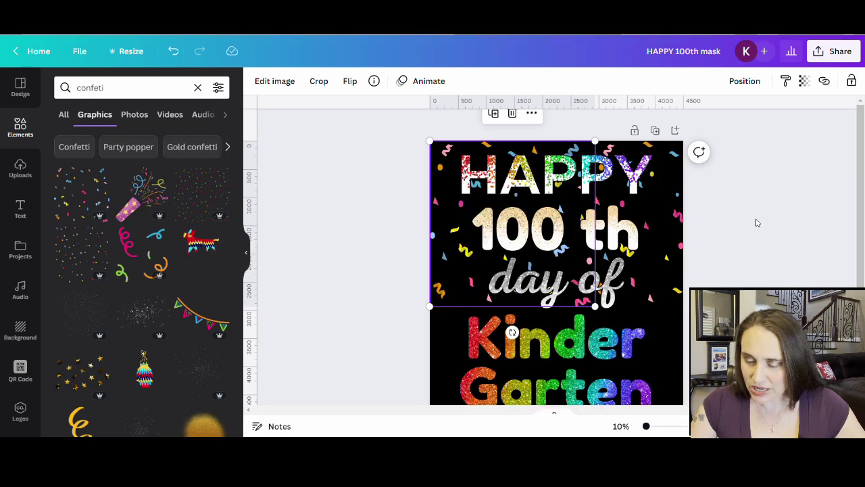
Place two more copies of the confetti side by side over the page's lower half, around "Kinder Garten".
scroll(507, 270, "down", 2)
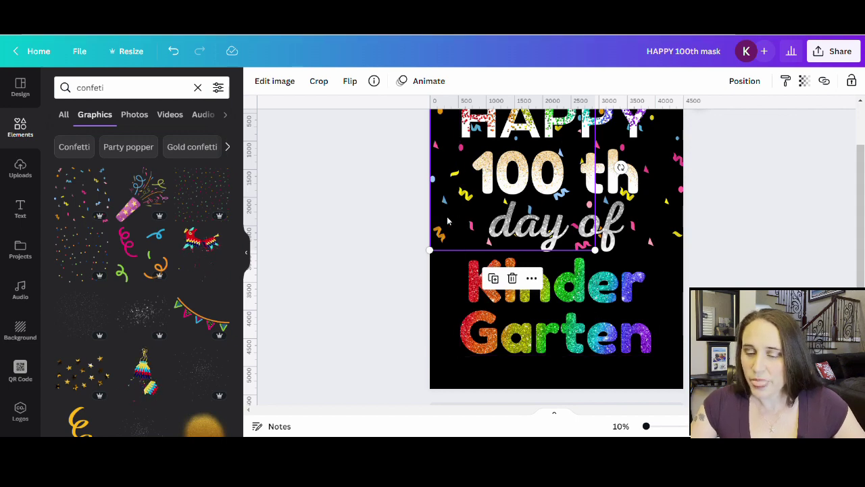
key("ctrl+z")
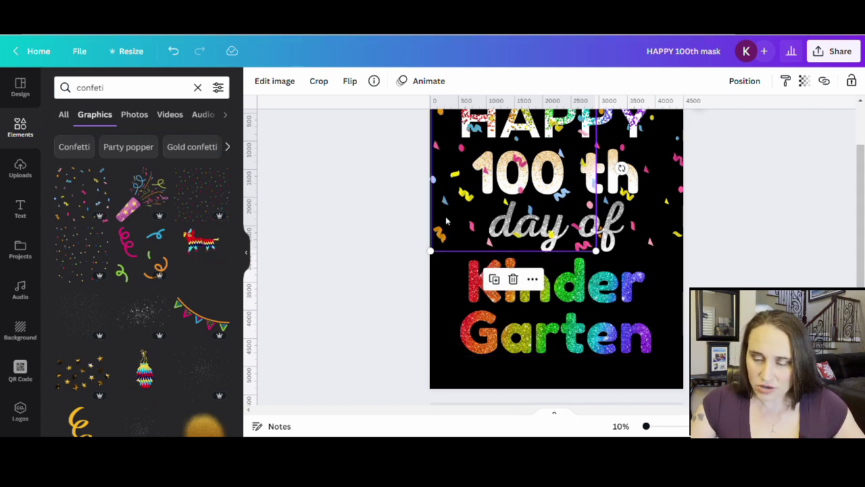
left_click_drag(446, 221, 611, 382)
Send the two lower confetti pieces to the back so "Kinder Garten" sits in front of them.
right_click(642, 366)
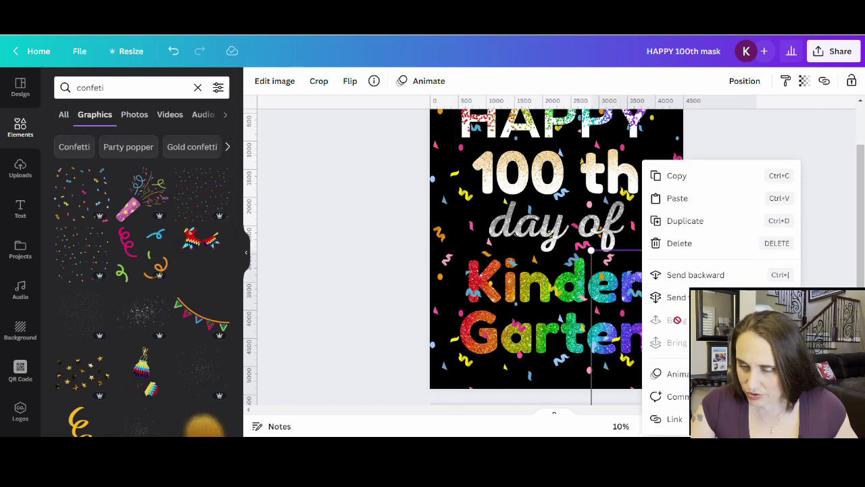
key("Escape")
right_click(451, 367)
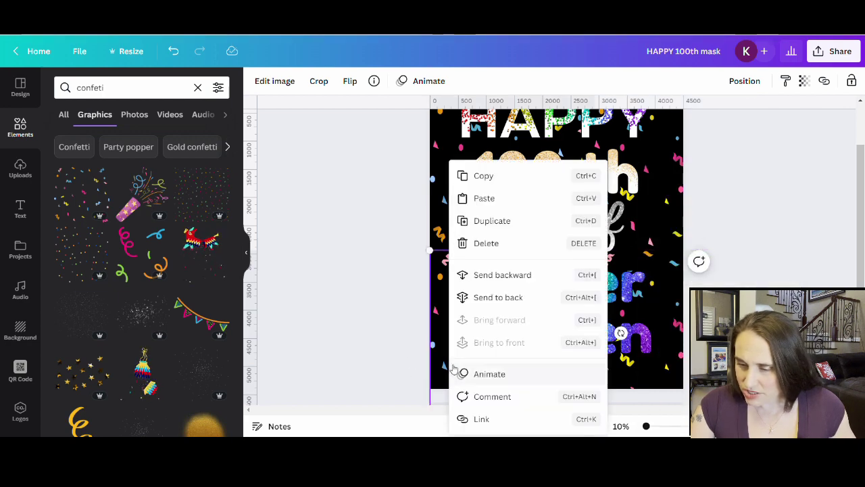
left_click(498, 297)
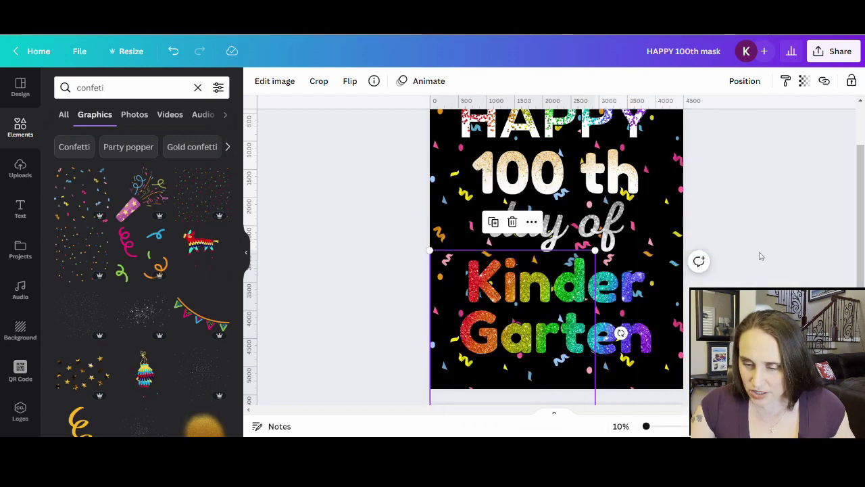
left_click(757, 287)
scroll(680, 273, "up", 1)
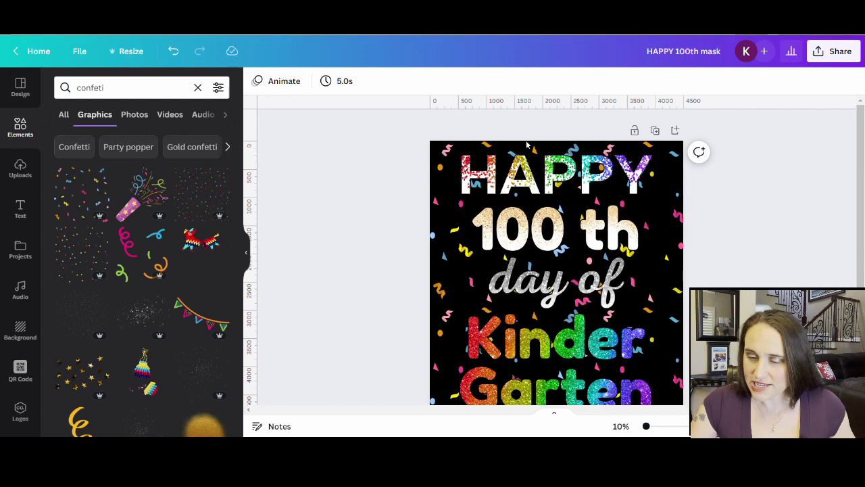
scroll(680, 274, "down", 3)
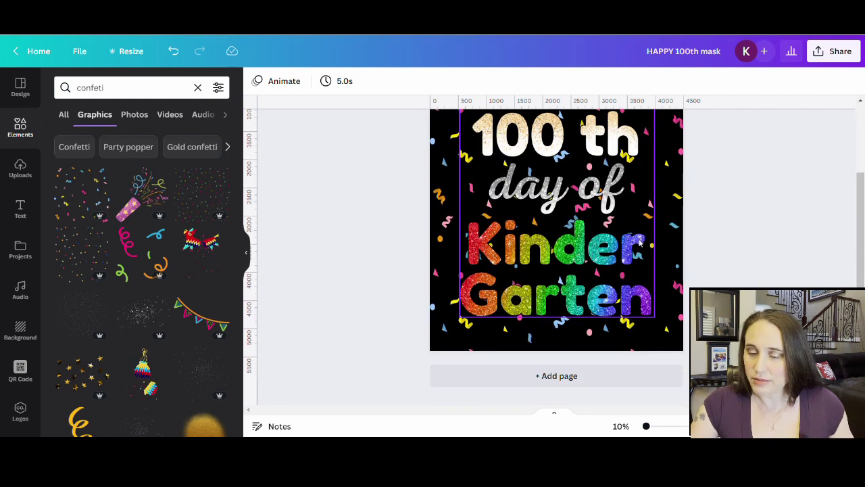
scroll(638, 243, "up", 3)
scroll(753, 251, "down", 3)
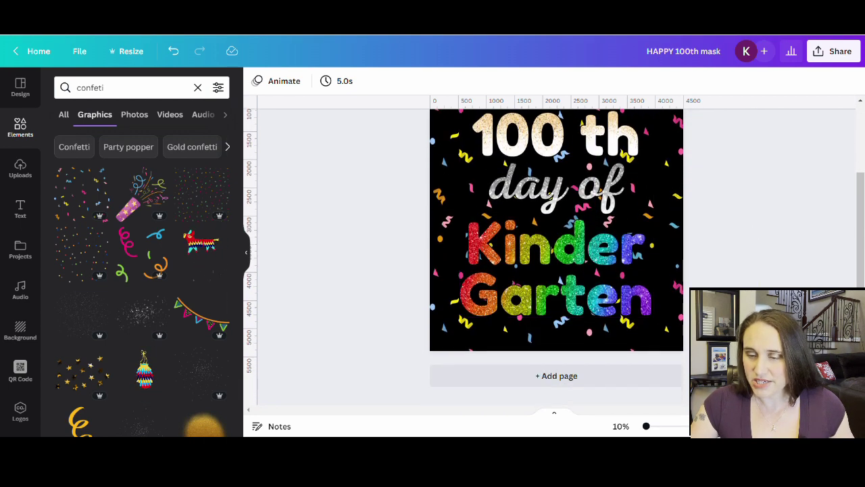
scroll(512, 135, "up", 3)
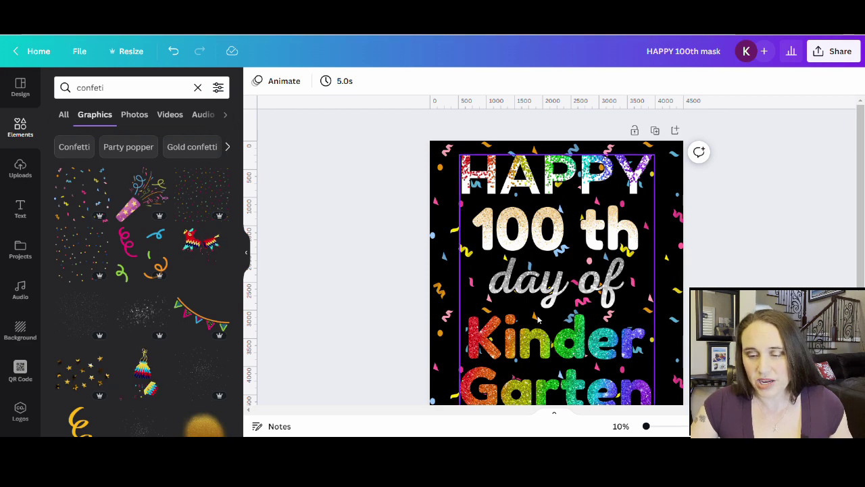
Search the graphics for "school supplies" and browse the results for a suitable illustration.
left_click(131, 88)
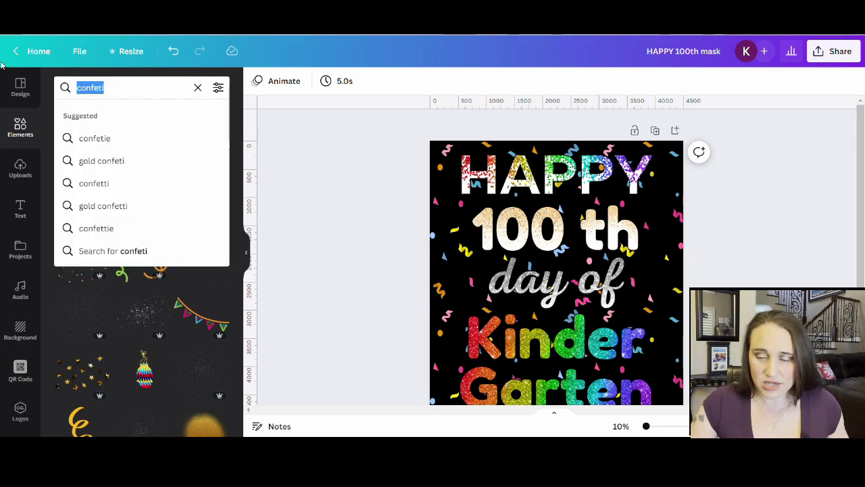
type("s")
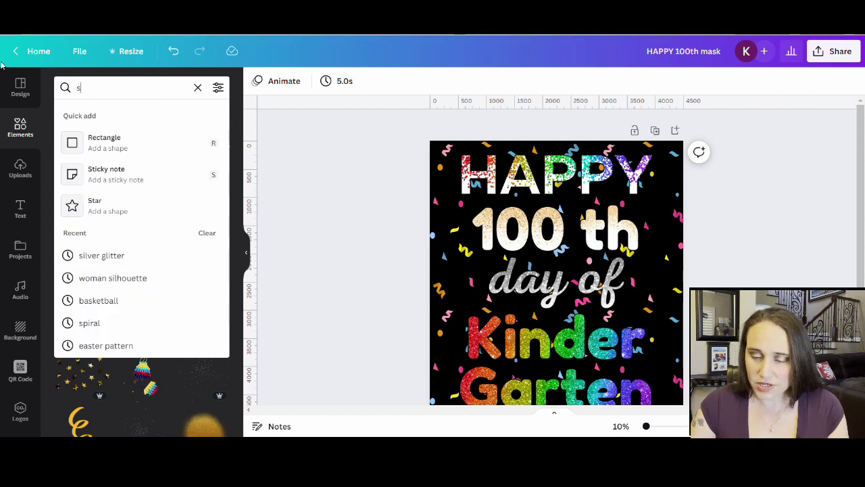
type("chool")
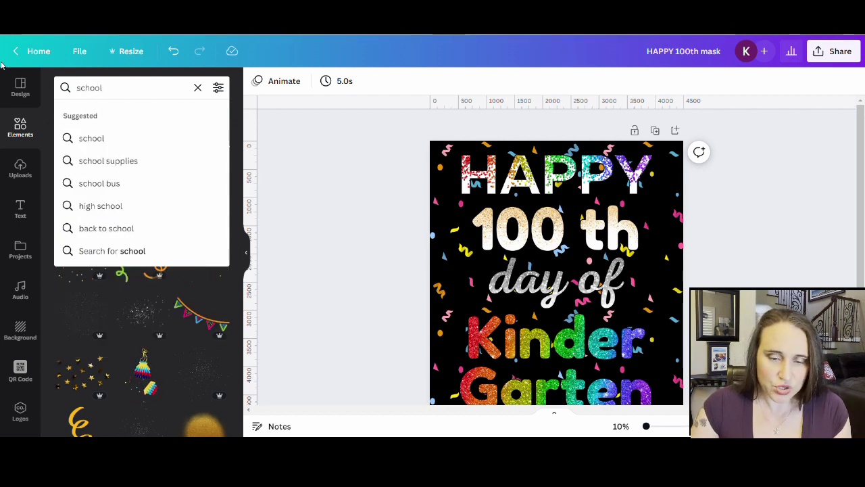
type(" supplies")
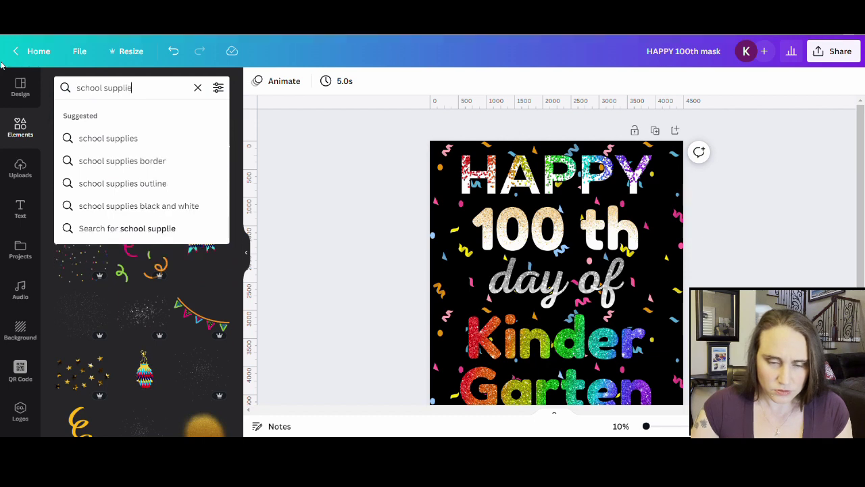
key("Return")
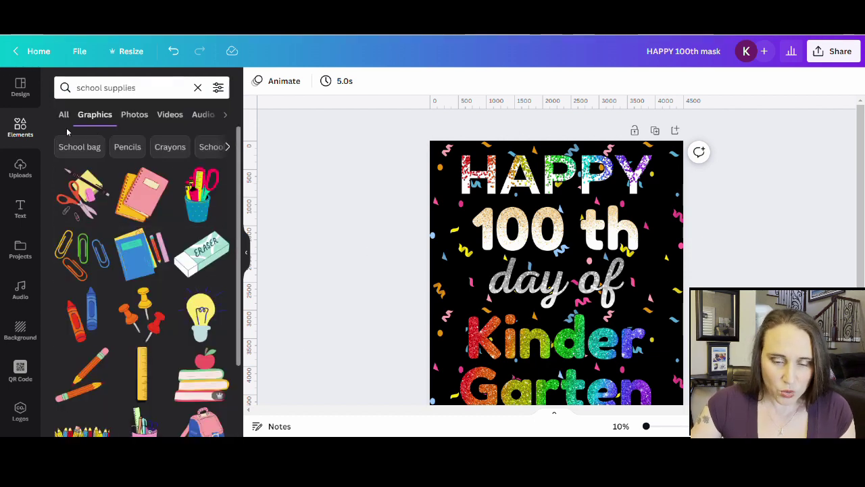
scroll(136, 189, "down", 5)
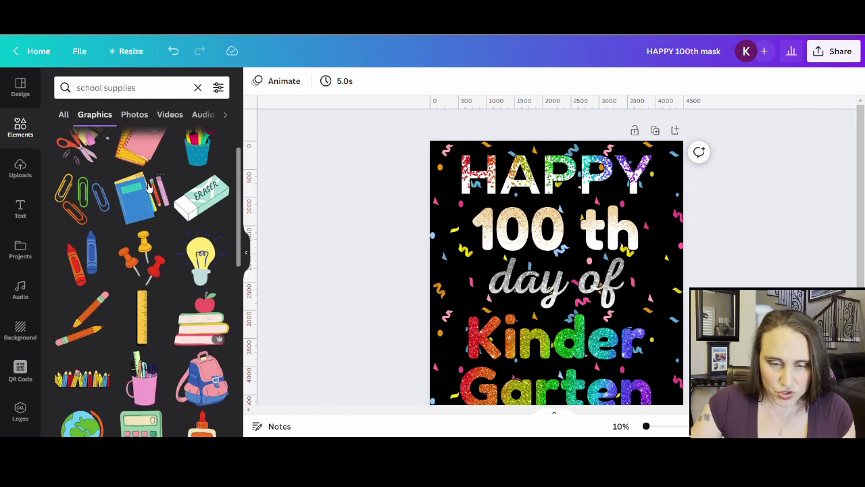
scroll(162, 189, "down", 3)
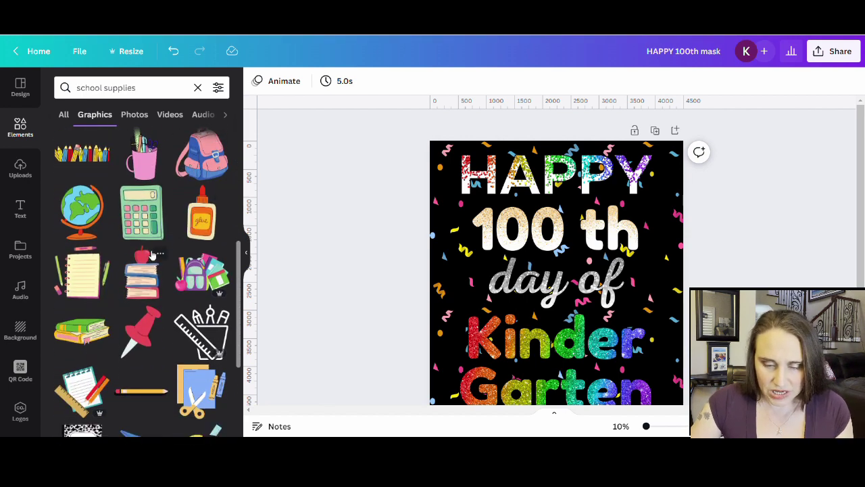
Look further through the school-supplies graphics for an illustration that suits the lettering.
scroll(154, 254, "down", 2)
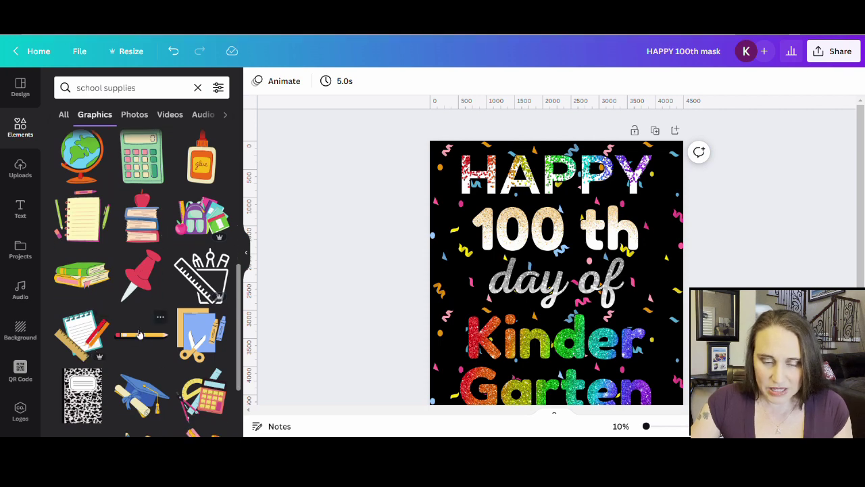
scroll(162, 256, "down", 2)
scroll(189, 291, "down", 6)
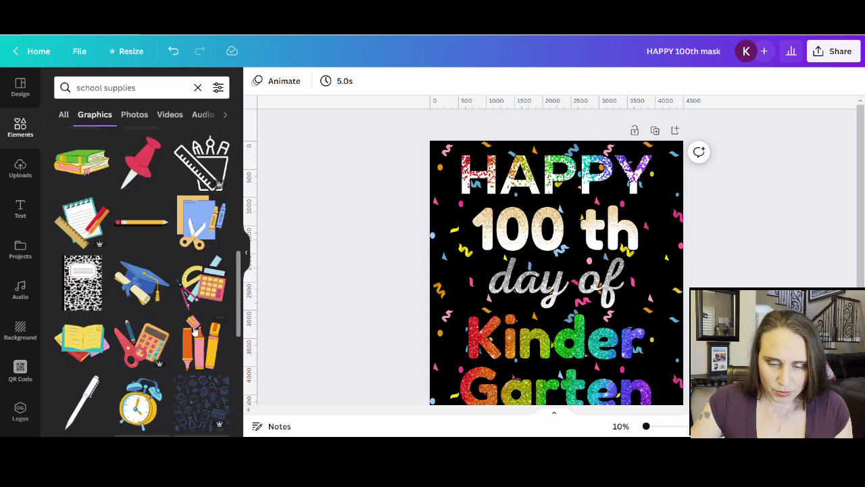
scroll(100, 290, "down", 4)
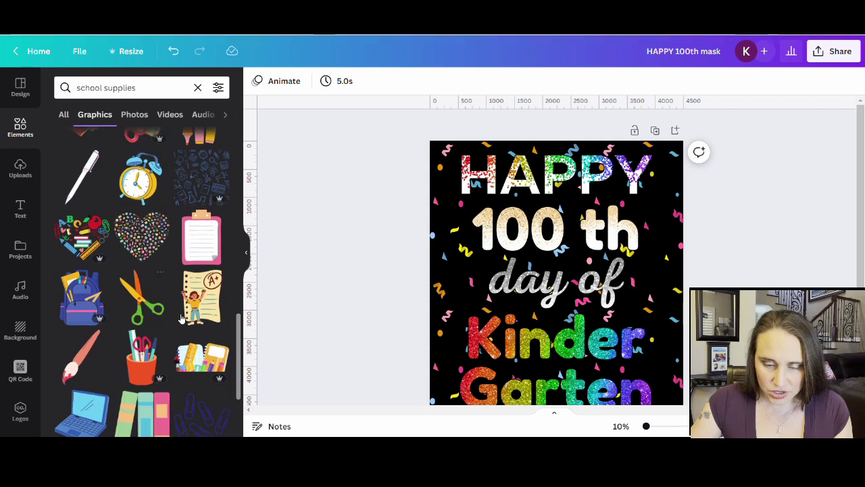
scroll(155, 281, "down", 8)
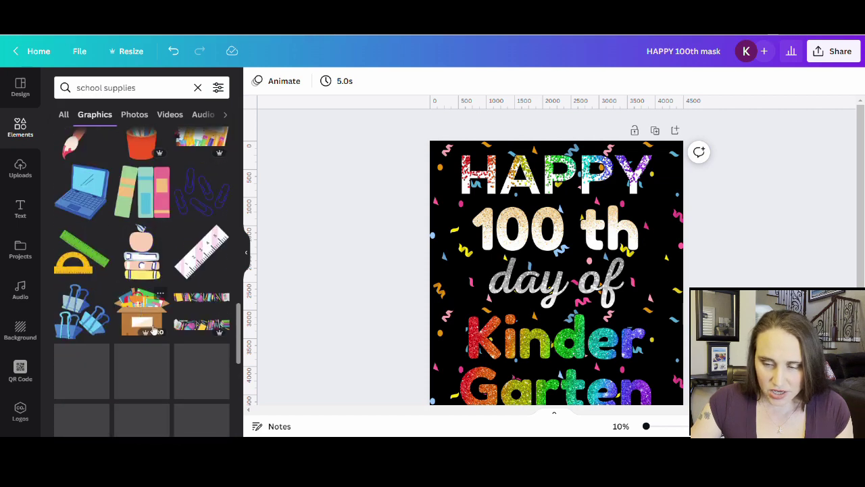
scroll(155, 281, "down", 10)
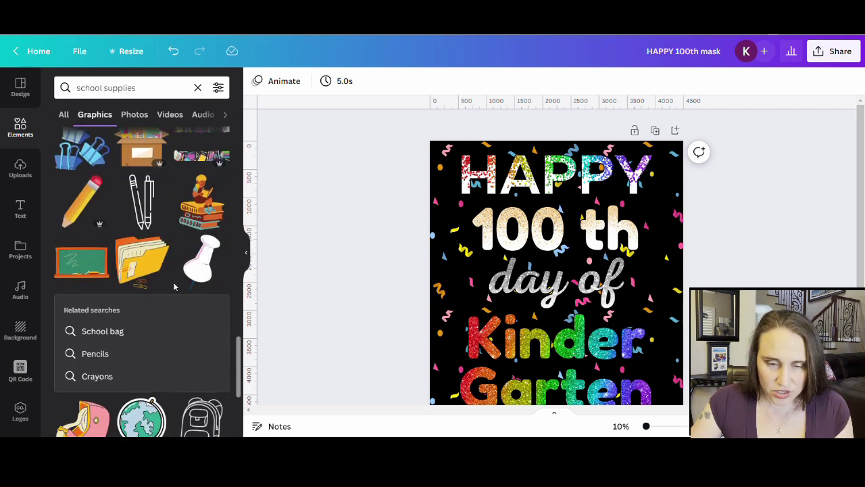
scroll(181, 271, "down", 5)
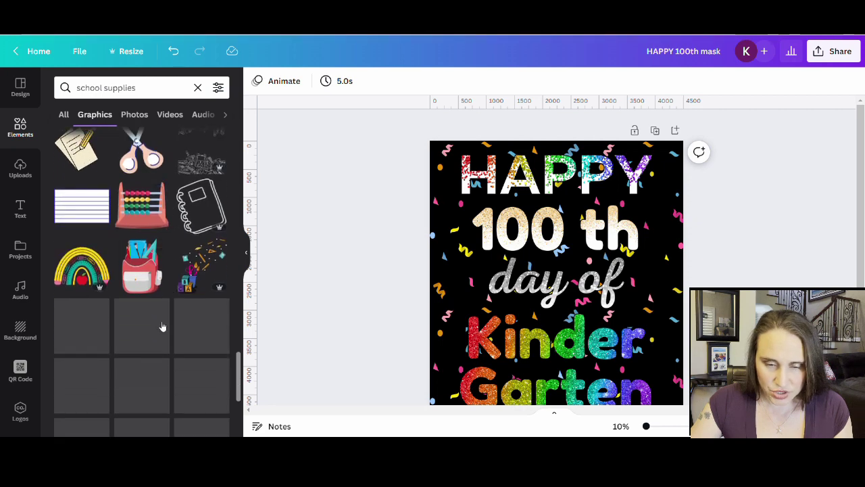
scroll(162, 328, "down", 8)
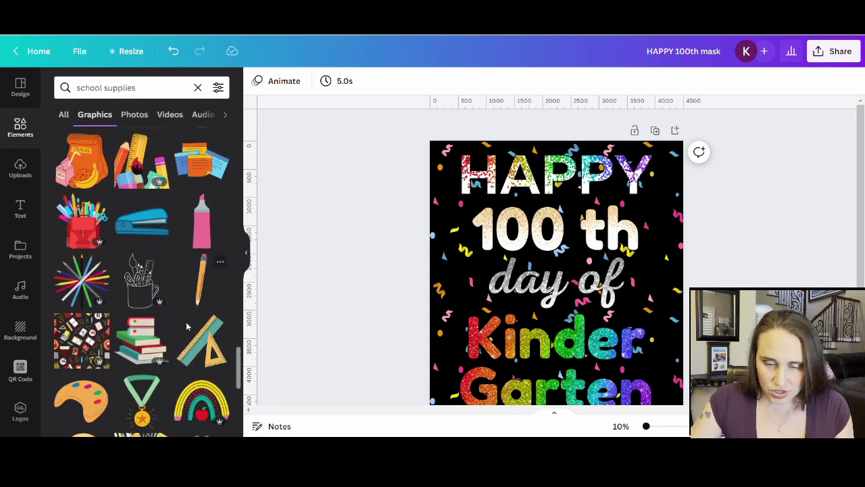
Search the graphics for "pencil" and add the slanted yellow pencil with a pink eraser to the page.
left_click(152, 88)
type("penci")
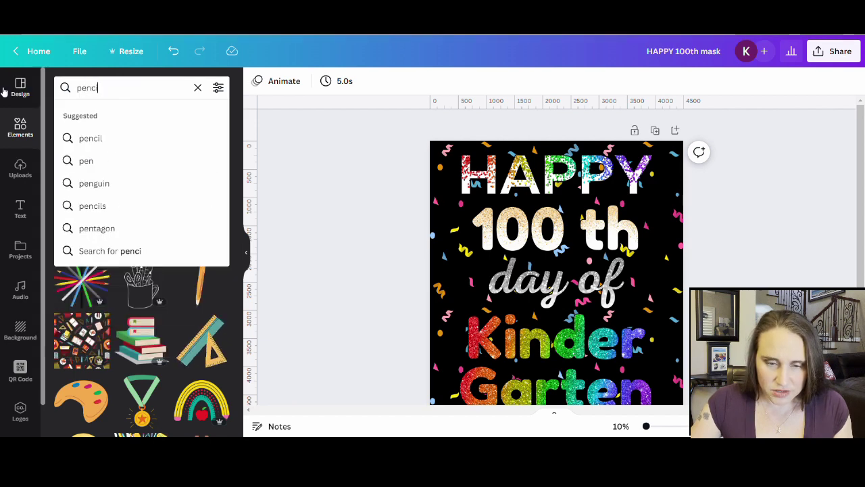
type("l")
key("Return")
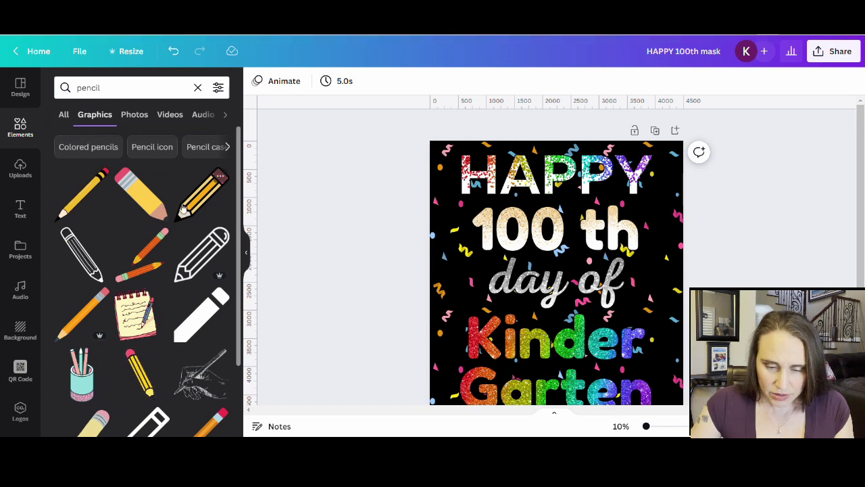
scroll(183, 208, "down", 5)
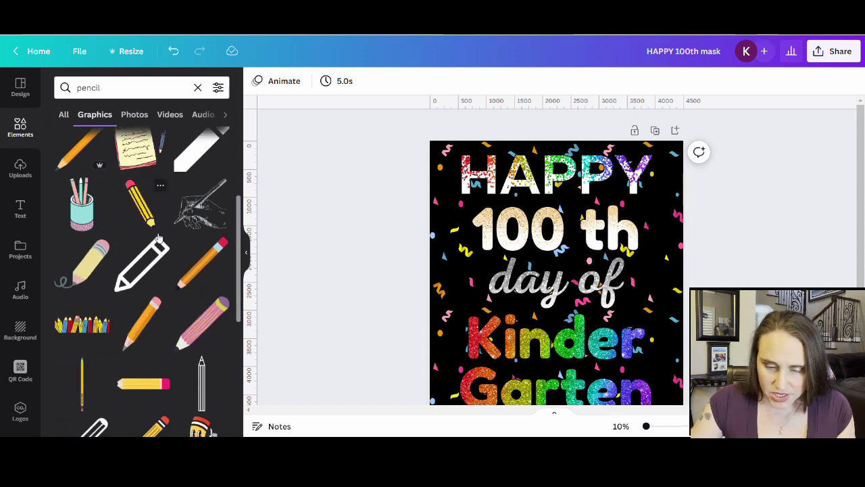
scroll(158, 238, "down", 3)
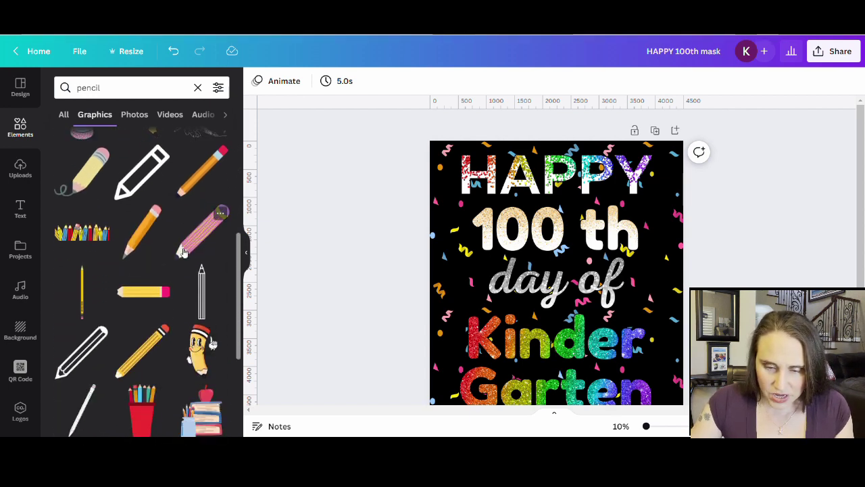
scroll(182, 252, "down", 8)
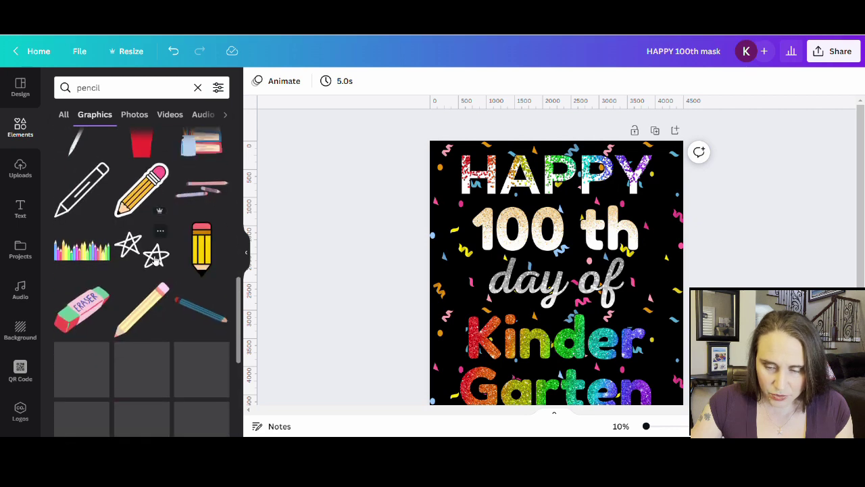
scroll(155, 261, "down", 2)
scroll(181, 250, "down", 3)
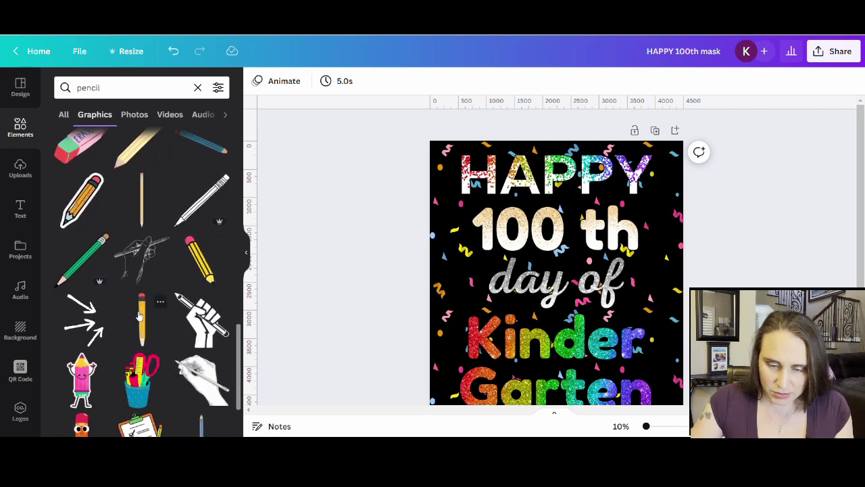
scroll(163, 331, "down", 8)
scroll(160, 224, "down", 4)
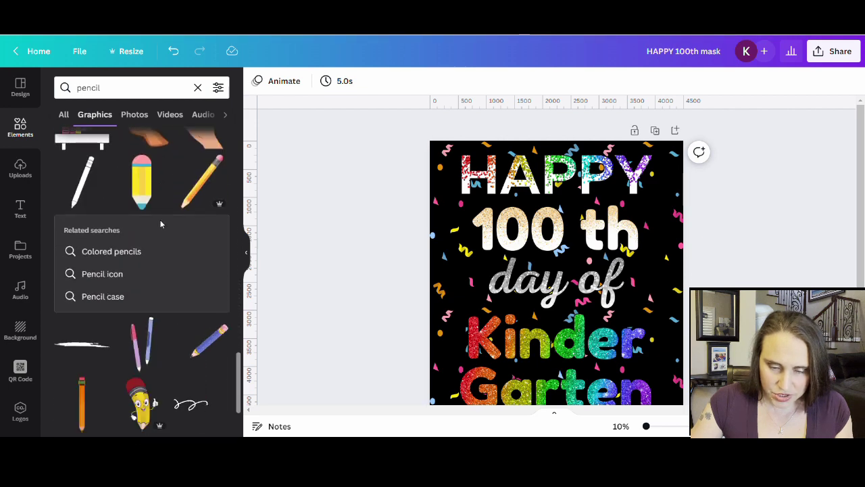
left_click(197, 195)
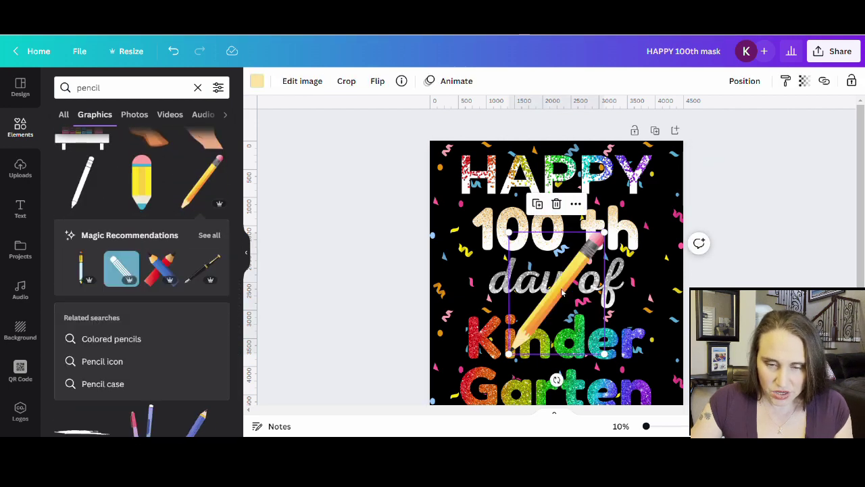
Rotate the pencil nearly upright, shrink it and place it along the page's left edge beside "100 th" and "day of".
left_click_drag(551, 270, 473, 287)
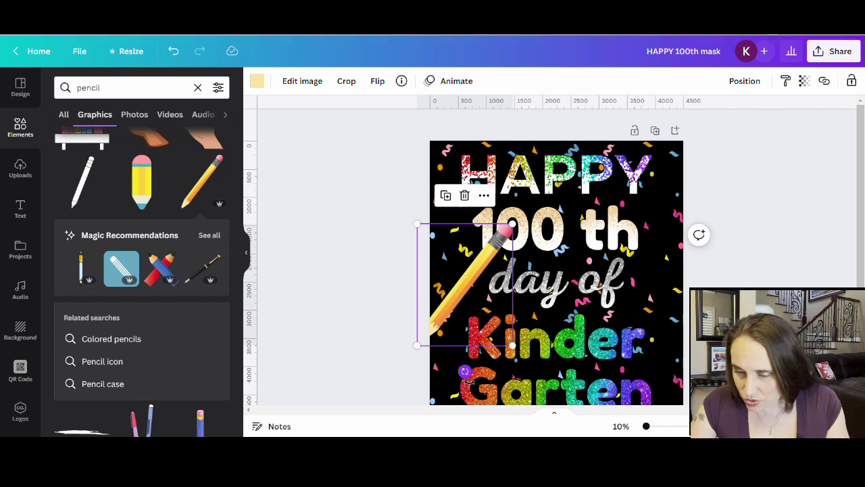
left_click_drag(465, 371, 502, 370)
left_click_drag(530, 317, 508, 305)
left_click_drag(460, 277, 459, 258)
left_click_drag(475, 316, 490, 320)
left_click_drag(457, 268, 460, 275)
left_click(374, 354)
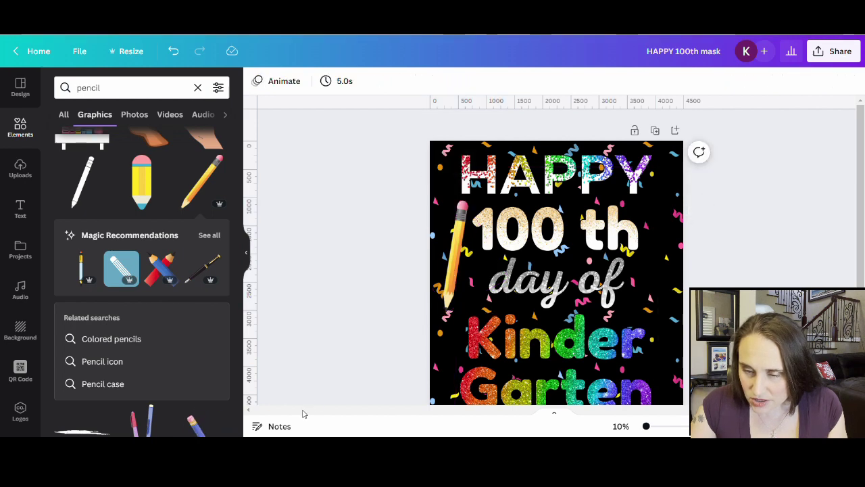
Search the graphics for "crayon" and add the upright green crayon to the page.
left_click(134, 90)
type("cray")
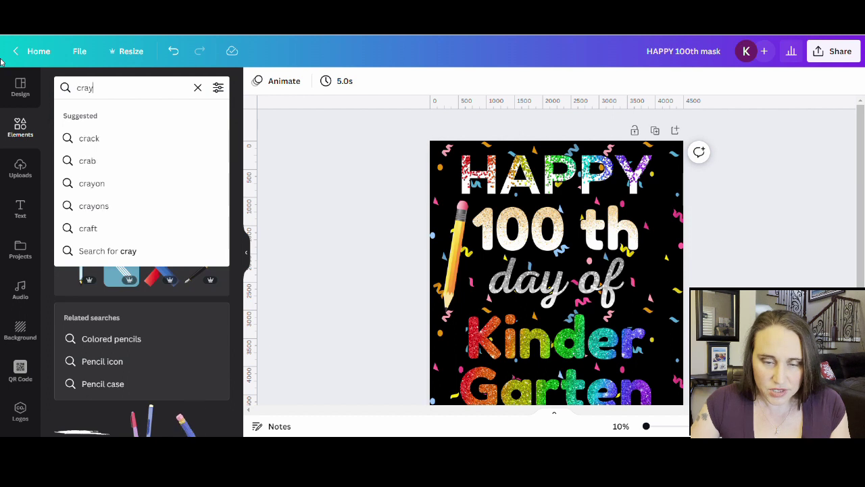
type("on")
key("Return")
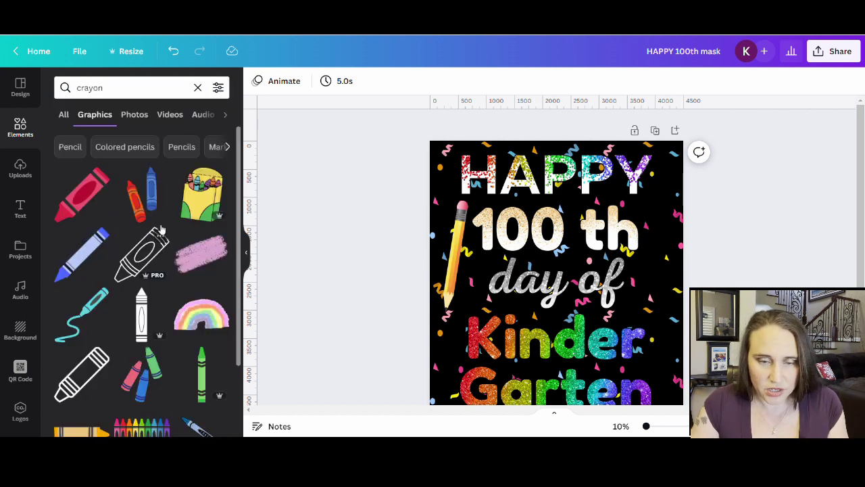
scroll(732, 249, "down", 2)
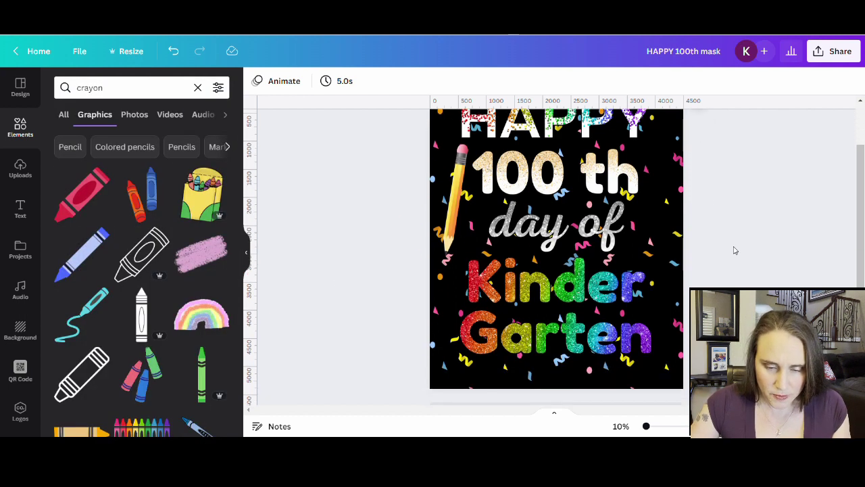
left_click(202, 375)
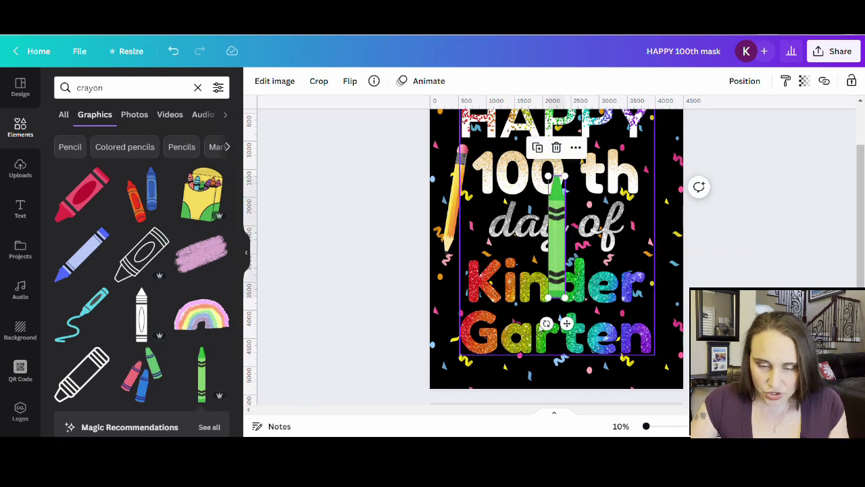
Rotate the green crayon so its tip points down and left, enlarge it and place it diagonally over the end of "Kinder Garten".
left_click_drag(547, 323, 606, 191)
left_click_drag(544, 247, 613, 342)
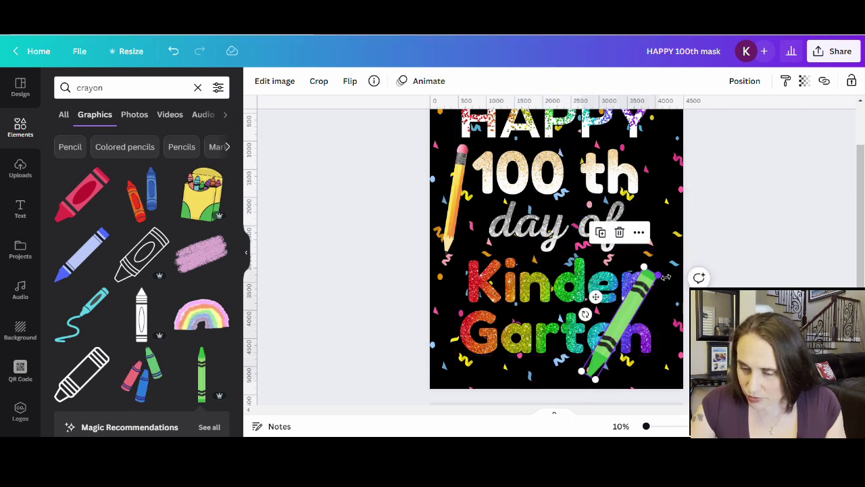
left_click_drag(667, 278, 686, 261)
left_click_drag(690, 257, 691, 256)
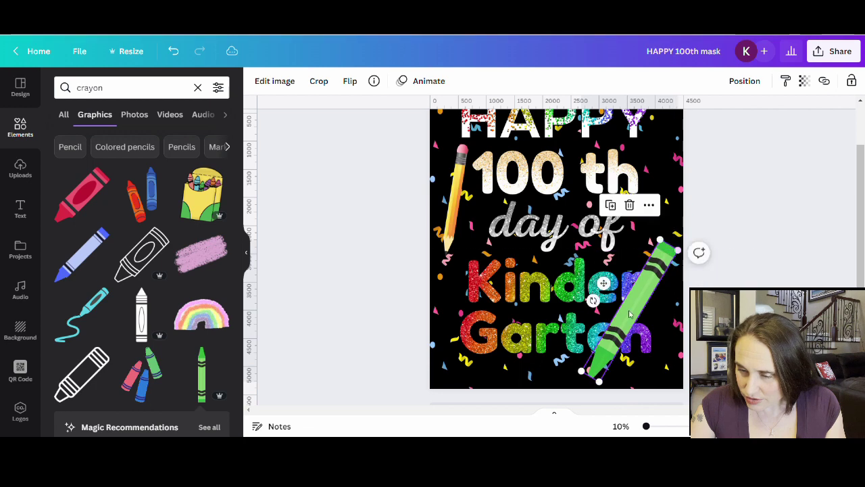
left_click_drag(634, 311, 638, 312)
Send the green crayon backward one layer so it sits behind the "Kinder Garten" lettering.
right_click(637, 312)
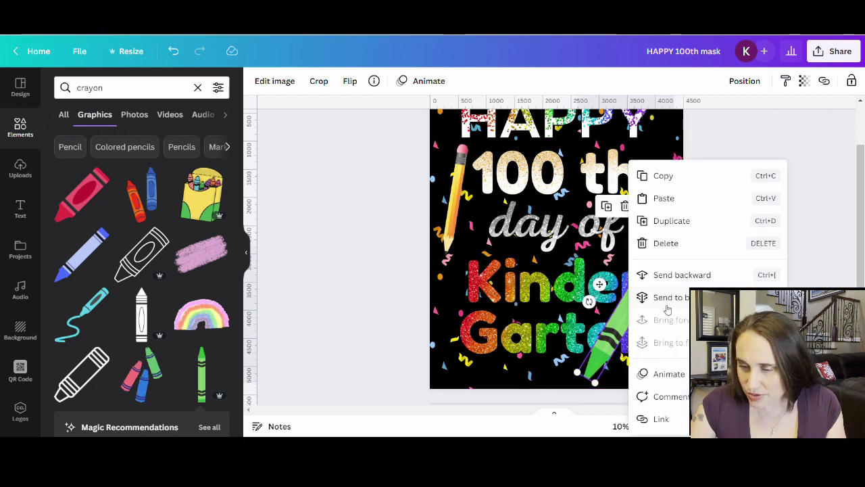
left_click(685, 278)
left_click(788, 280)
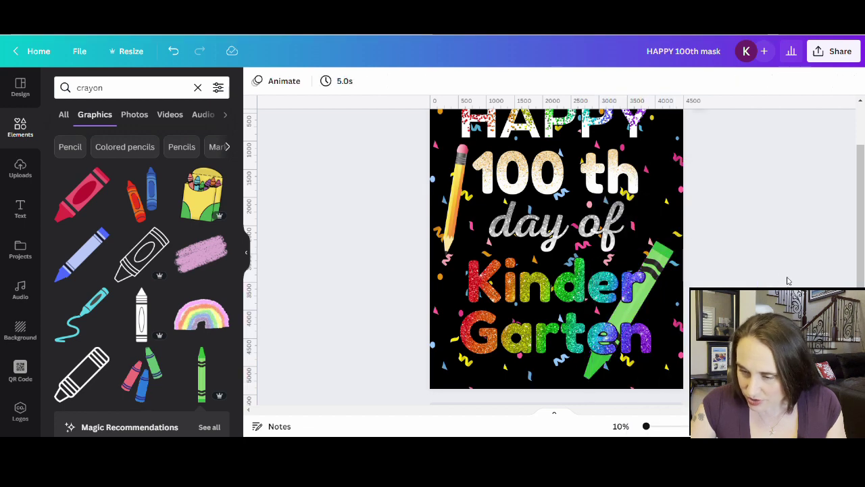
scroll(630, 279, "down", 1)
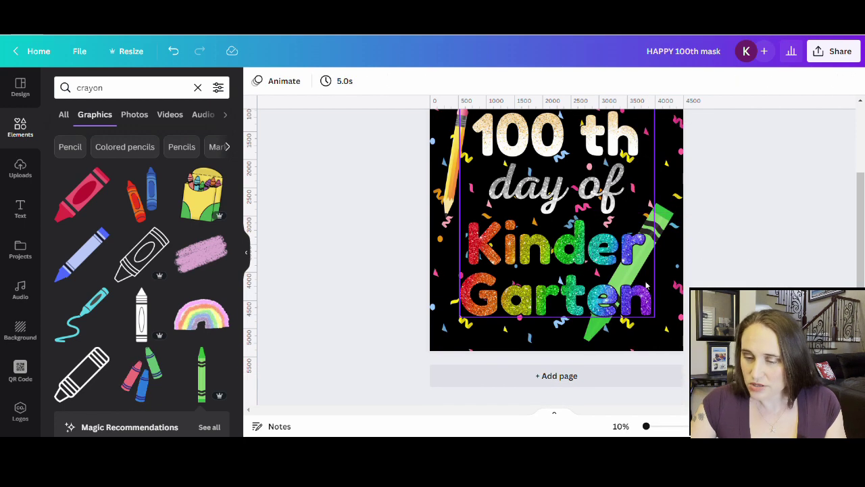
scroll(647, 286, "up", 2)
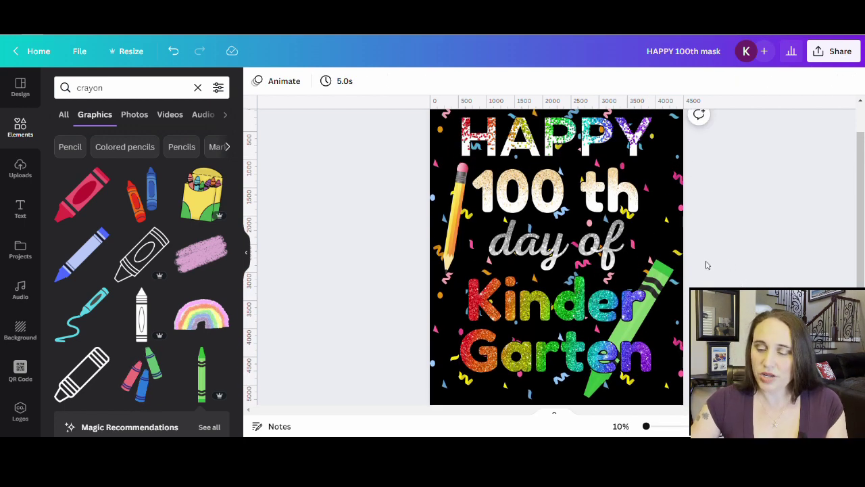
Search the graphics for "apple".
left_click(125, 93)
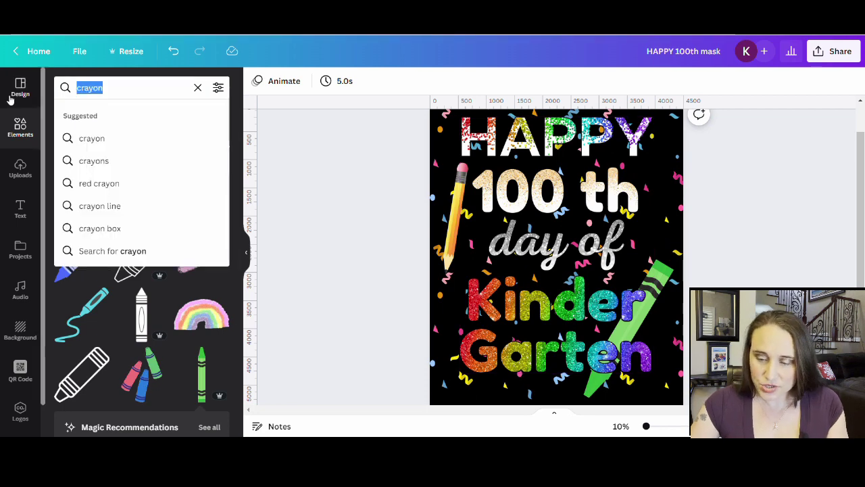
type("apple")
key("Return")
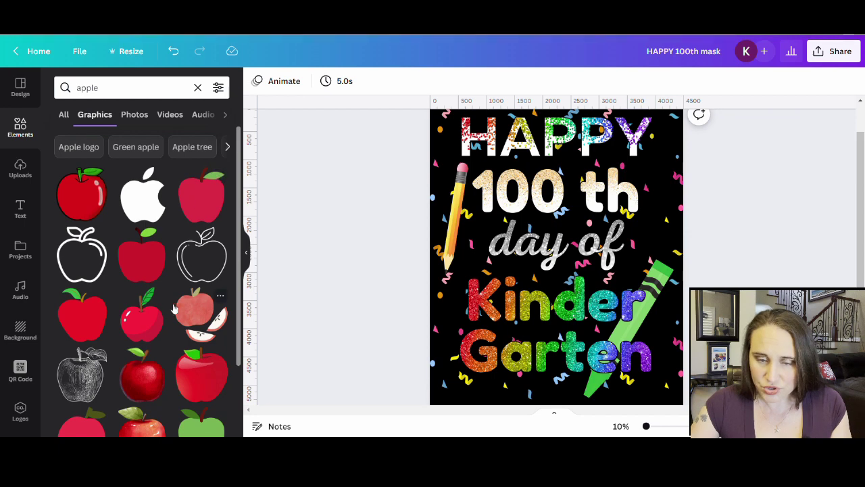
Add the shaded dark red apple with a green leaf, shrink it and place it beside the end of "day of".
scroll(189, 270, "down", 1)
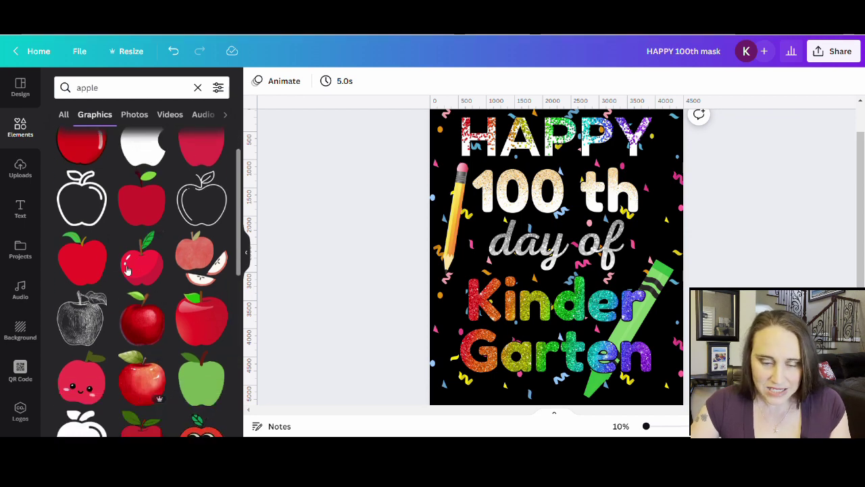
left_click_drag(203, 318, 95, 240)
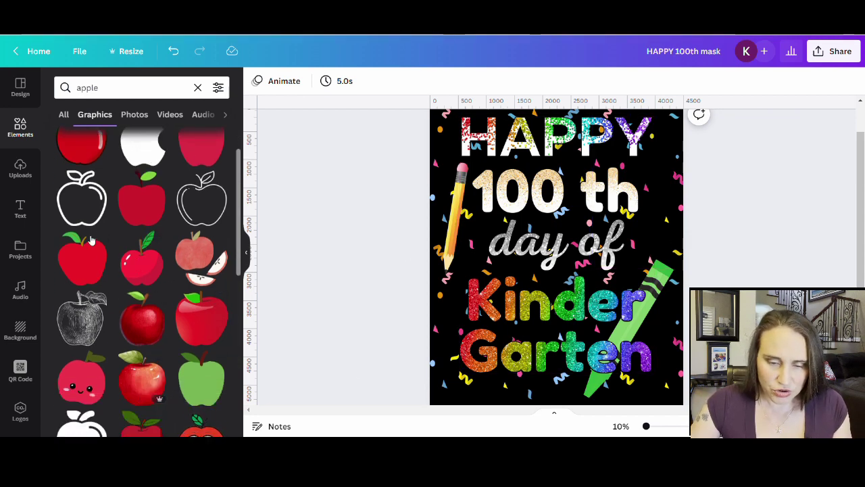
scroll(141, 268, "down", 1)
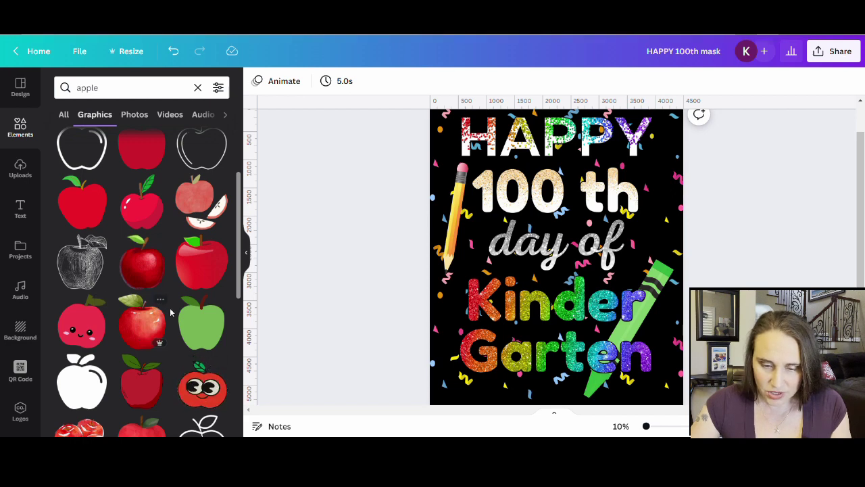
scroll(148, 289, "down", 4)
scroll(148, 288, "down", 1)
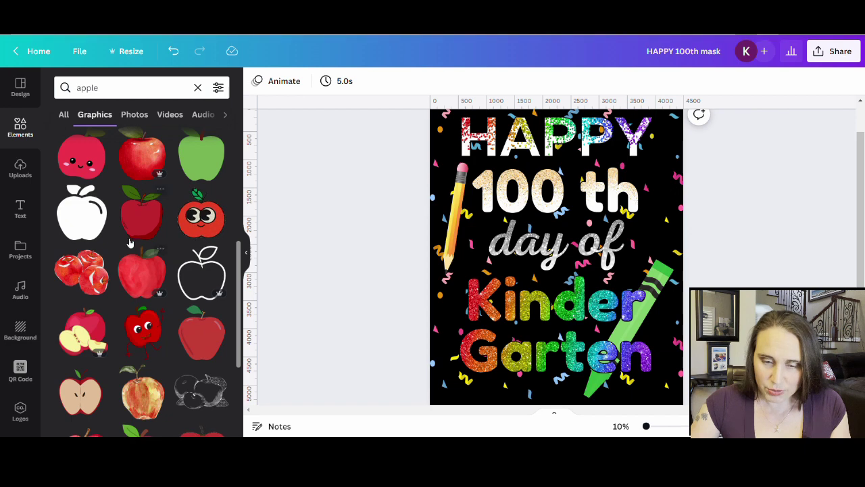
scroll(162, 242, "down", 4)
scroll(160, 244, "down", 3)
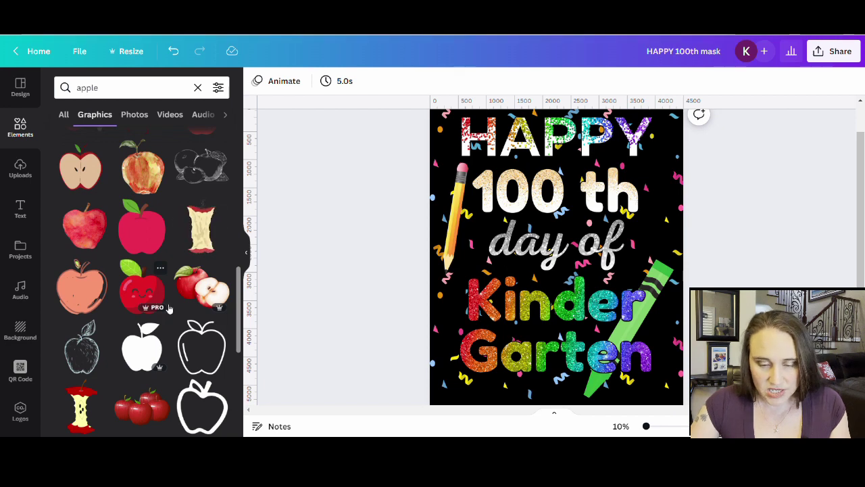
scroll(156, 305, "down", 3)
scroll(154, 308, "down", 3)
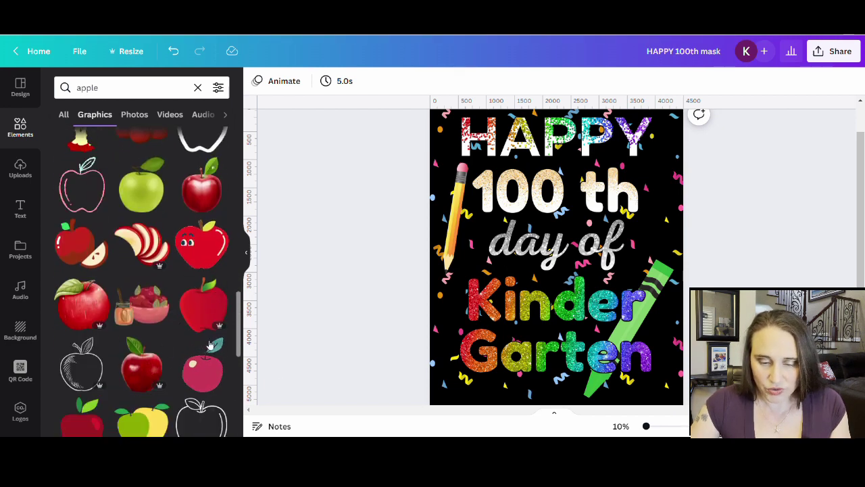
scroll(111, 406, "down", 2)
scroll(130, 336, "down", 2)
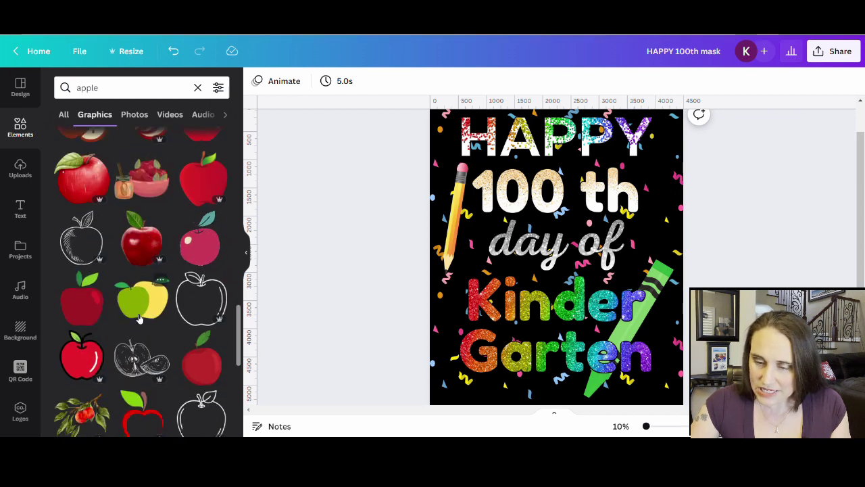
scroll(181, 324, "up", 3)
scroll(181, 325, "up", 5)
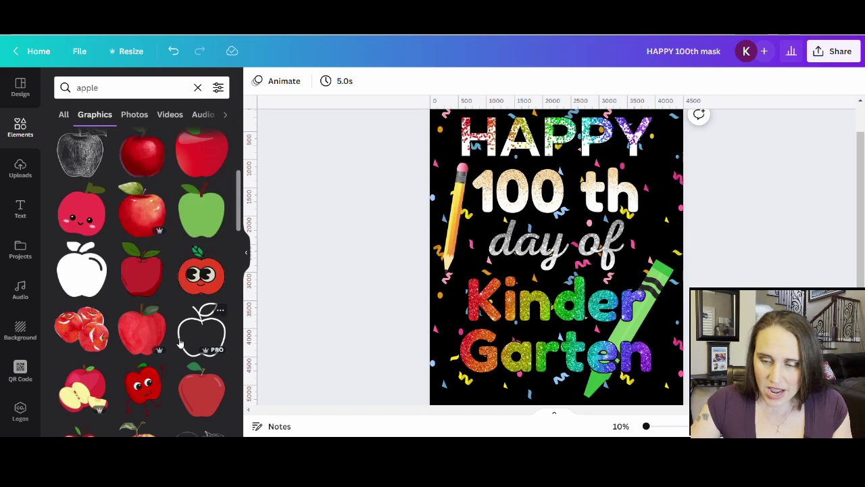
scroll(187, 349, "up", 2)
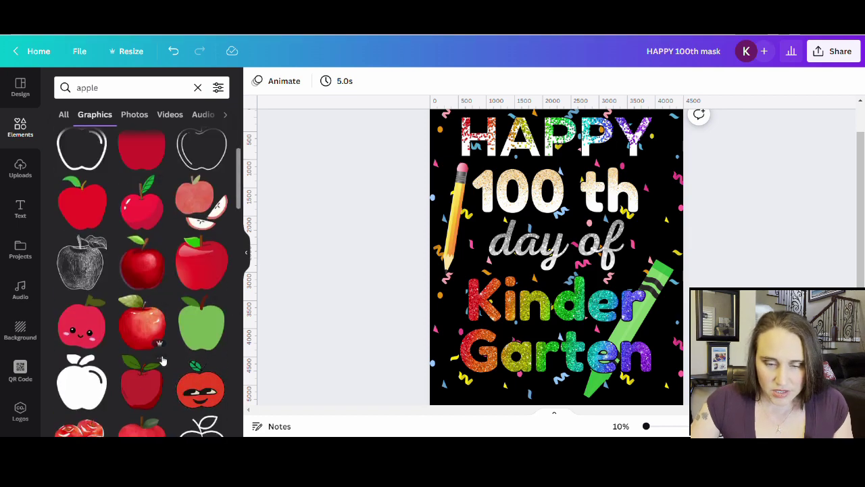
scroll(170, 363, "up", 1)
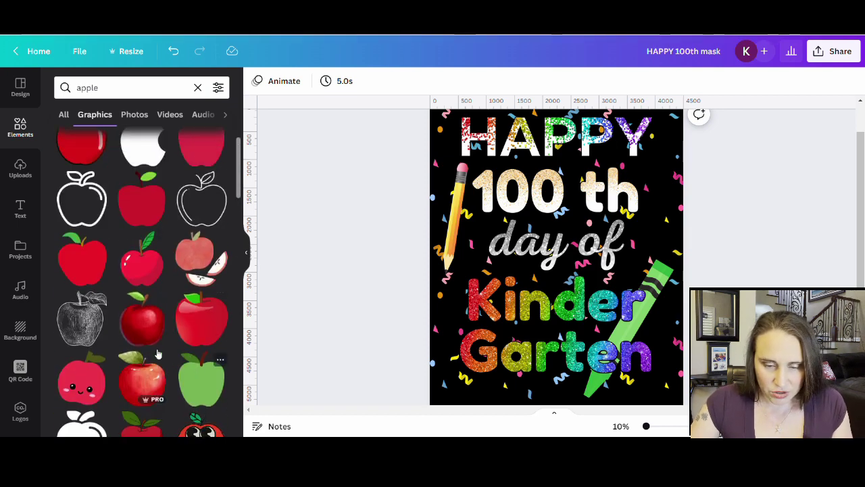
left_click(150, 328)
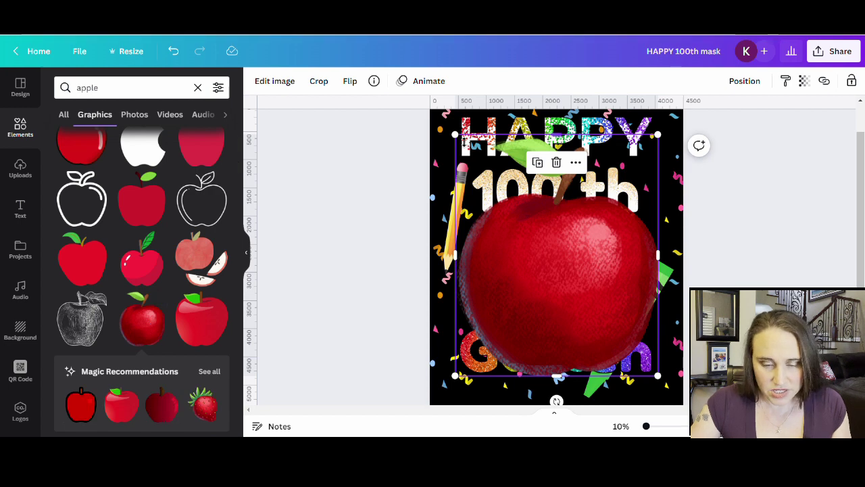
left_click_drag(457, 138, 610, 320)
left_click_drag(632, 362, 648, 245)
Shrink the green crayon slightly, tilt it a little more upright and shift it toward the page's right edge.
left_click(672, 275)
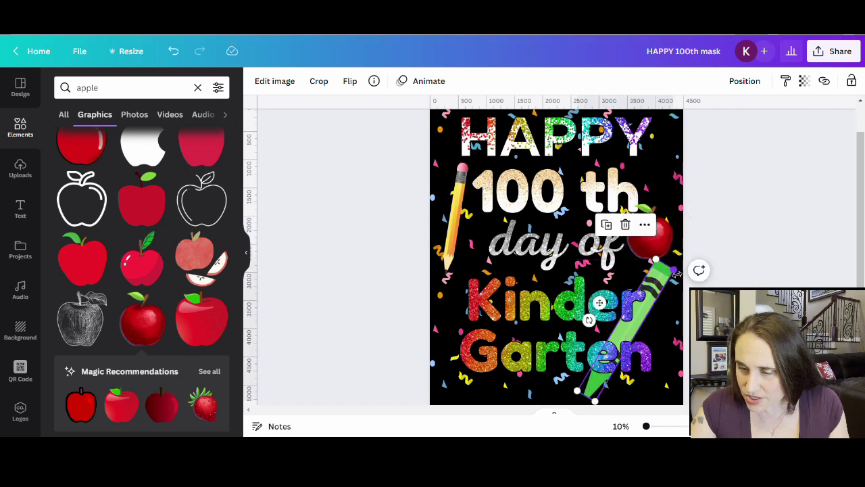
left_click_drag(674, 279, 665, 284)
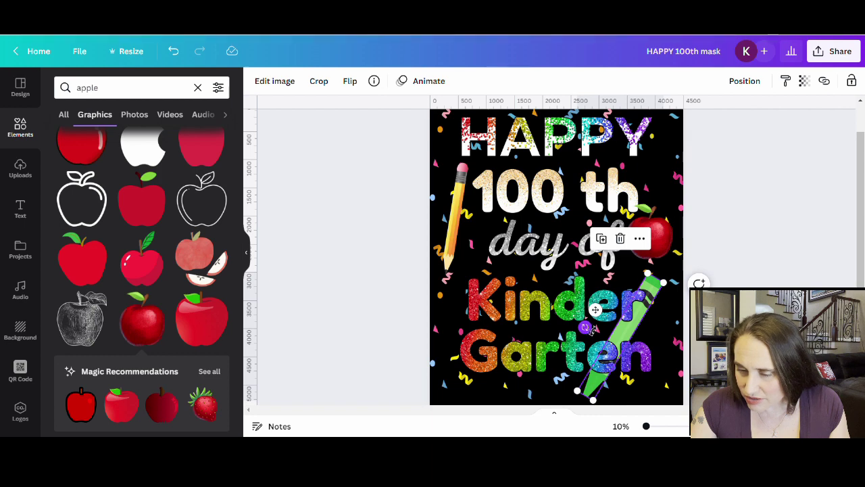
mouse_move(587, 329)
left_mouse_down()
mouse_move(599, 341)
mouse_move(595, 325)
left_mouse_up()
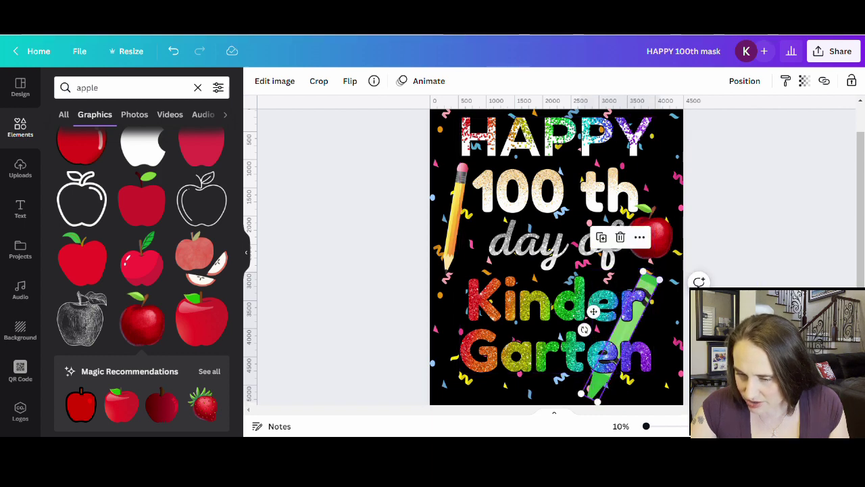
key("Escape")
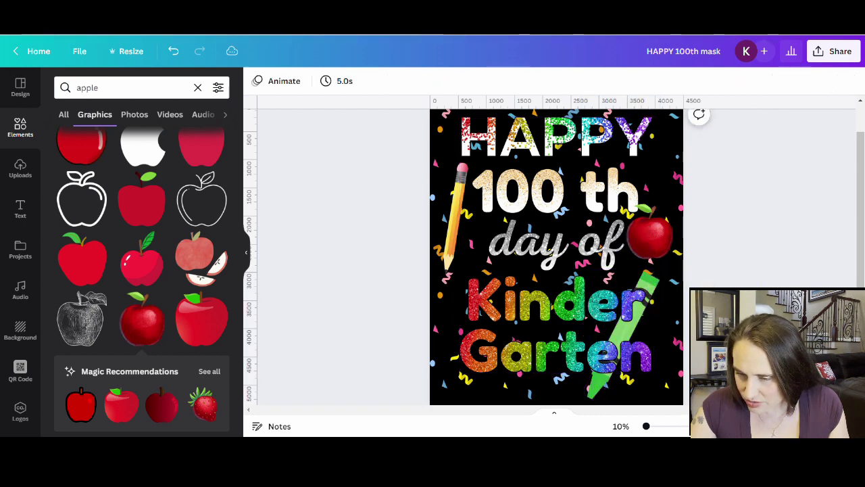
left_click(656, 284)
left_click_drag(662, 287, 667, 286)
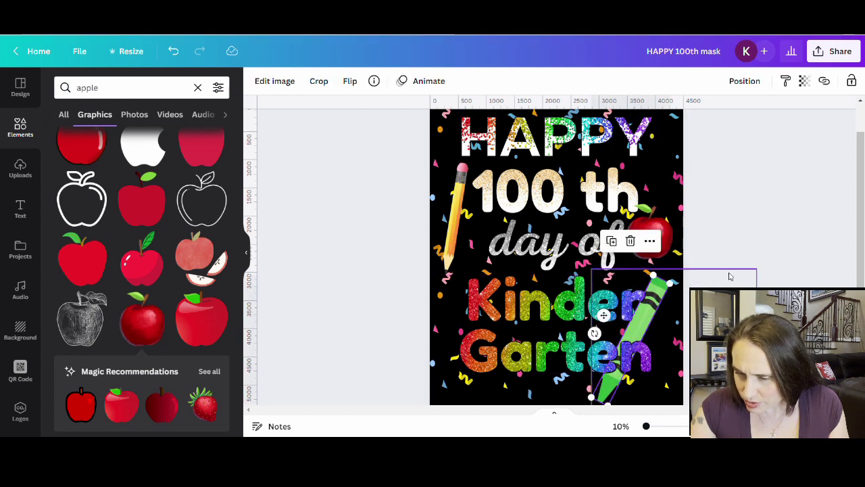
left_click(730, 277)
Move the apple clear of "day of", shrink it slightly and tilt it counterclockwise above the green crayon.
left_click_drag(651, 237, 658, 243)
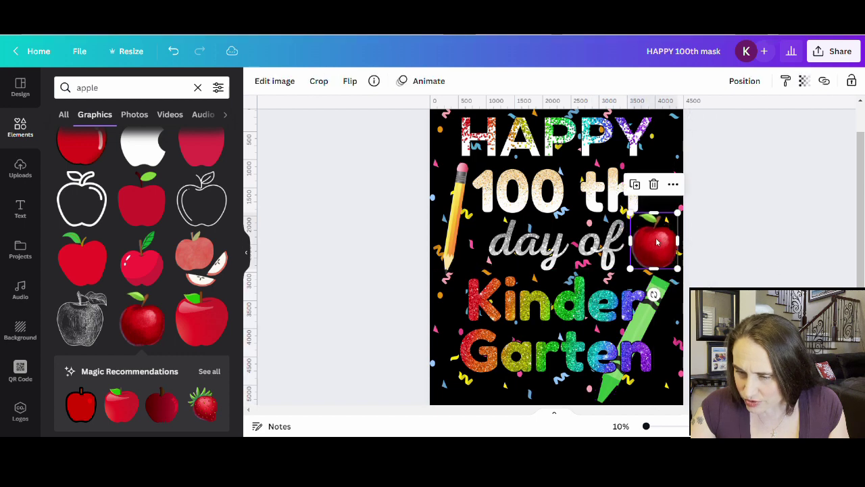
mouse_move(678, 210)
left_mouse_down()
mouse_move(668, 229)
mouse_move(671, 222)
left_mouse_up()
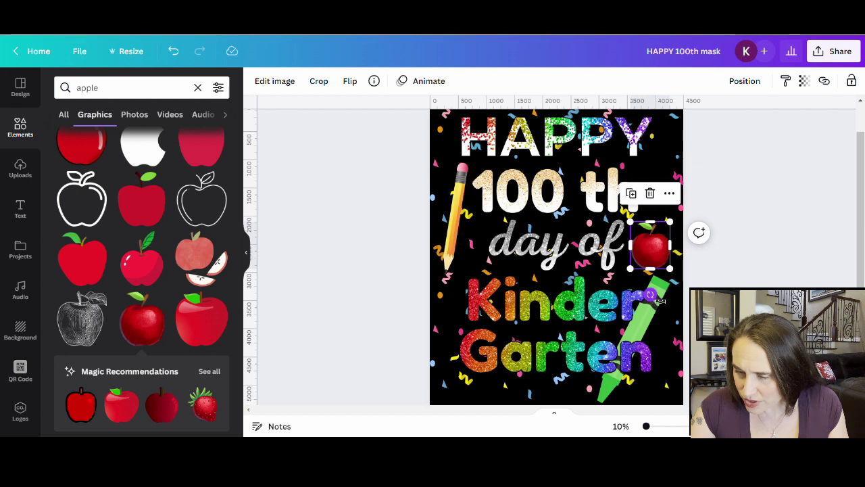
left_click_drag(655, 298, 668, 297)
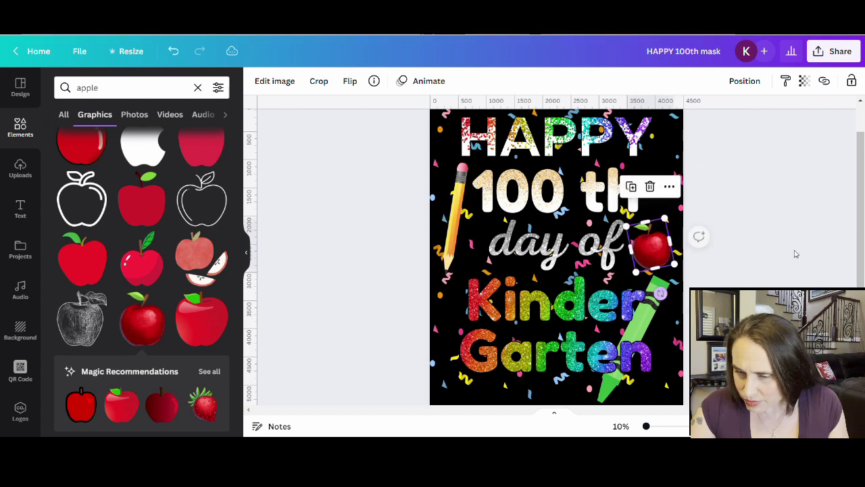
left_click(795, 251)
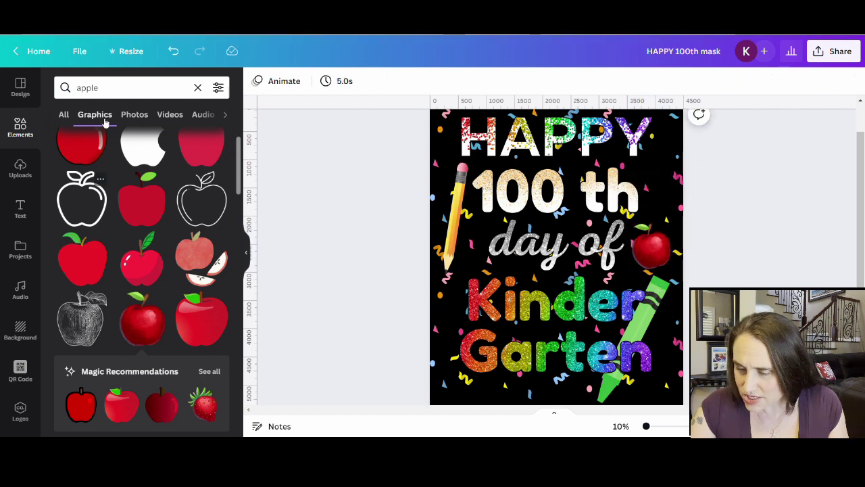
Search the graphics for "scissors" and add the yellow-handled scissors to the page.
left_click(101, 87)
type("sci")
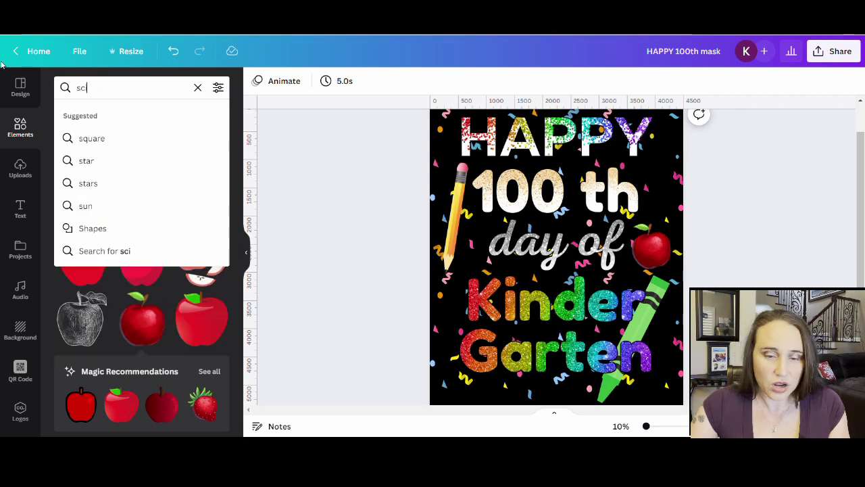
type("ssors")
key("Return")
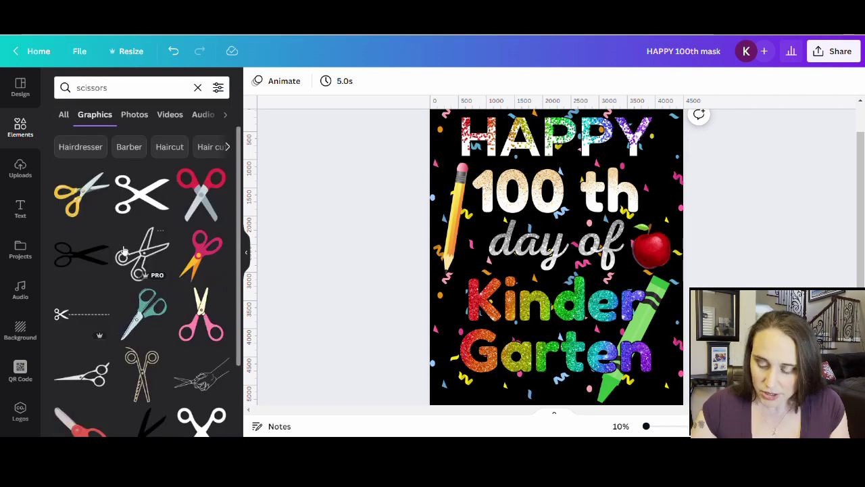
scroll(122, 187, "down", 1)
scroll(122, 216, "up", 1)
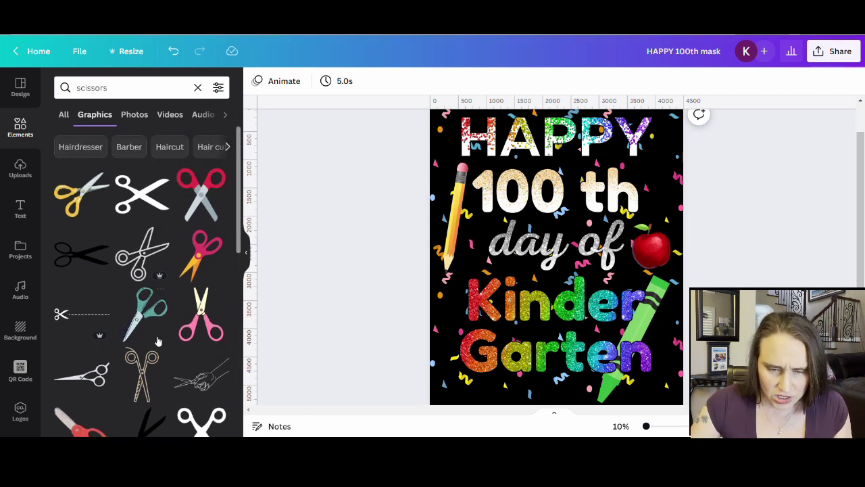
left_click(75, 203)
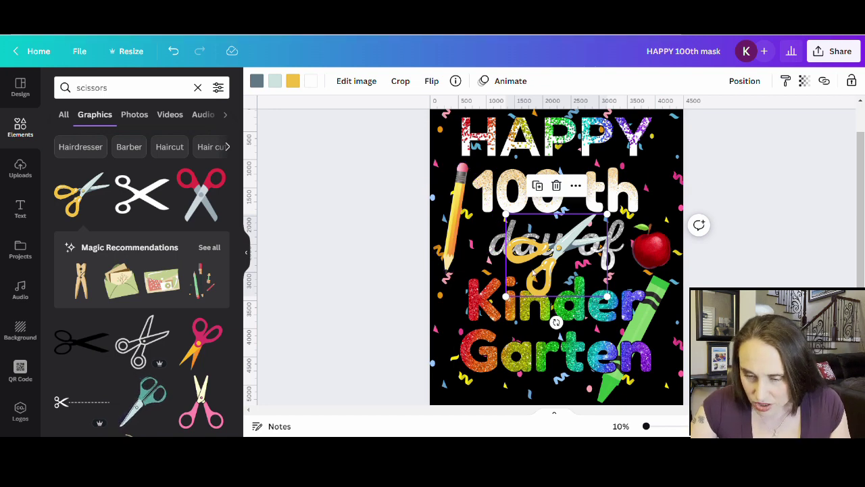
Rotate the scissors so the blades point up and left, shrink them and place them at the end of "100 th".
left_click_drag(573, 317, 622, 244)
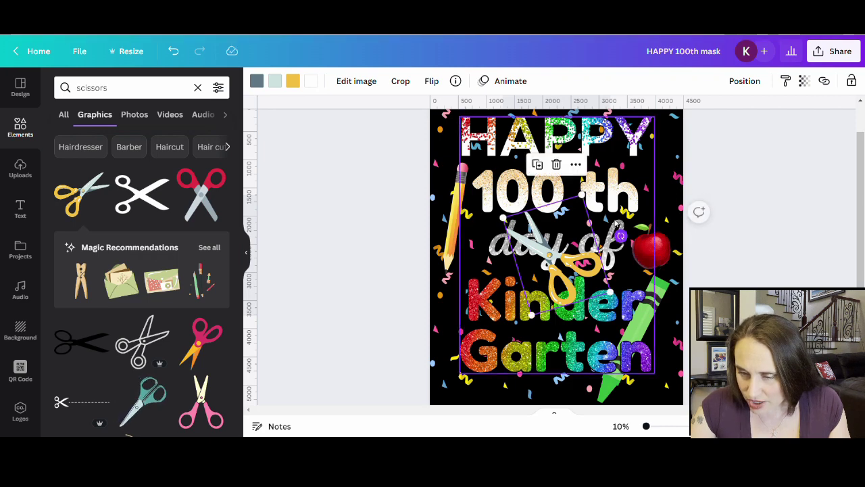
left_click_drag(546, 258, 661, 189)
left_click_drag(713, 177, 662, 194)
left_click(777, 234)
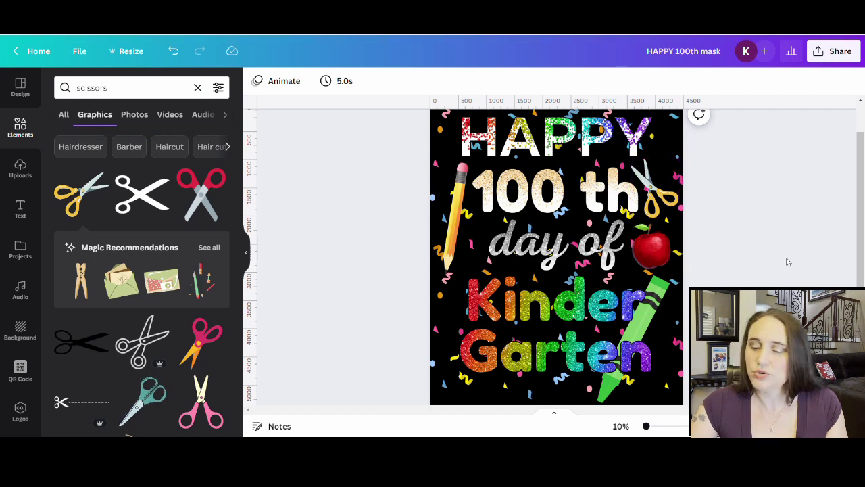
Look over the finished design from the "HAPPY" heading to the page's bottom edge and collapse the graphics list.
scroll(790, 236, "up", 2)
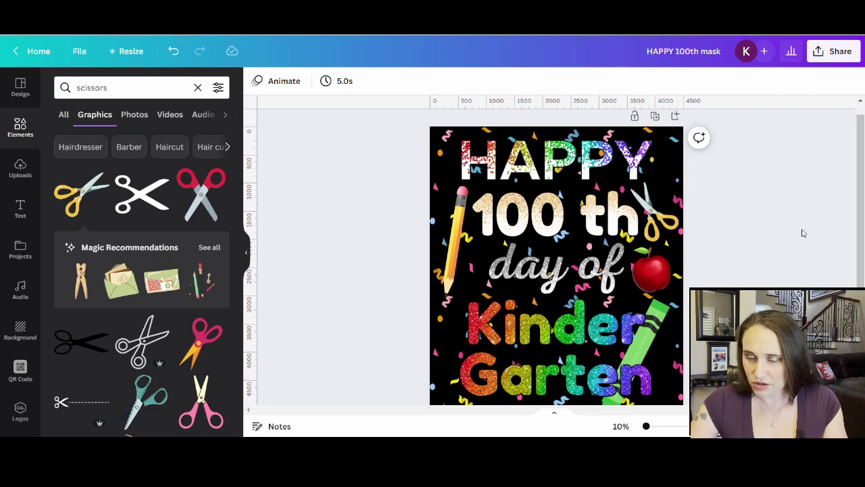
scroll(803, 234, "down", 2)
scroll(645, 322, "down", 5)
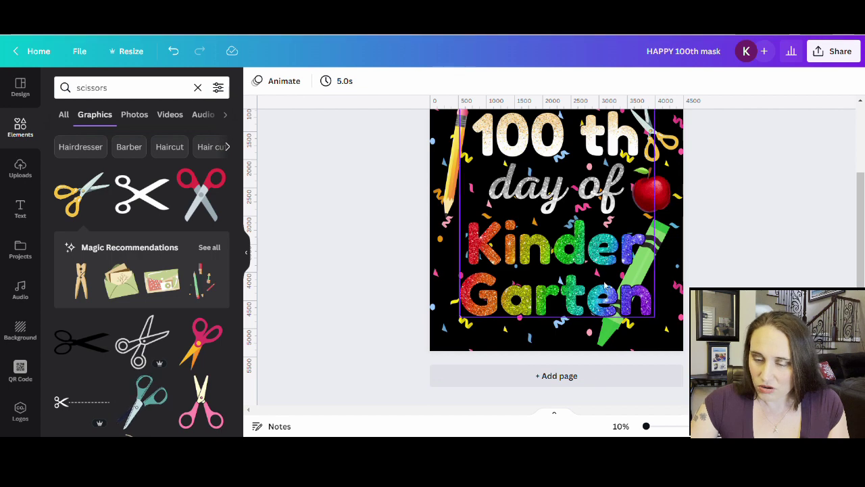
scroll(590, 177, "up", 2)
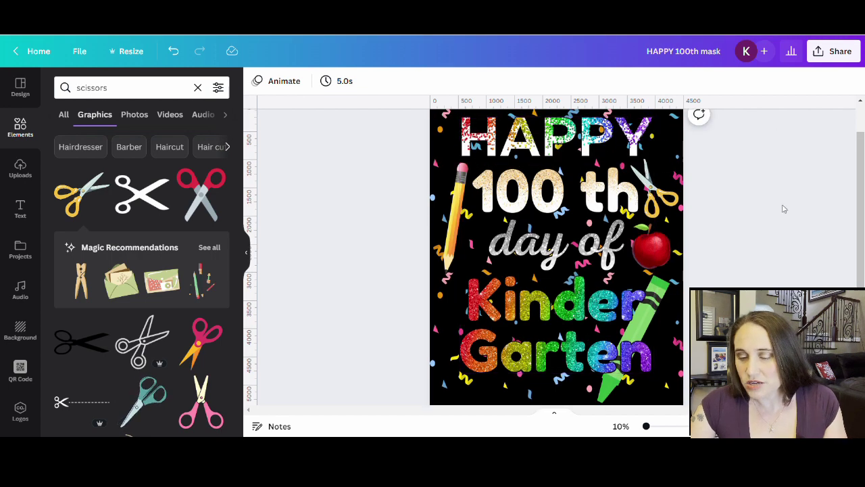
scroll(782, 207, "down", 2)
scroll(715, 179, "up", 3)
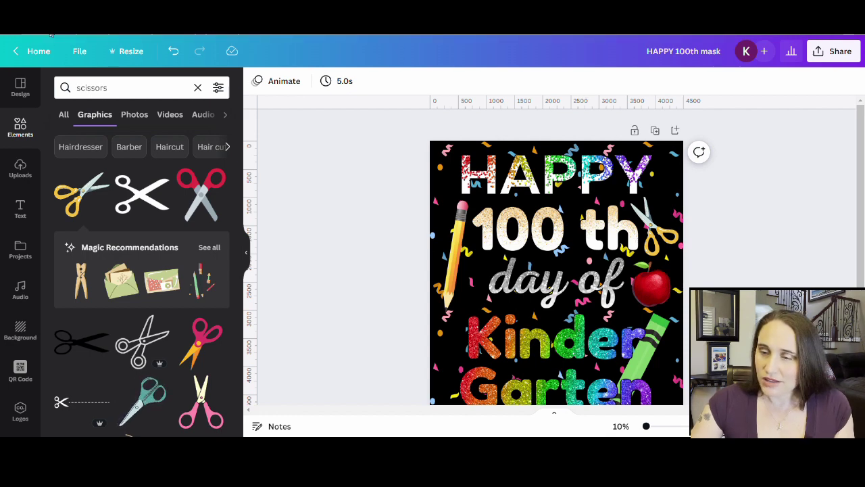
scroll(708, 140, "down", 3)
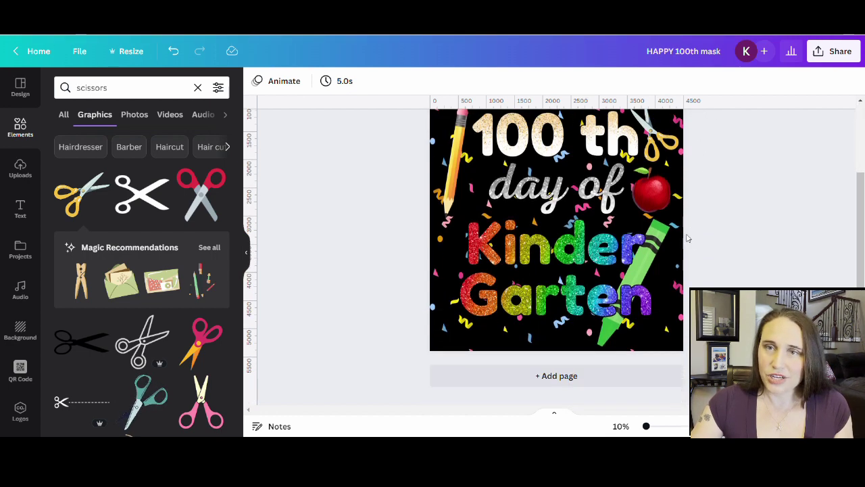
scroll(708, 140, "up", 2)
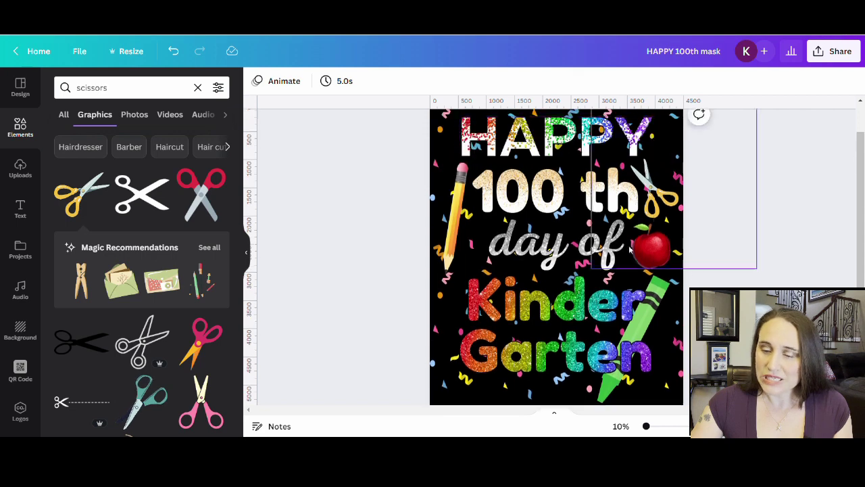
left_click(247, 257)
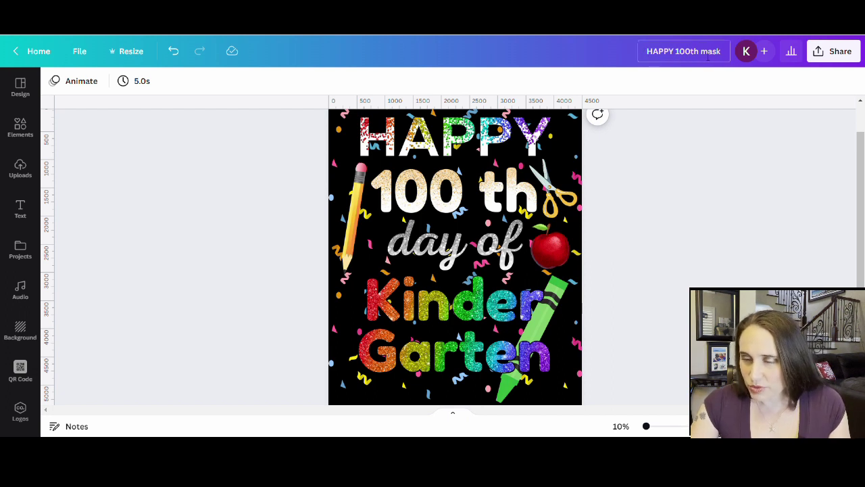
Rename the design as "HAPPY 100th kindergarten".
type("g")
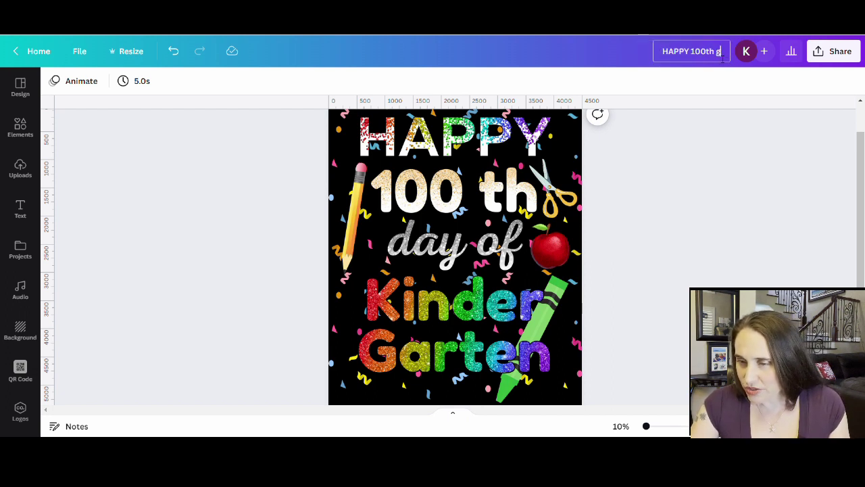
type("litter")
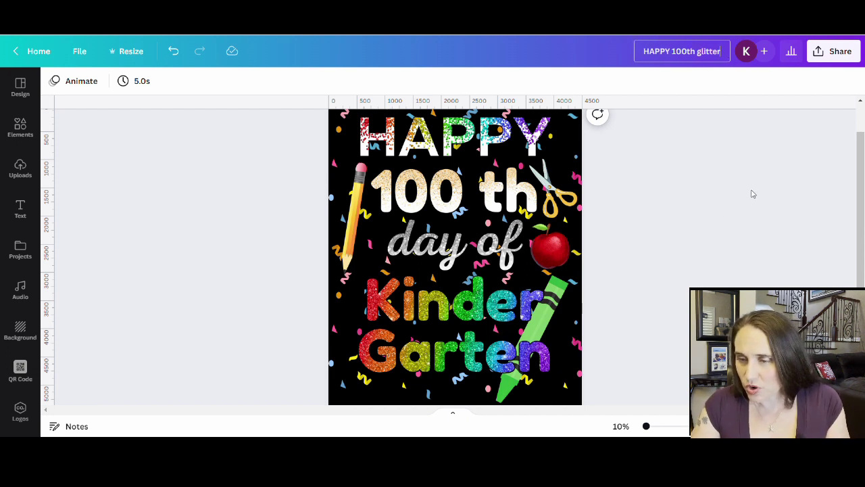
key("BackSpace")
key("BackSpace")
key("BackSpace")
key("BackSpace")
key("BackSpace")
key("BackSpace")
key("BackSpace")
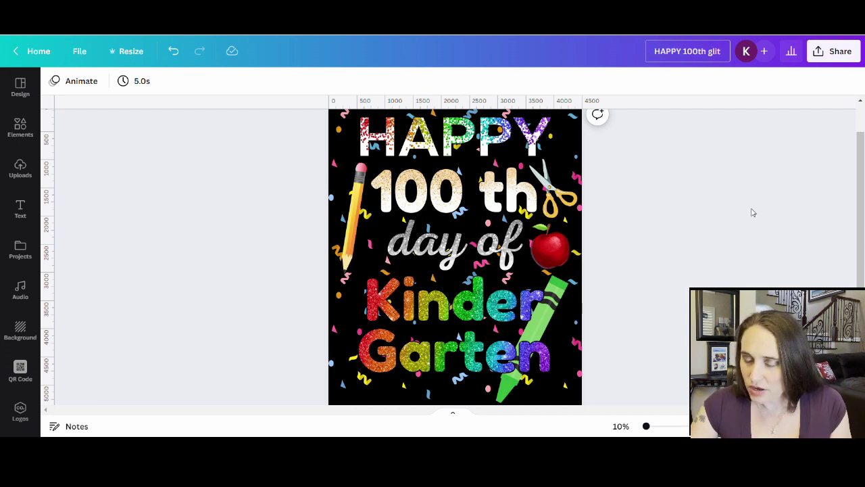
type("kin")
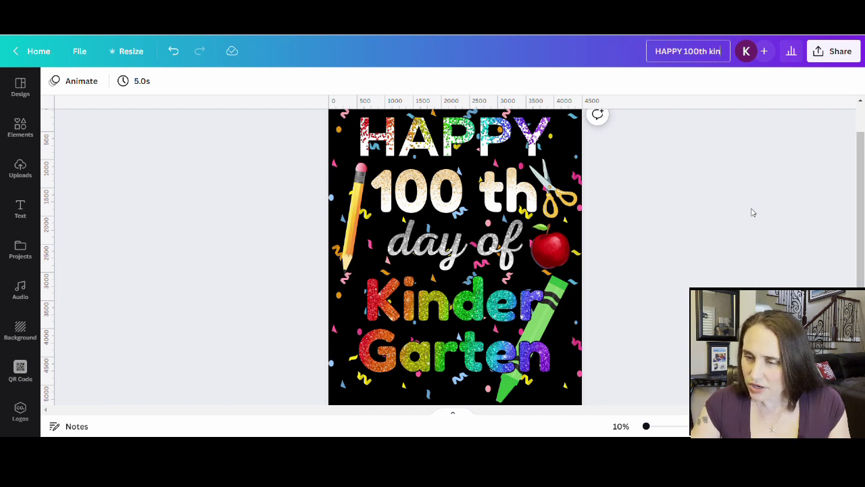
type("derga")
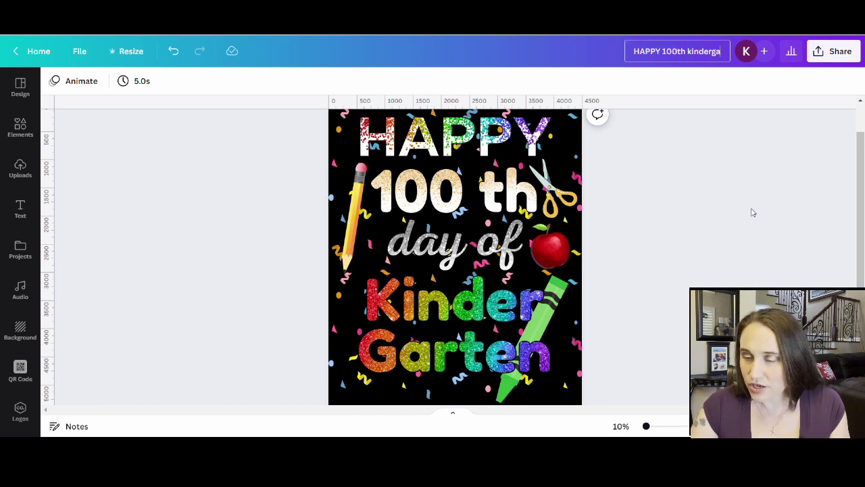
type("rten")
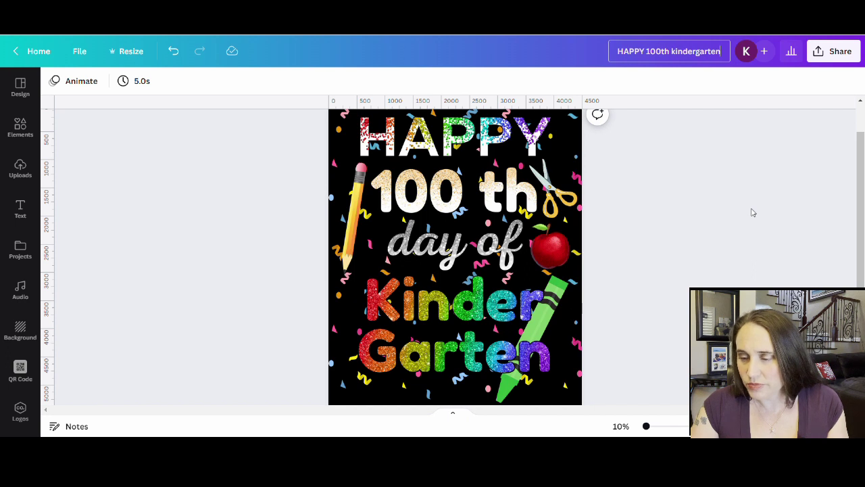
key("Return")
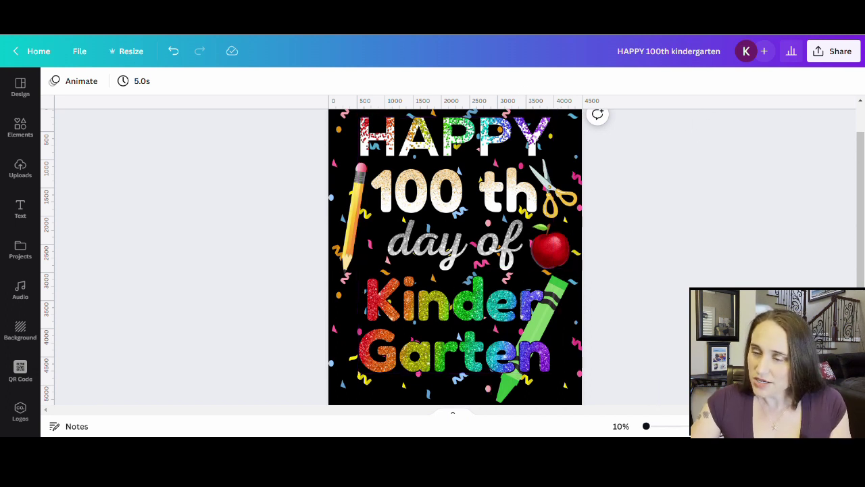
Download the finished design as a PNG at size 1 with a transparent background and dismiss the download summary.
left_click(855, 60)
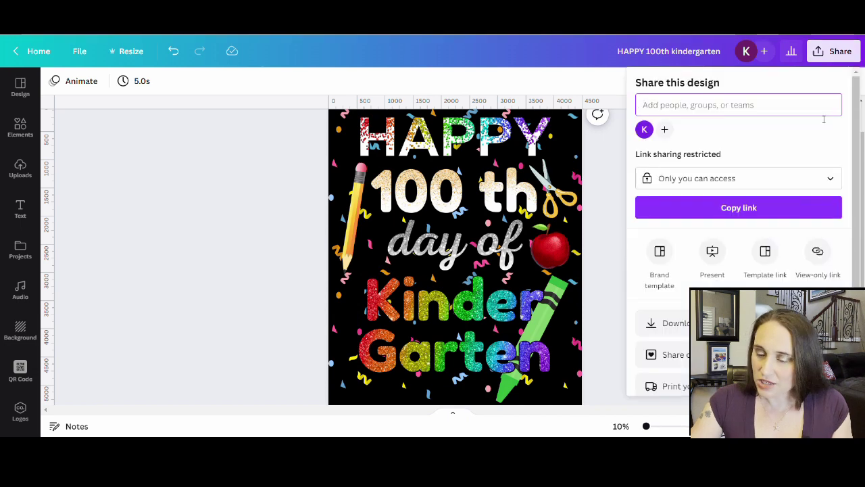
left_click(668, 323)
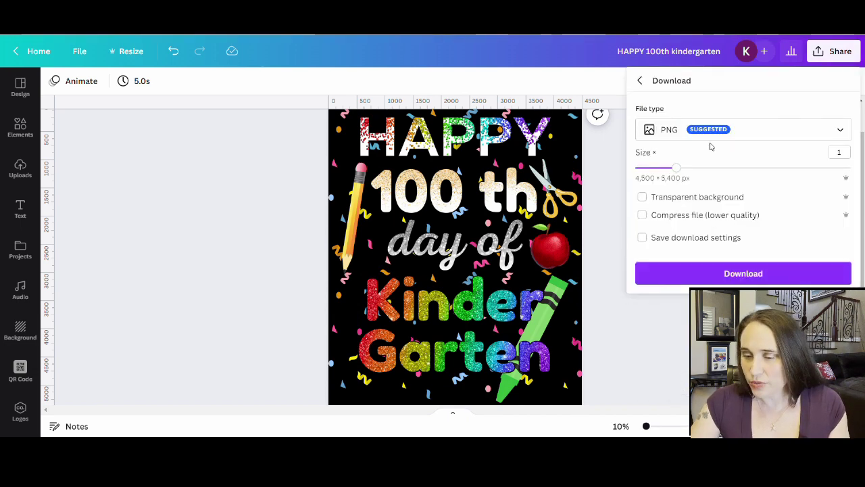
left_click(691, 201)
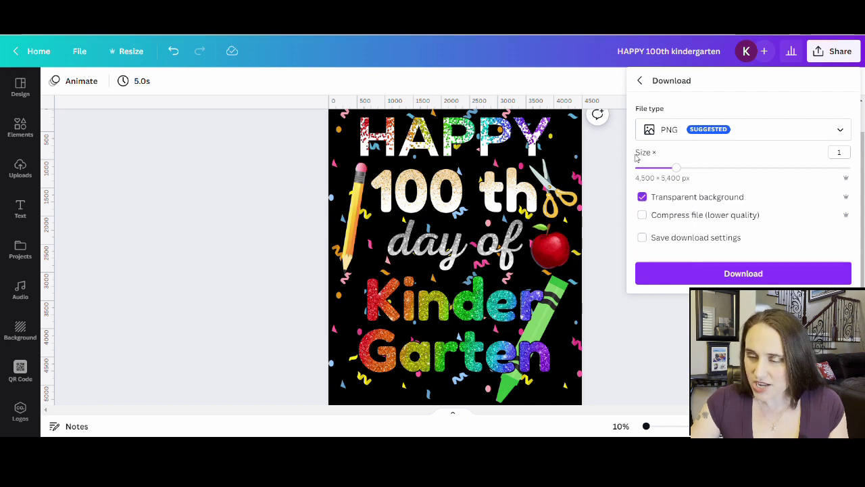
left_click(747, 273)
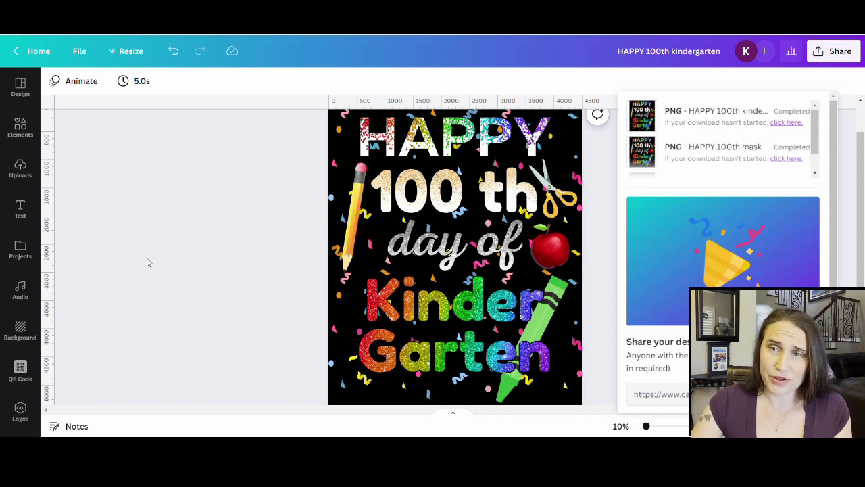
left_click(294, 212)
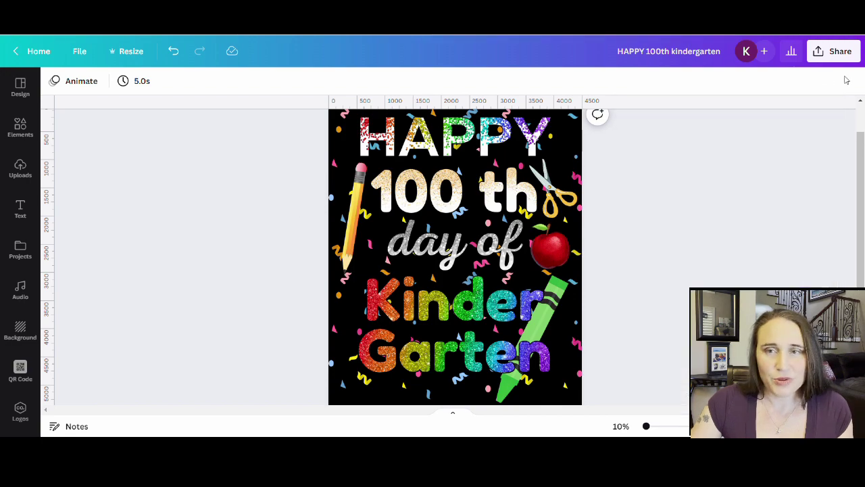